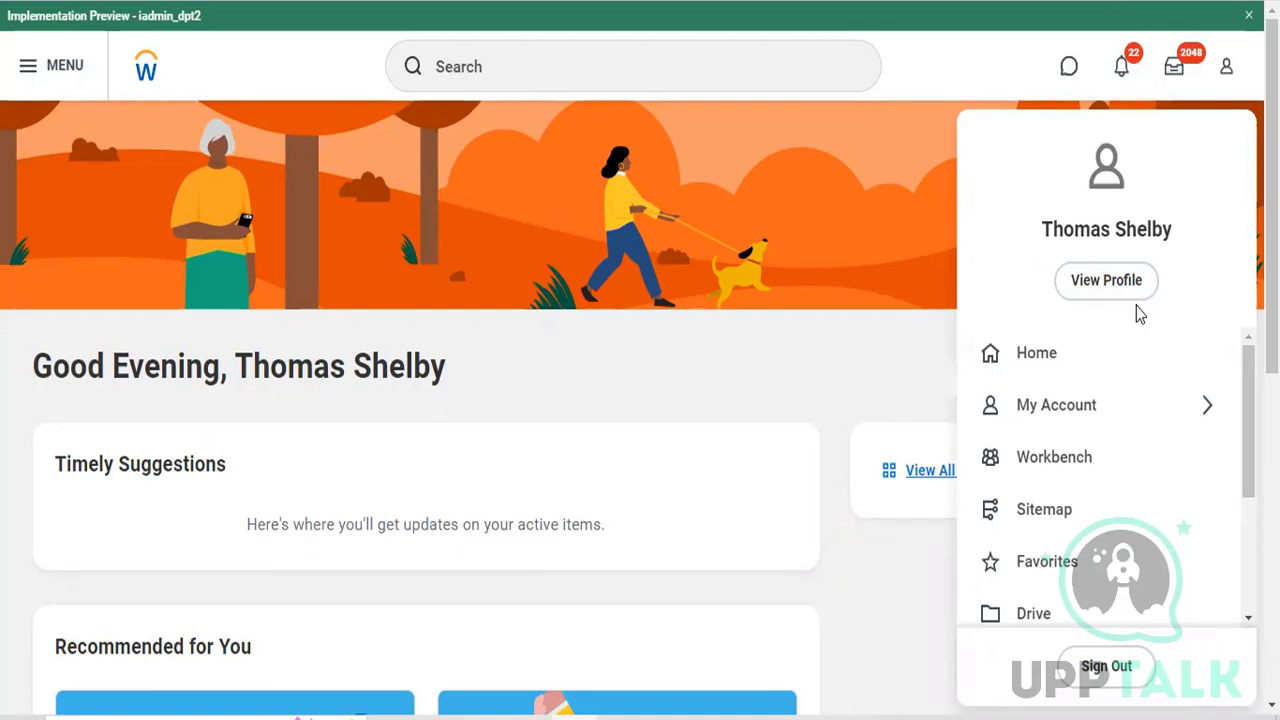
Open the signed-in worker's own profile from the account menu.
click(1090, 285)
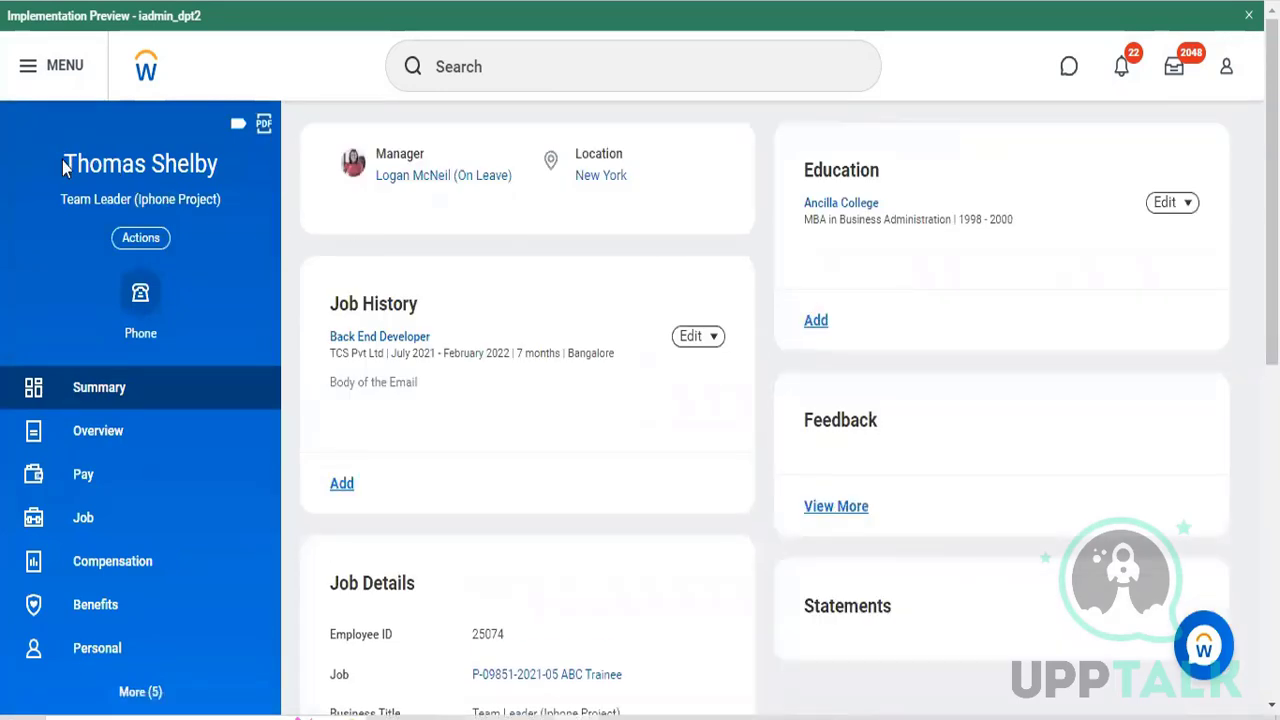
Highlight the worker's name and the manager's leave status, then scroll down to the job details.
drag(69, 163, 222, 165)
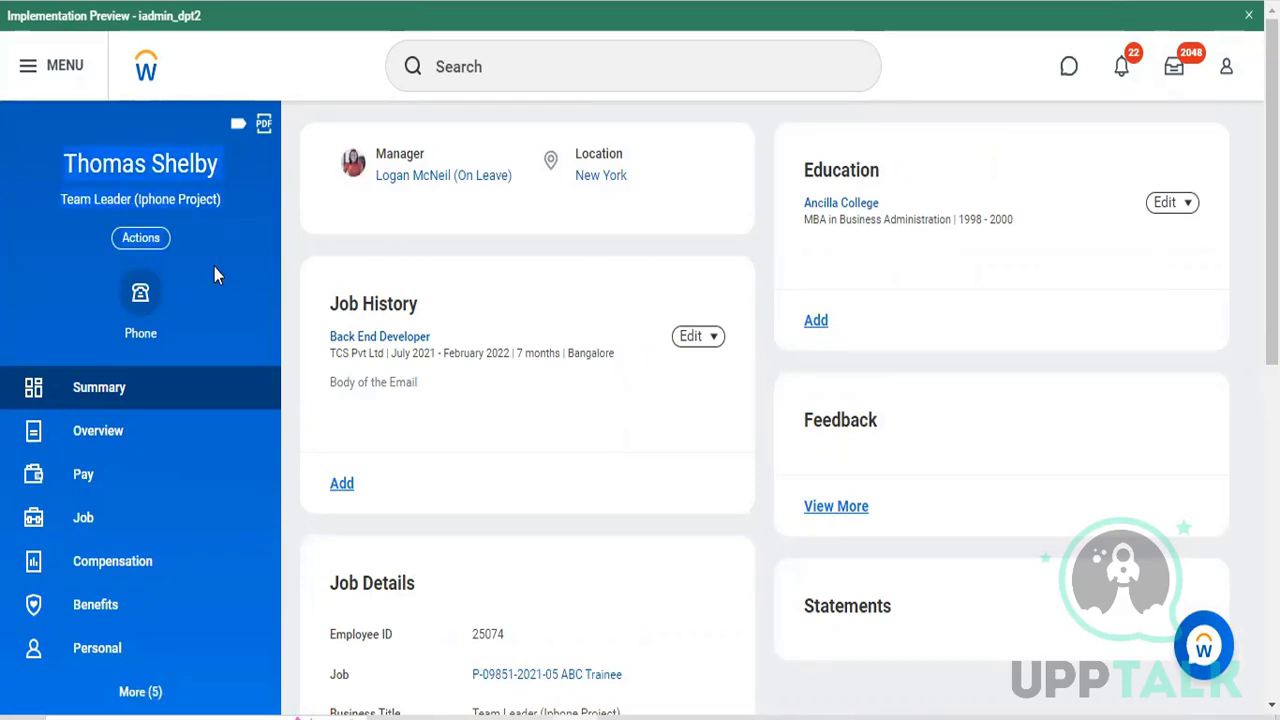
click(92, 198)
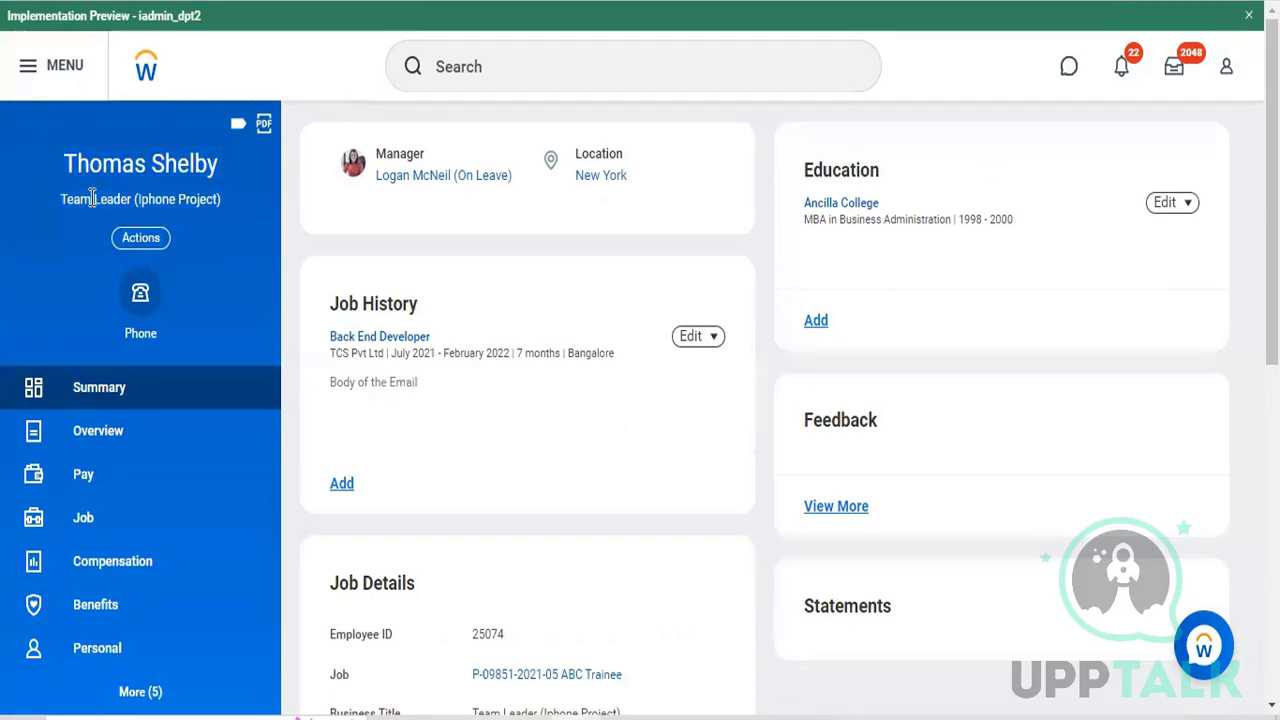
click(130, 250)
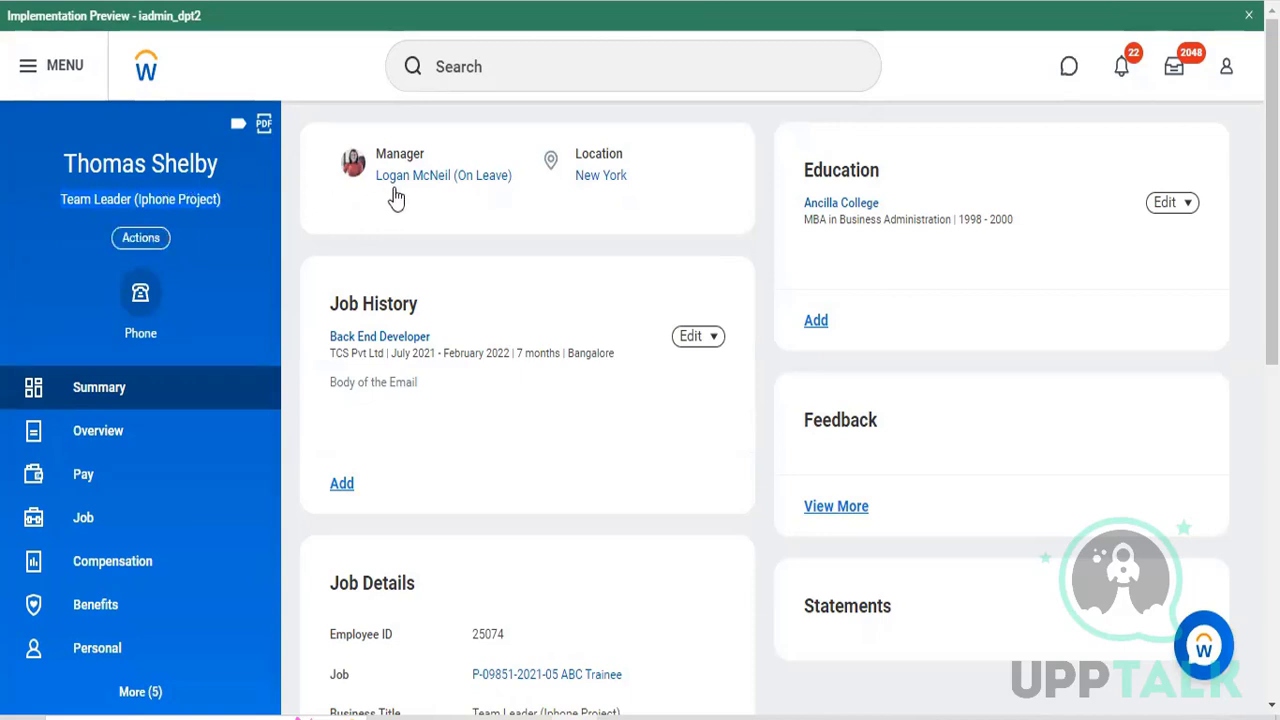
drag(372, 152, 478, 188)
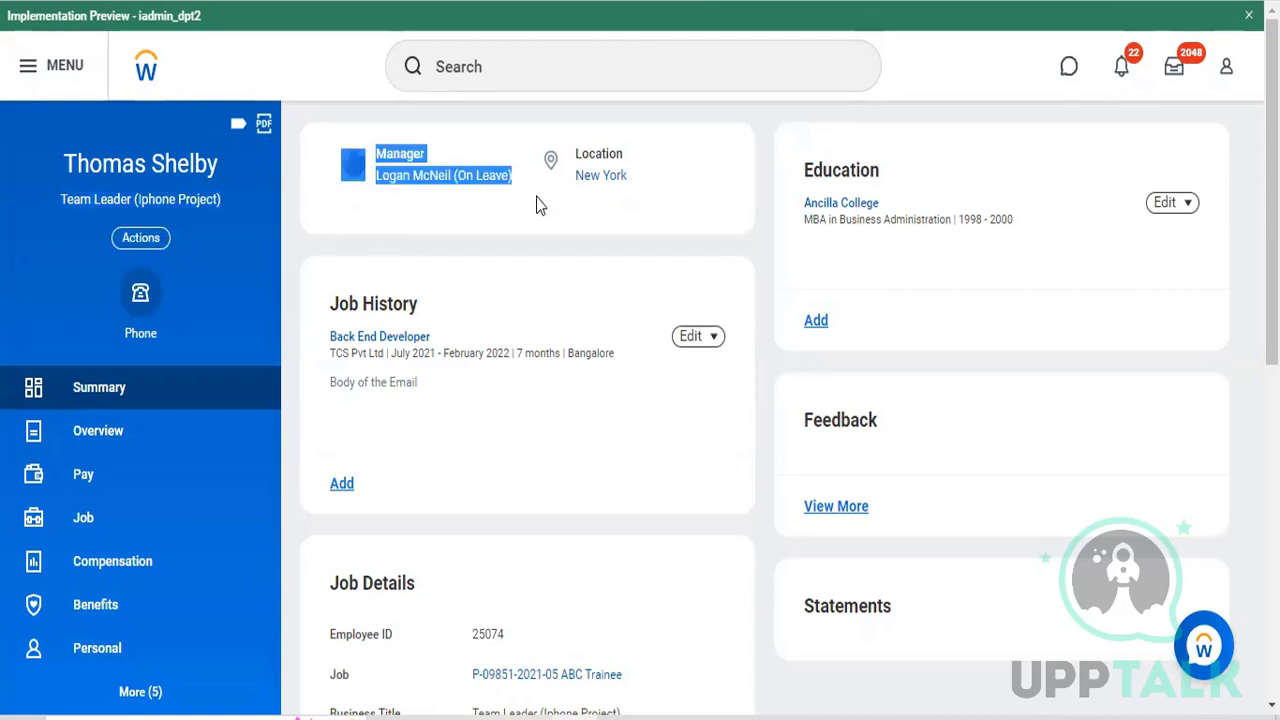
mouse_move(648, 198)
mouse_down()
mouse_move(614, 189)
mouse_move(634, 189)
mouse_up()
drag(806, 172, 917, 300)
scroll(917, 303, down, 3)
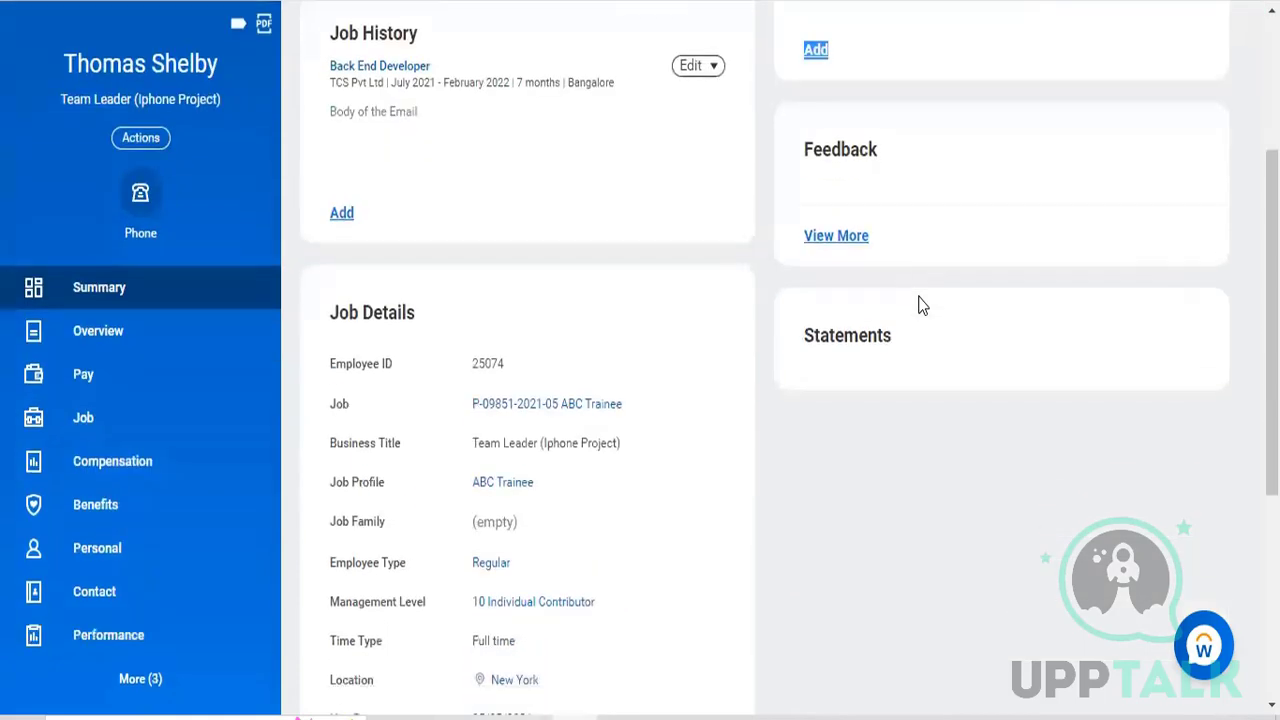
drag(806, 157, 895, 170)
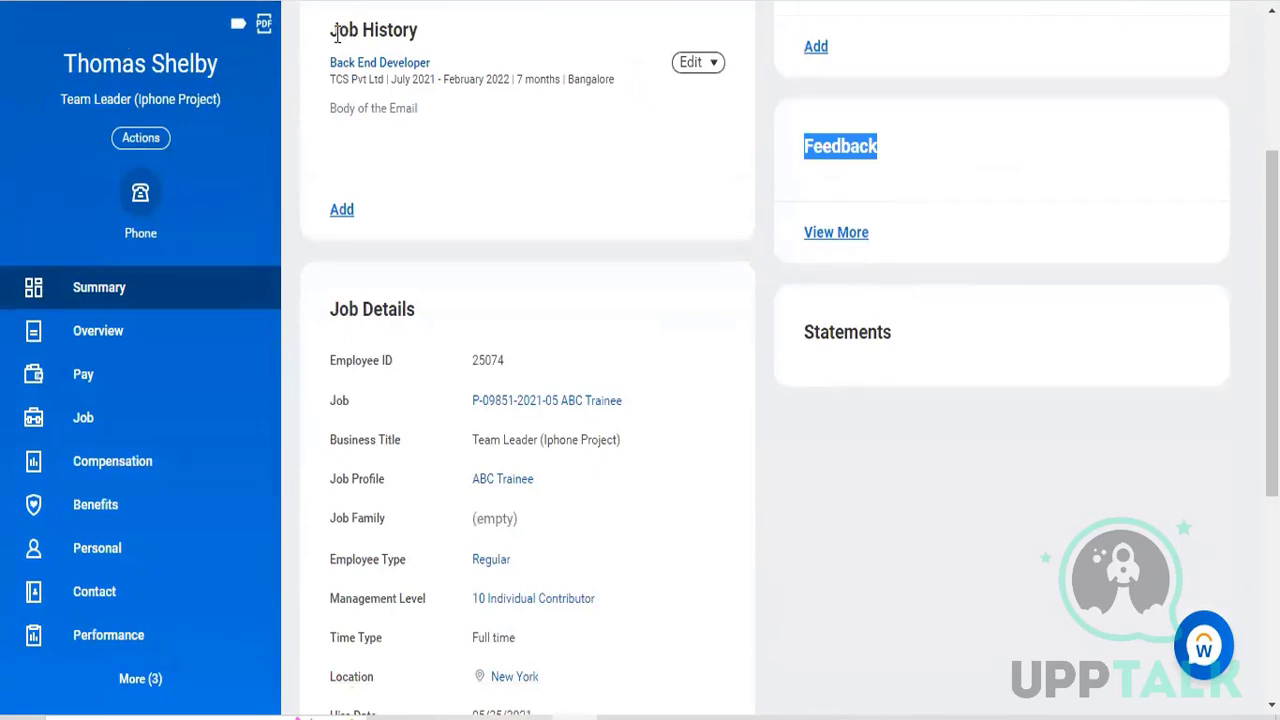
drag(332, 30, 450, 196)
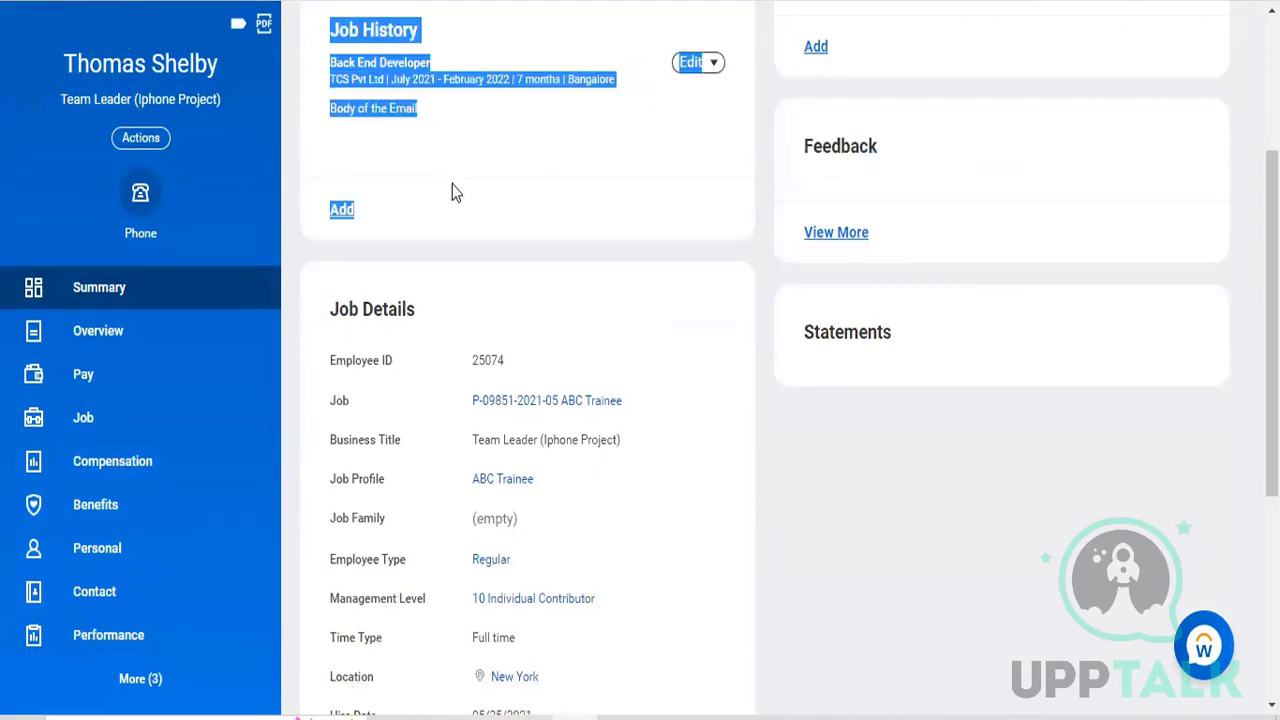
scroll(452, 184, down, 3)
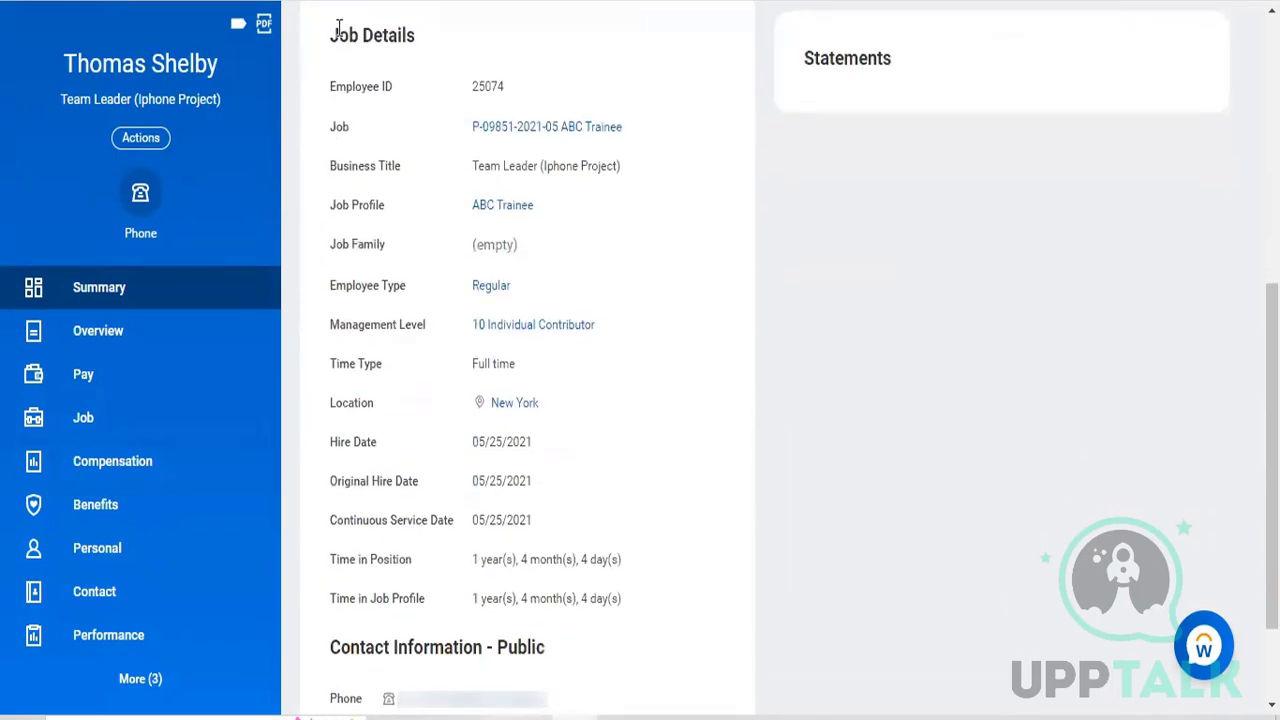
drag(332, 32, 562, 113)
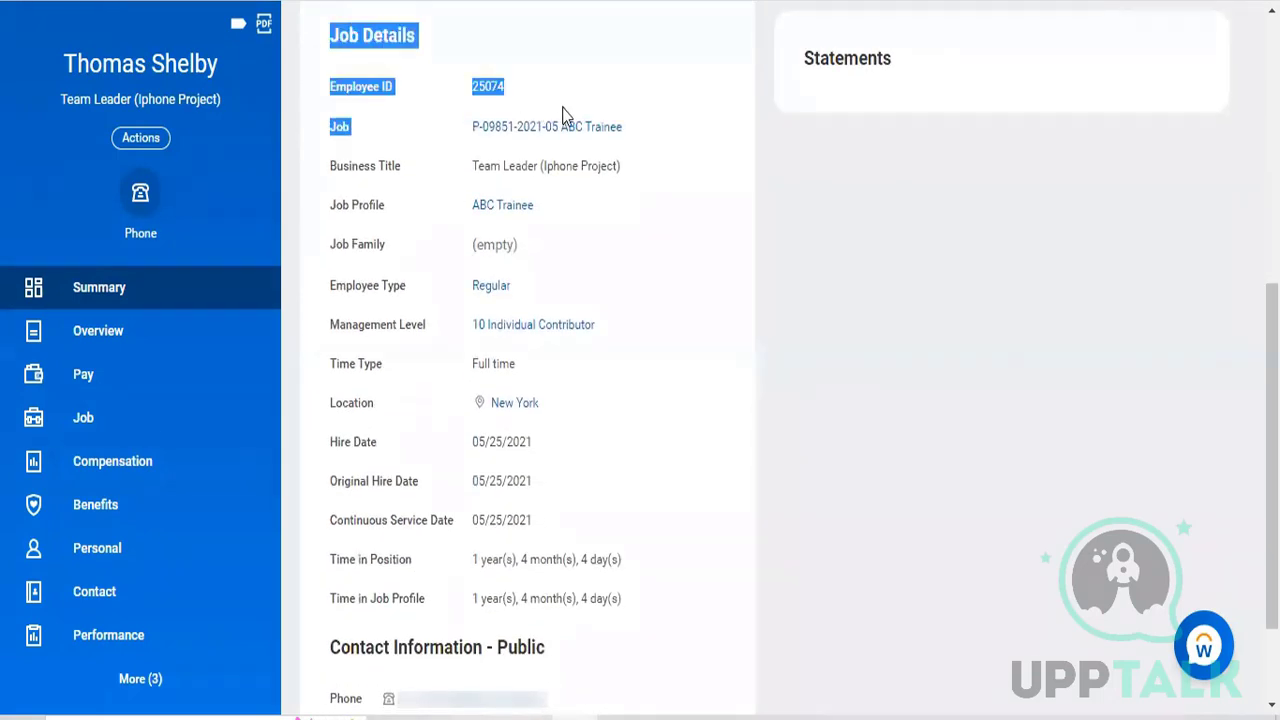
double_click(488, 86)
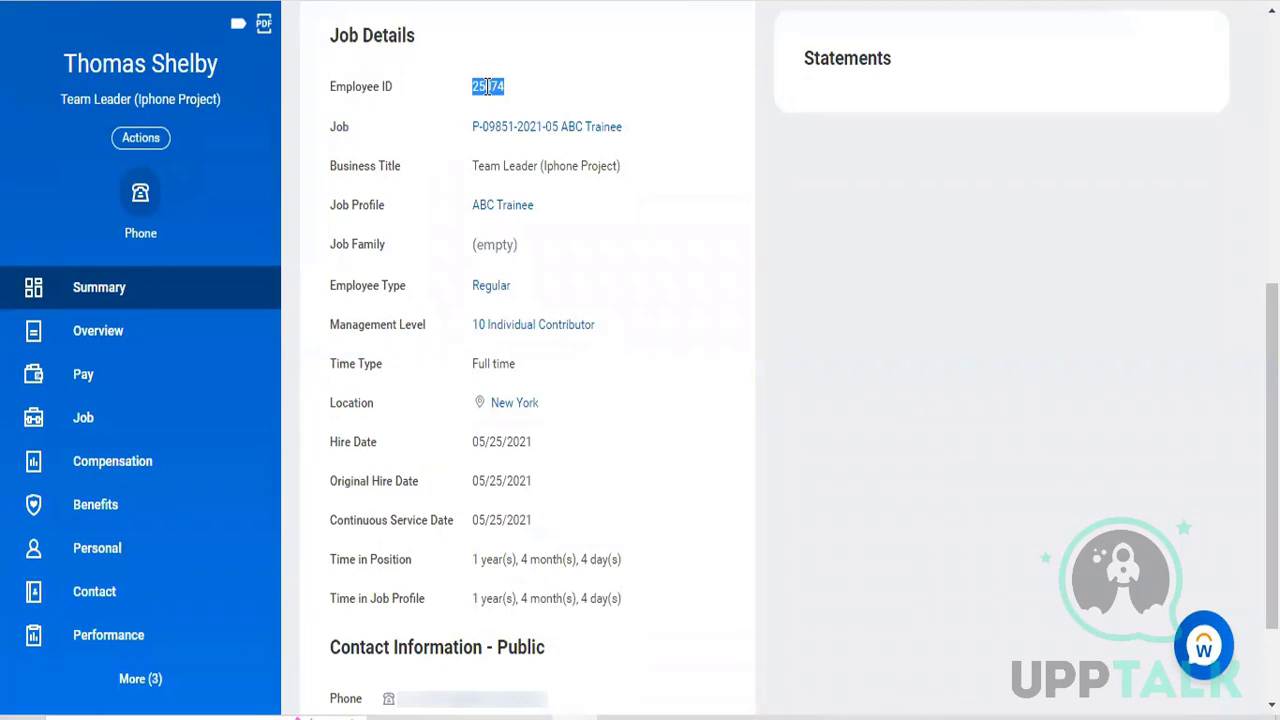
drag(326, 134, 698, 187)
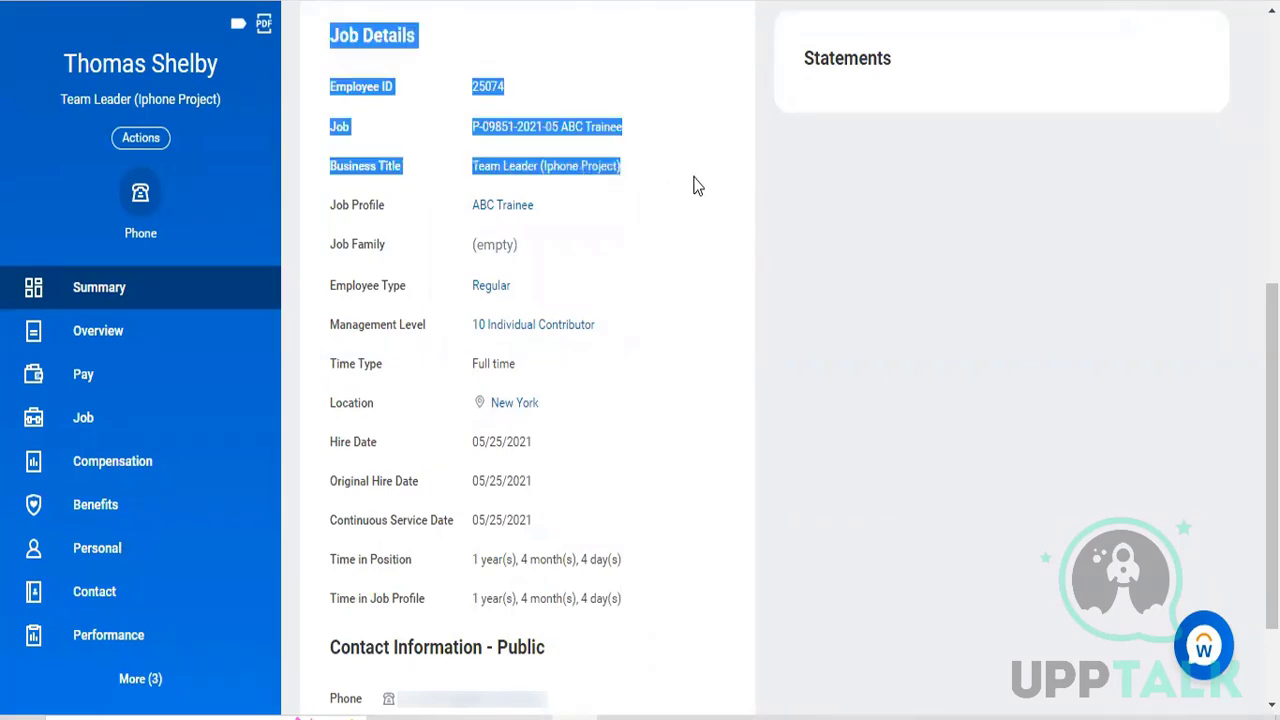
click(608, 200)
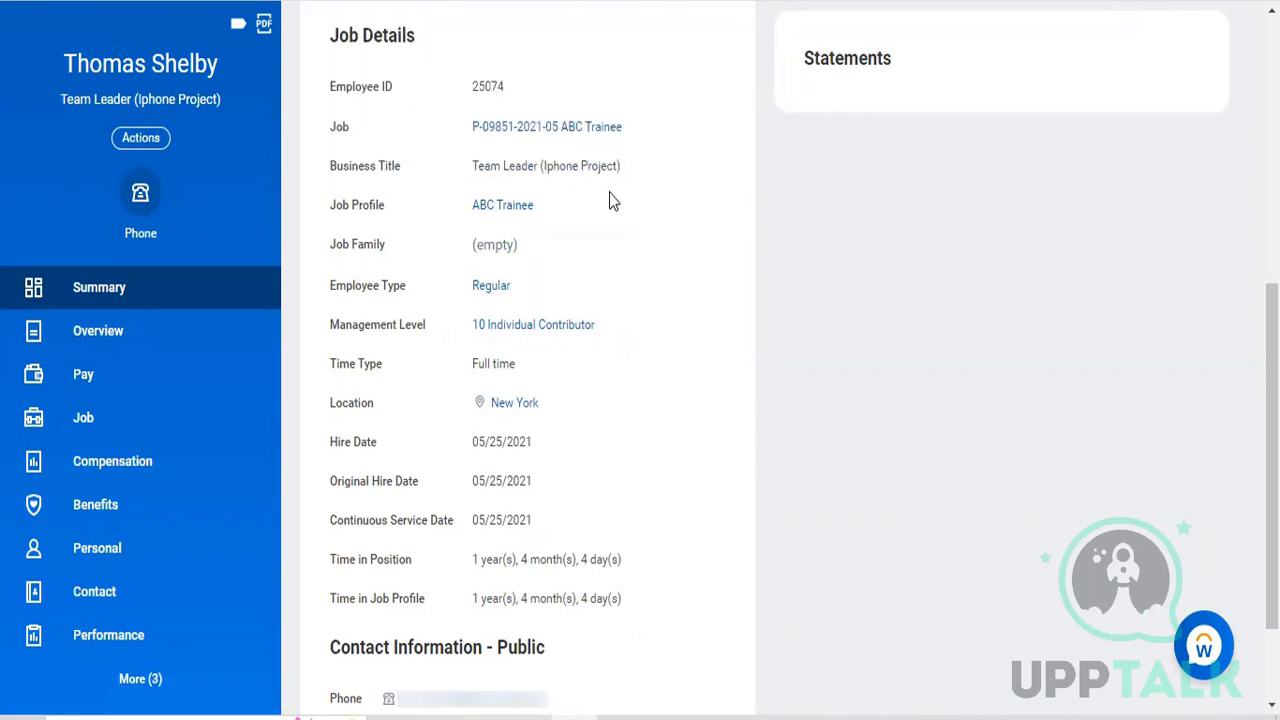
scroll(608, 200, down, 2)
drag(337, 160, 519, 176)
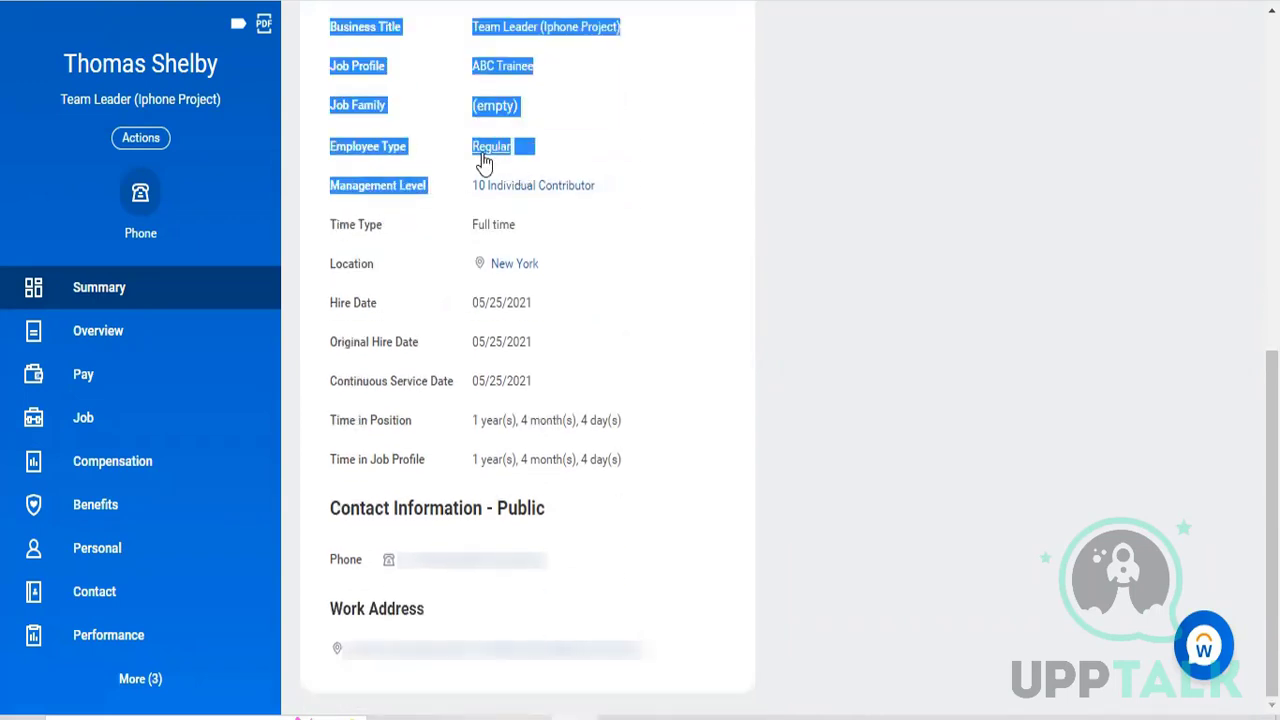
double_click(482, 150)
click(674, 197)
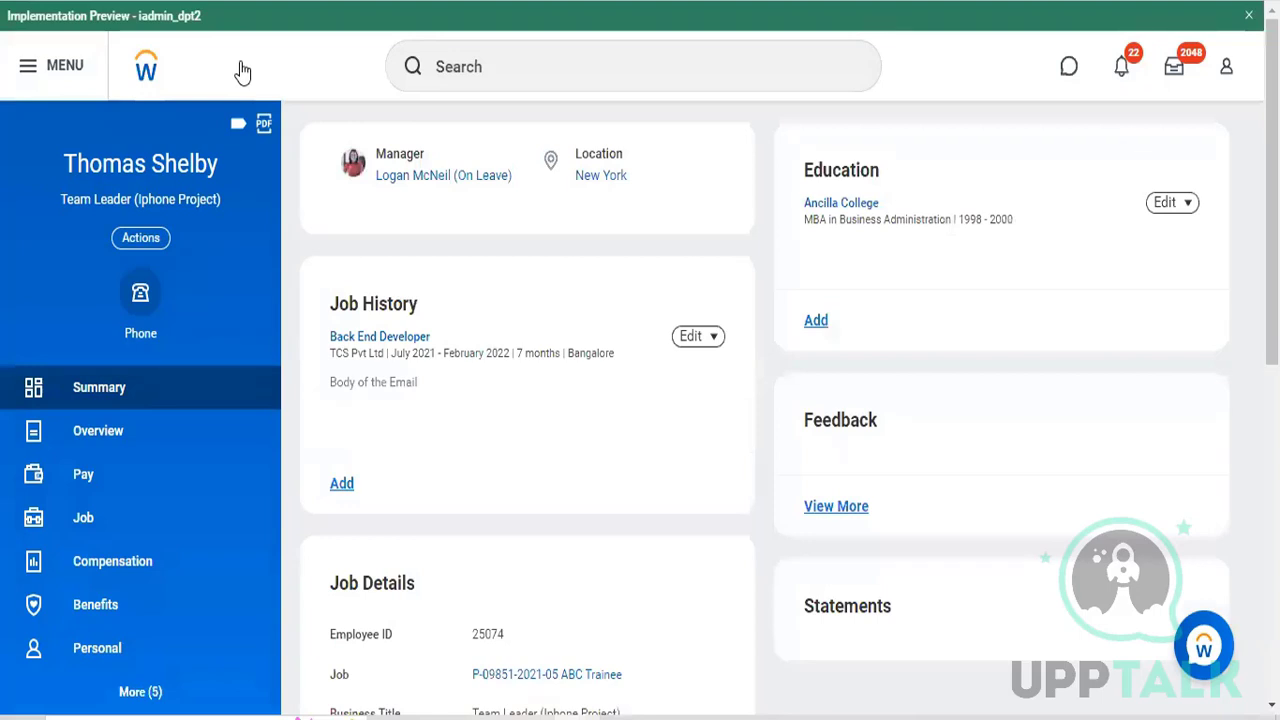
scroll(414, 294, down, 5)
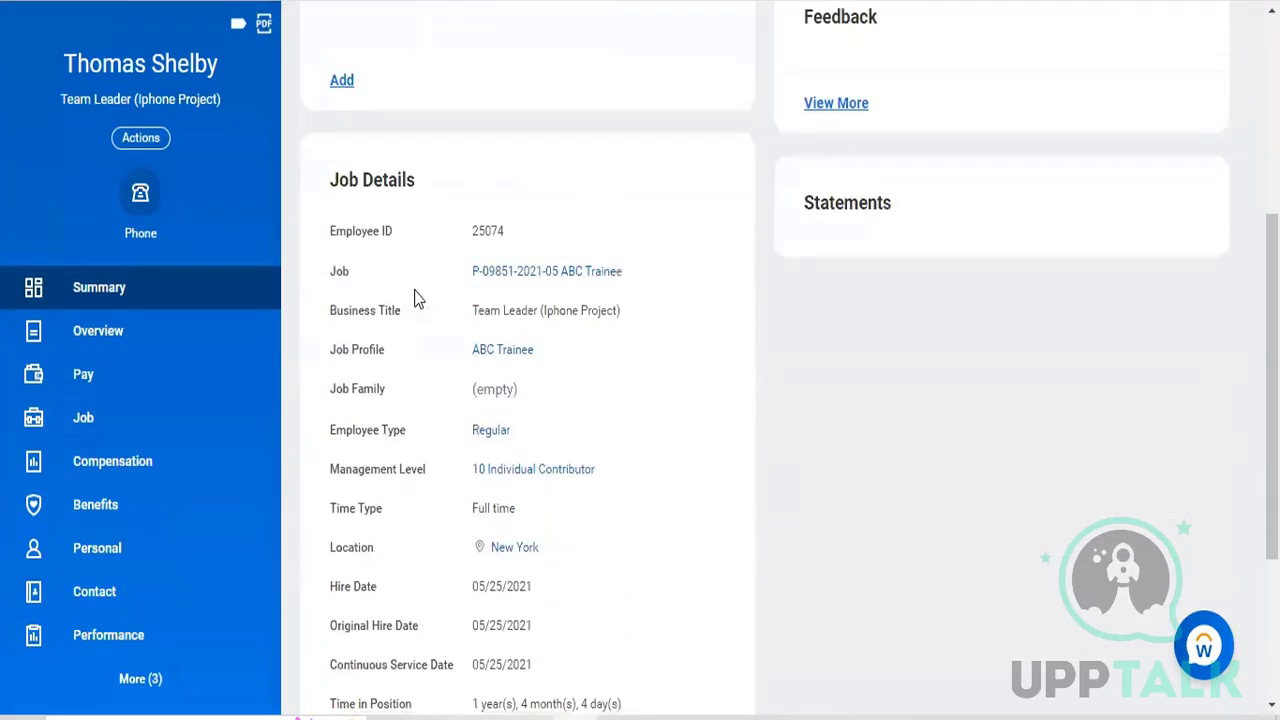
scroll(417, 298, down, 2)
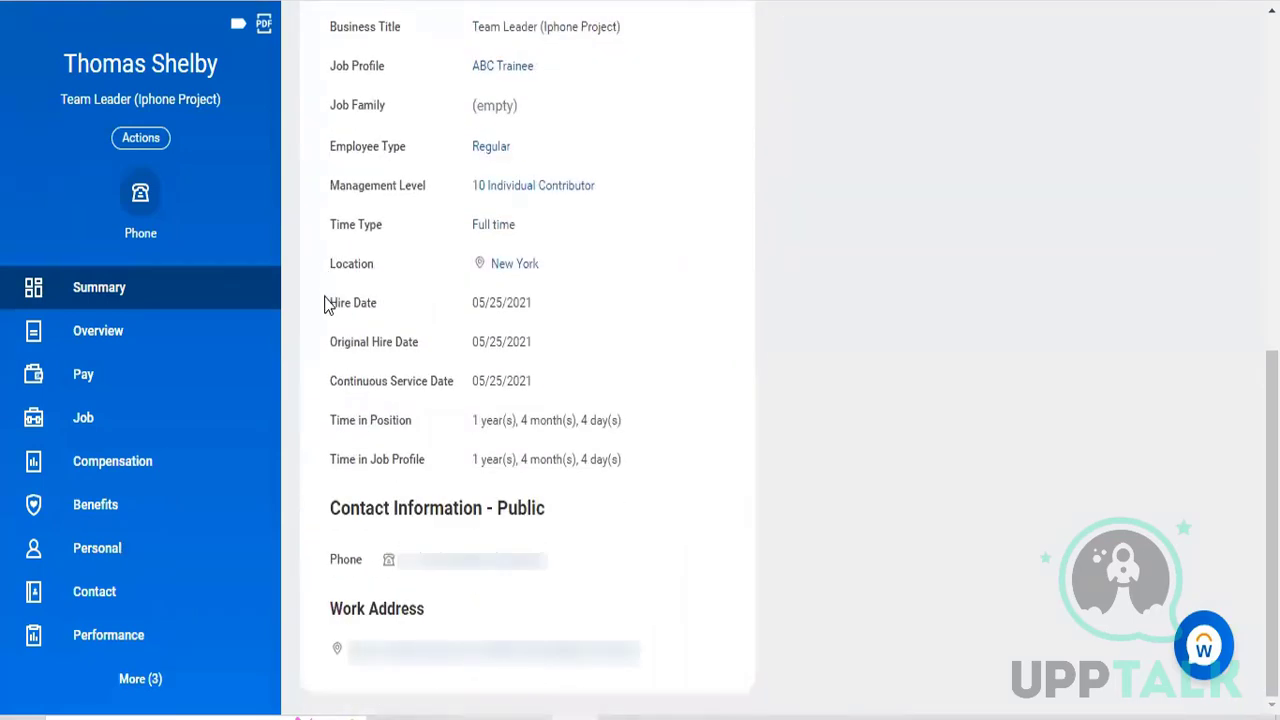
drag(328, 300, 596, 284)
click(596, 284)
triple_click(504, 302)
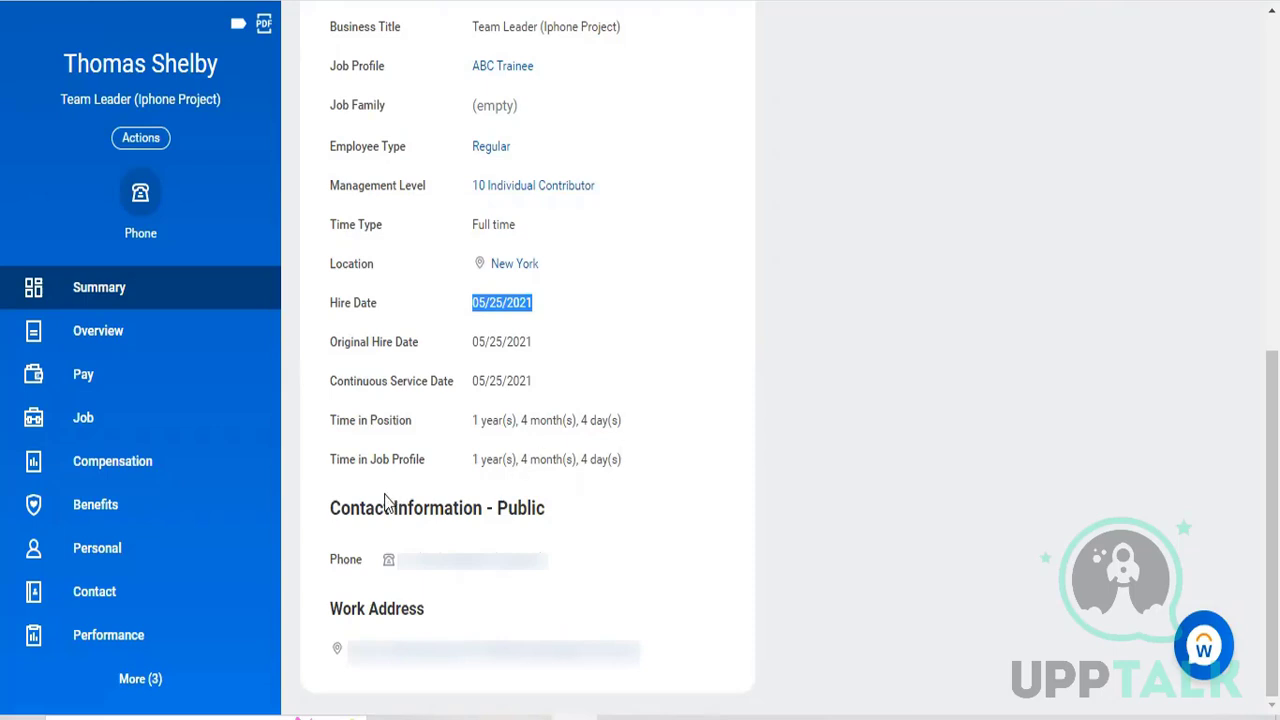
drag(335, 503, 606, 577)
drag(342, 608, 703, 693)
click(703, 693)
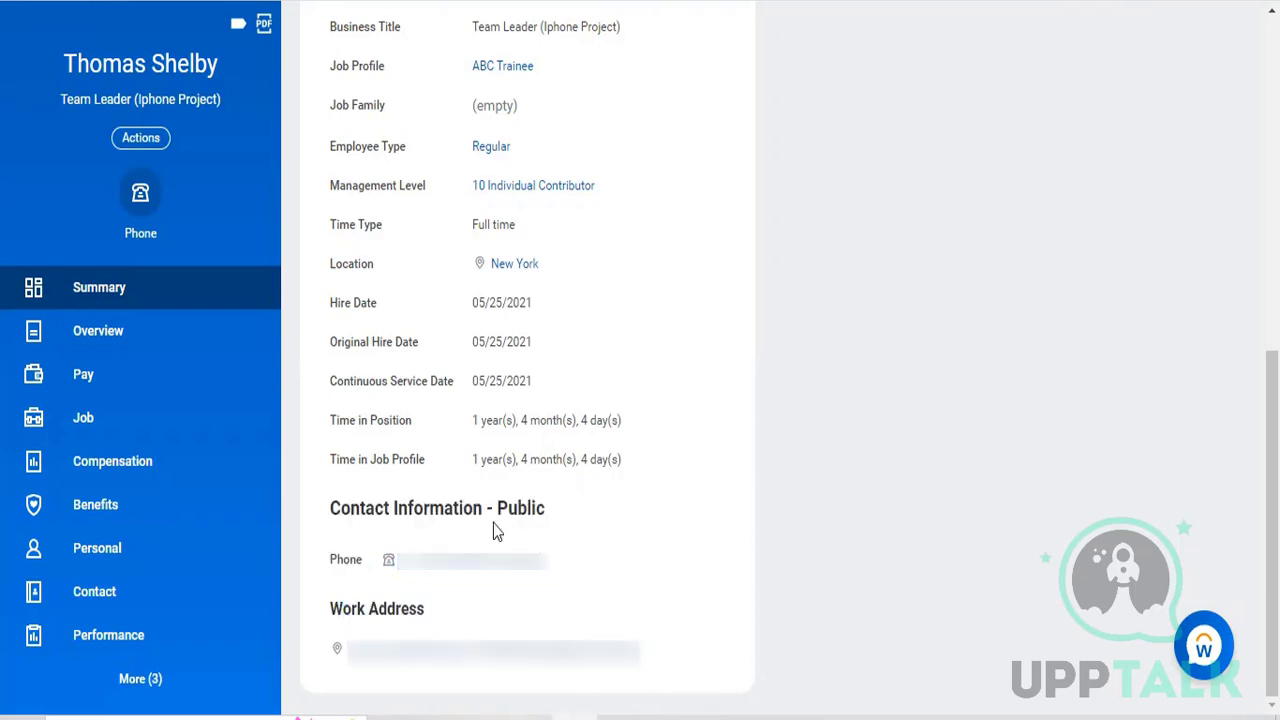
Open Overview and highlight the Compensation Package row through Company and Plan Assignments.
click(163, 331)
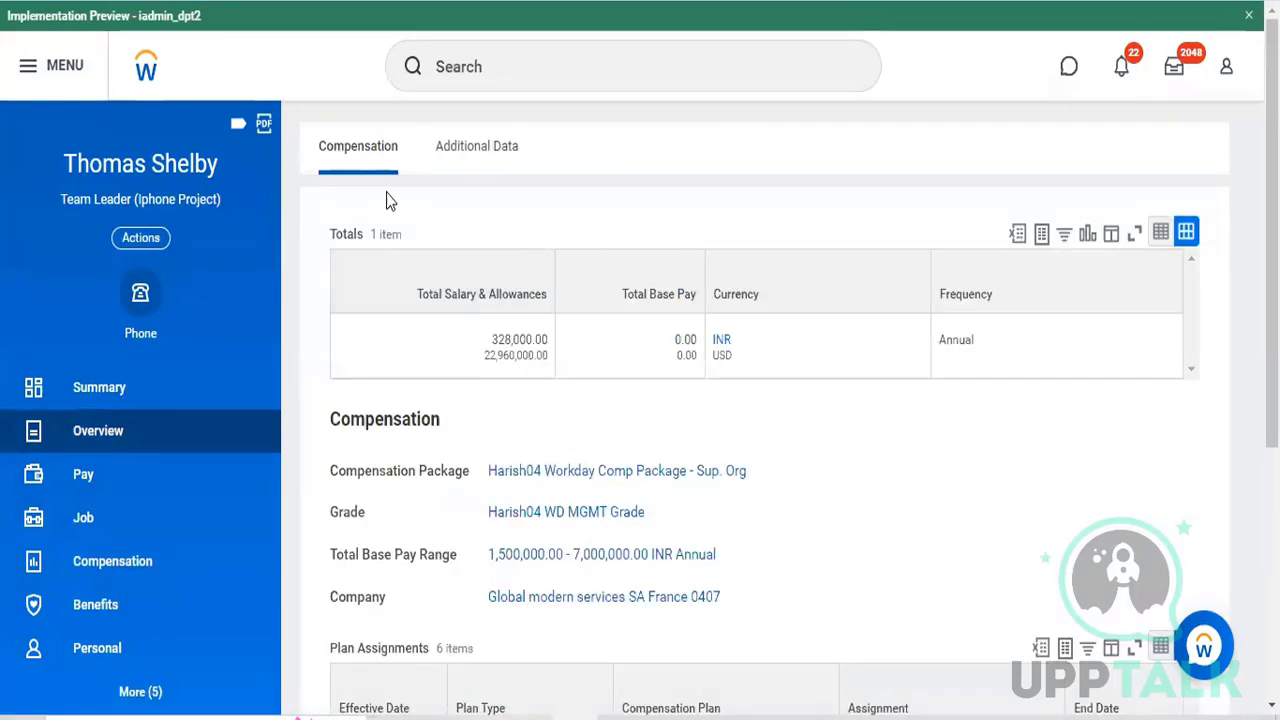
scroll(706, 397, down, 2)
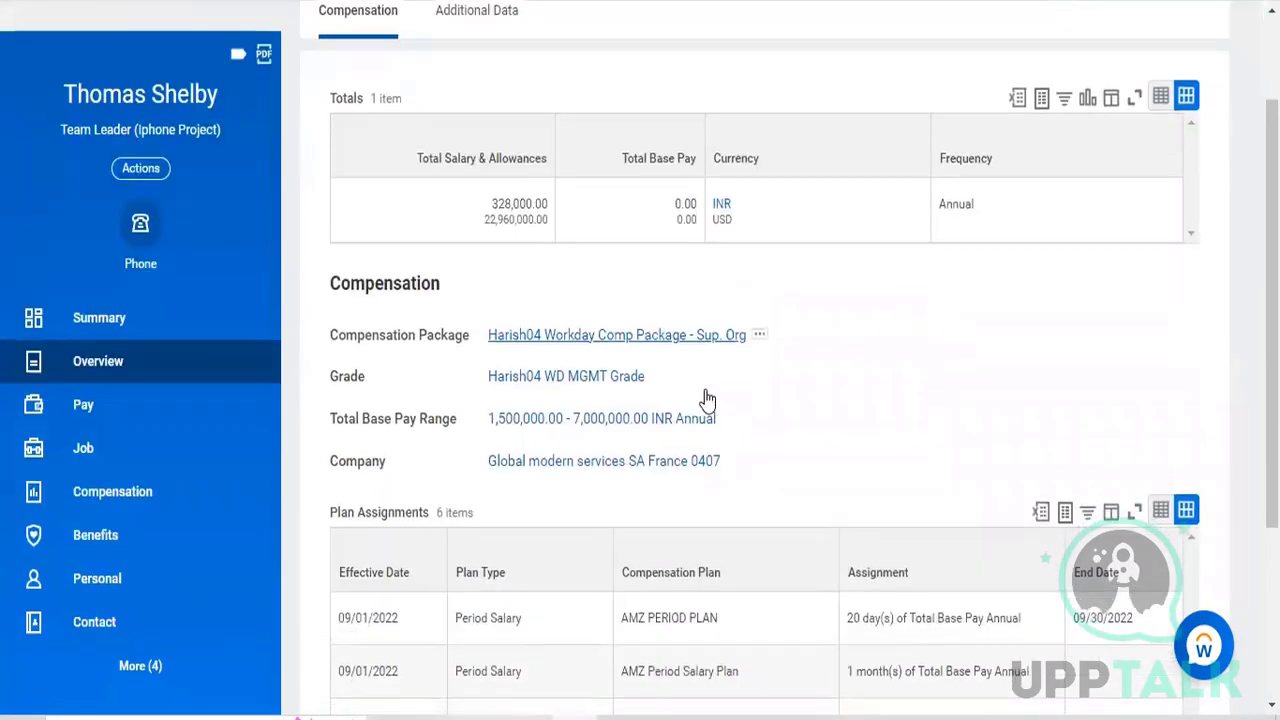
scroll(706, 397, down, 1)
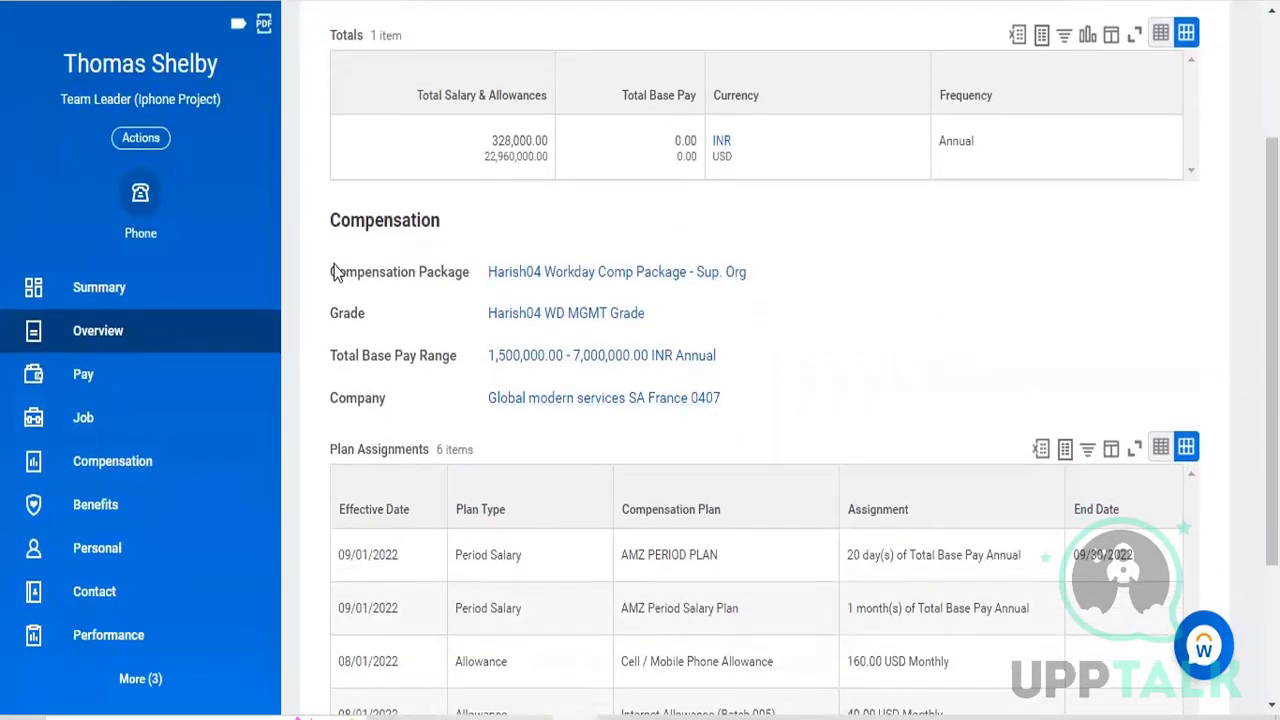
drag(334, 272, 597, 272)
drag(775, 350, 836, 438)
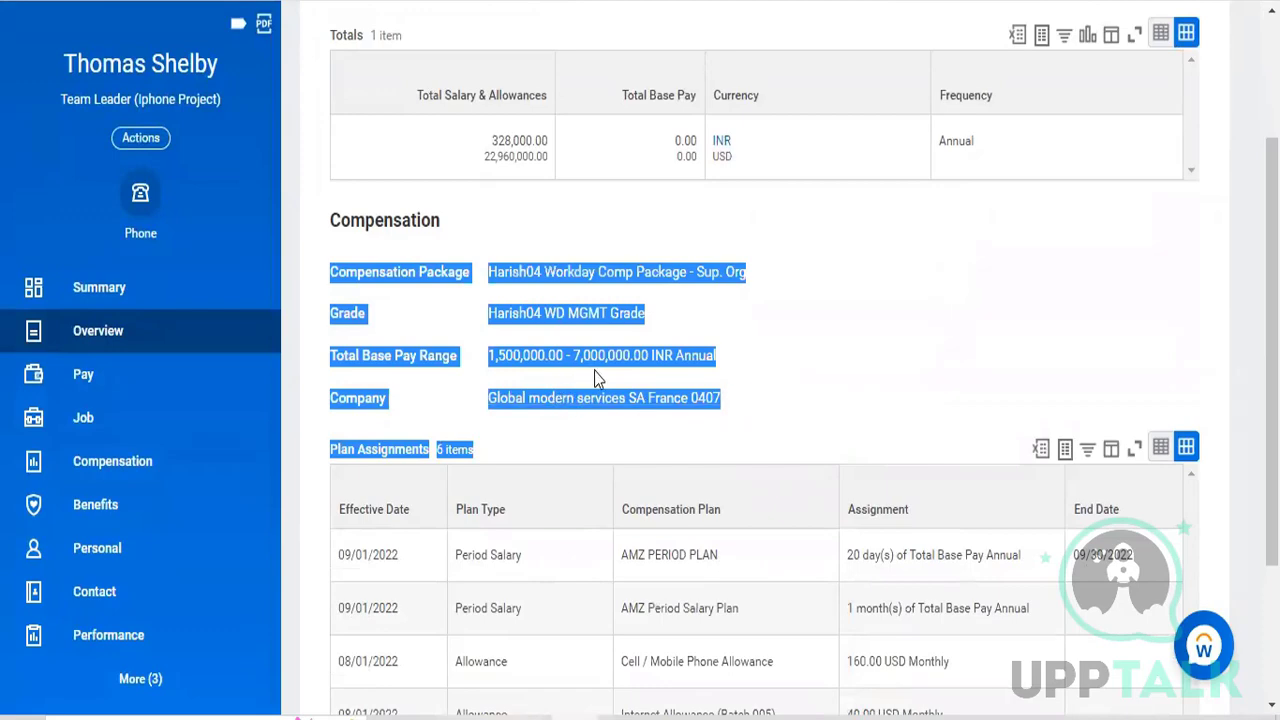
click(838, 412)
Re-highlight all the compensation fields, then move to the worker's Pay section.
scroll(836, 408, down, 3)
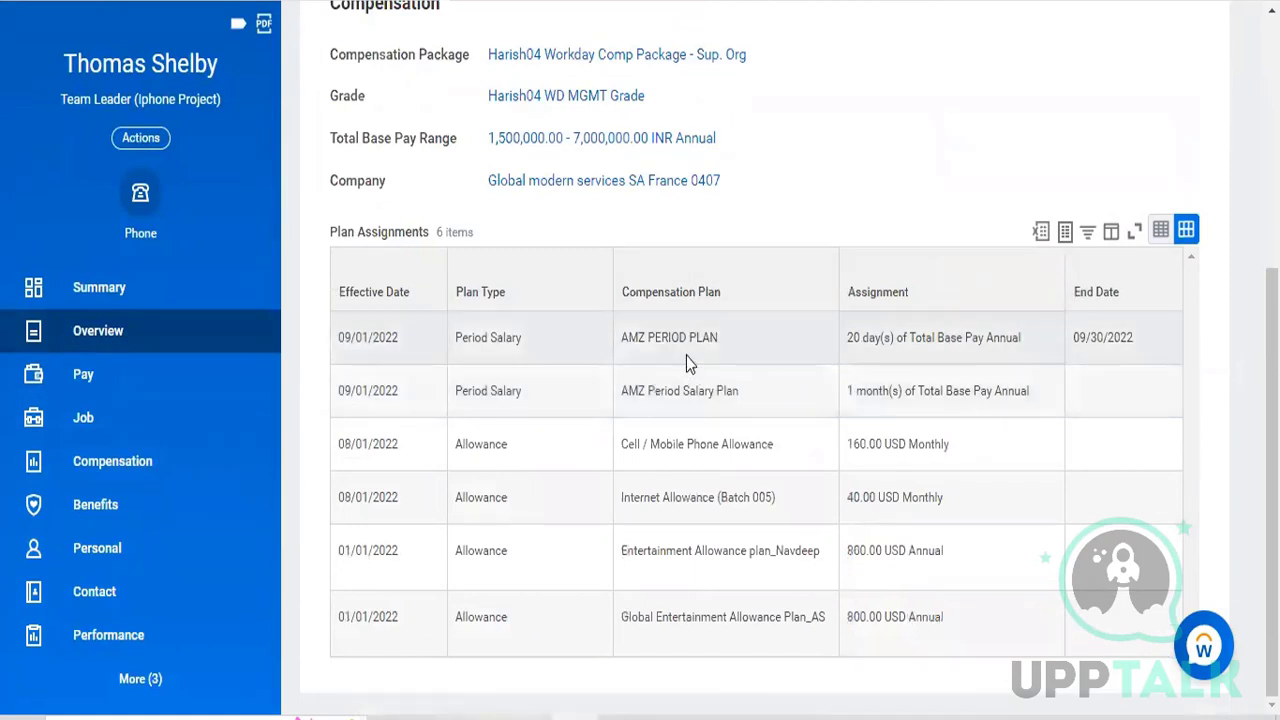
drag(322, 195, 765, 215)
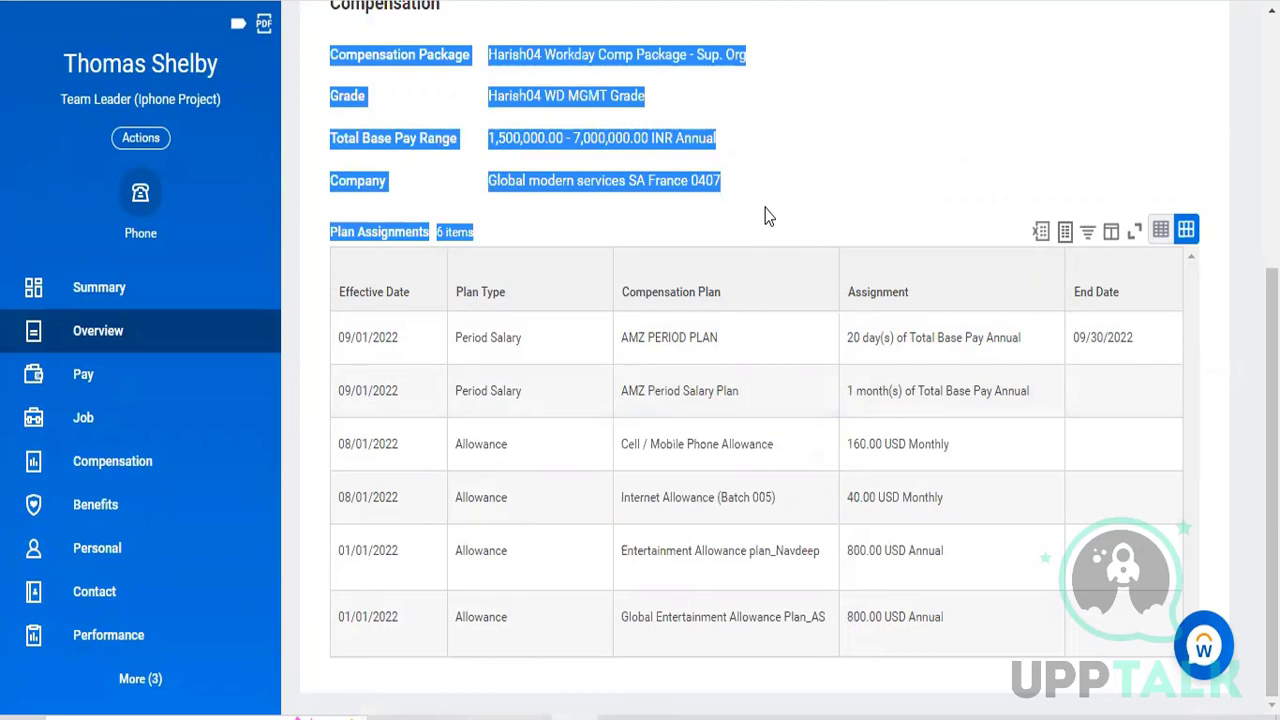
click(765, 209)
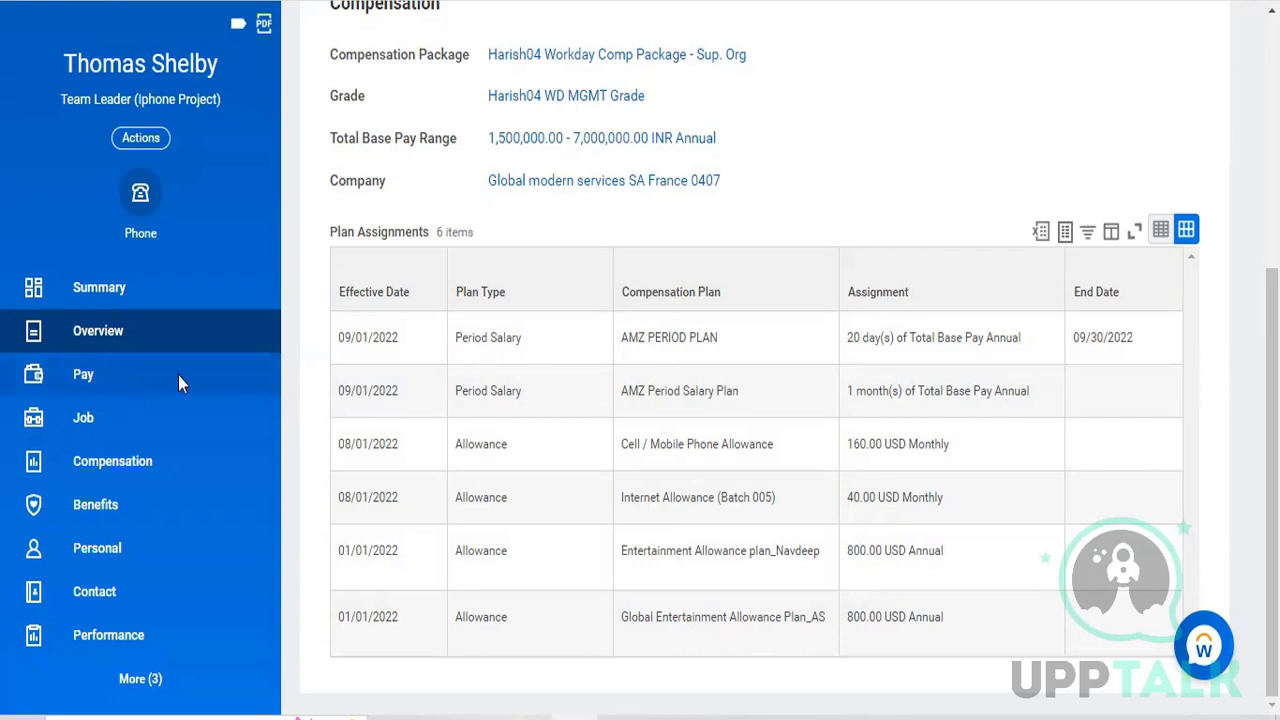
click(138, 372)
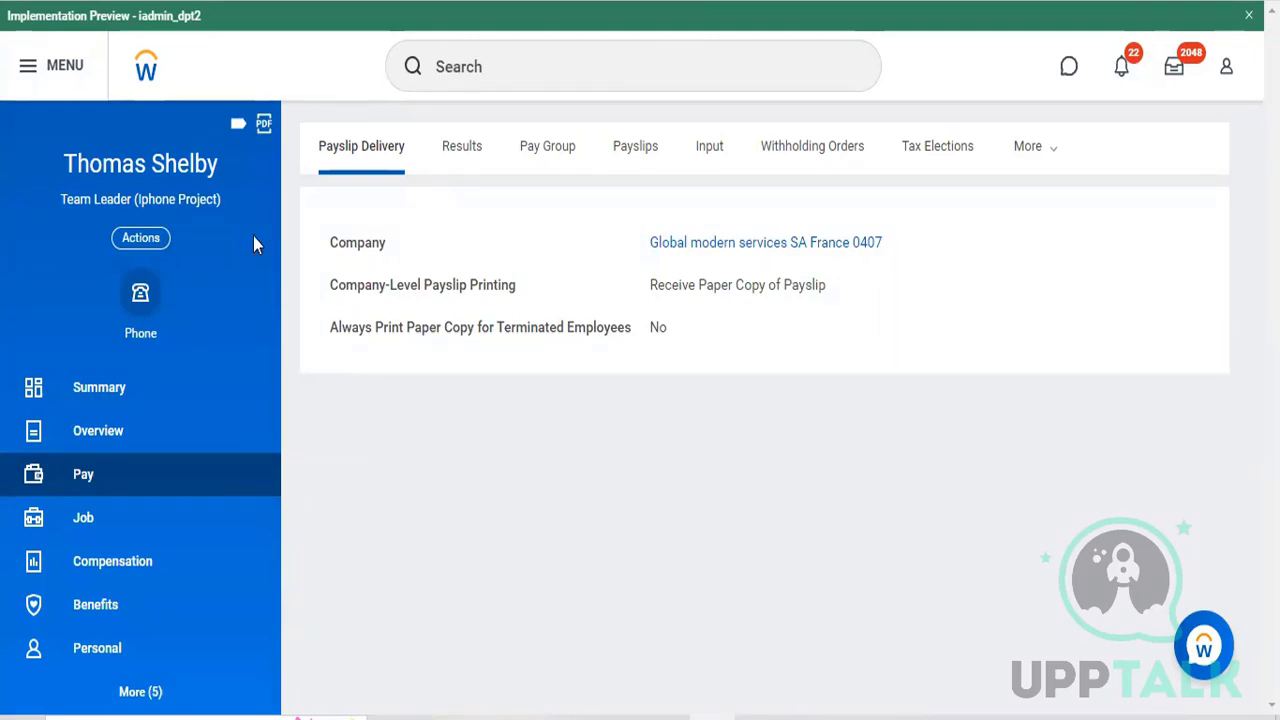
From the company's payslip printing row on Payslips, export the organization details to Excel and download them.
click(645, 151)
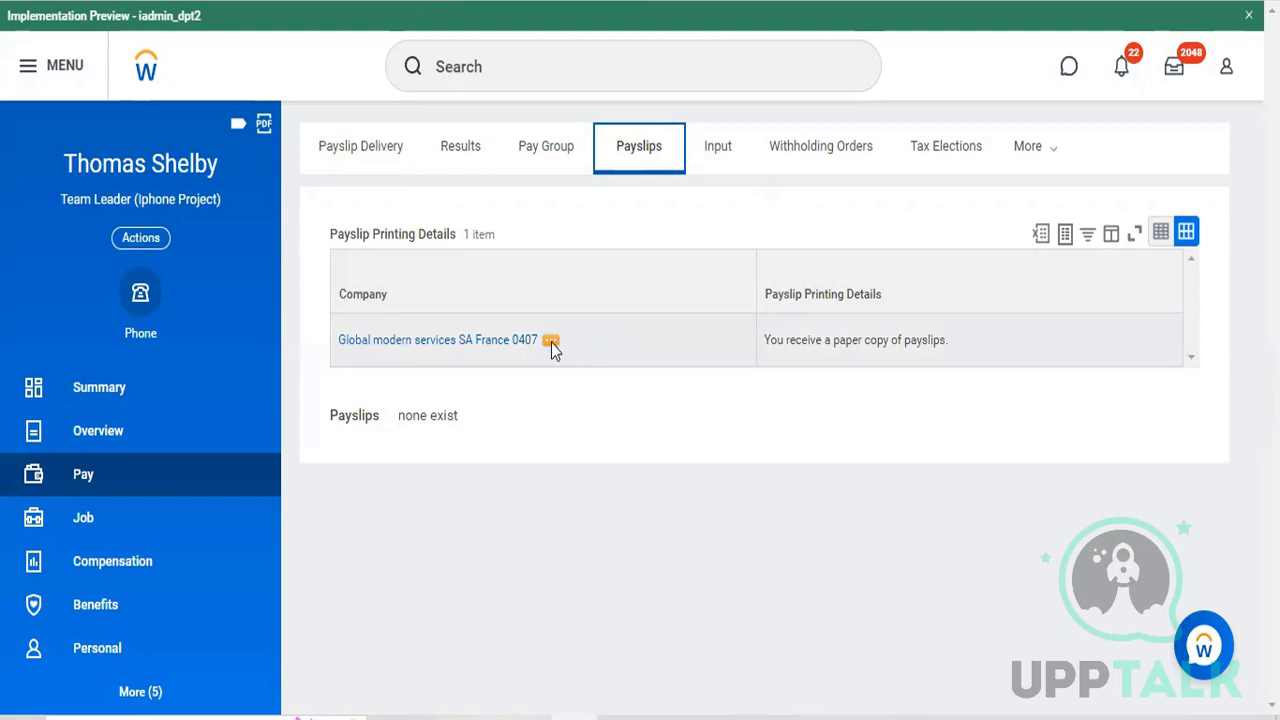
click(551, 343)
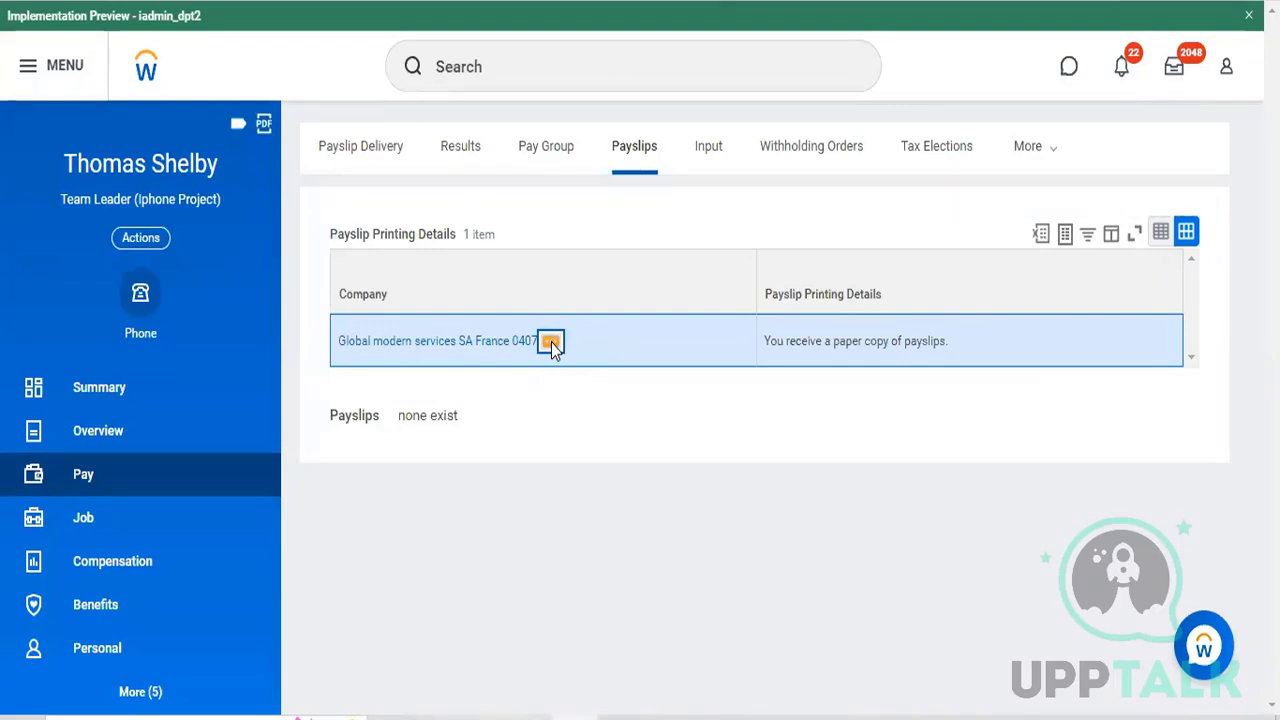
click(551, 342)
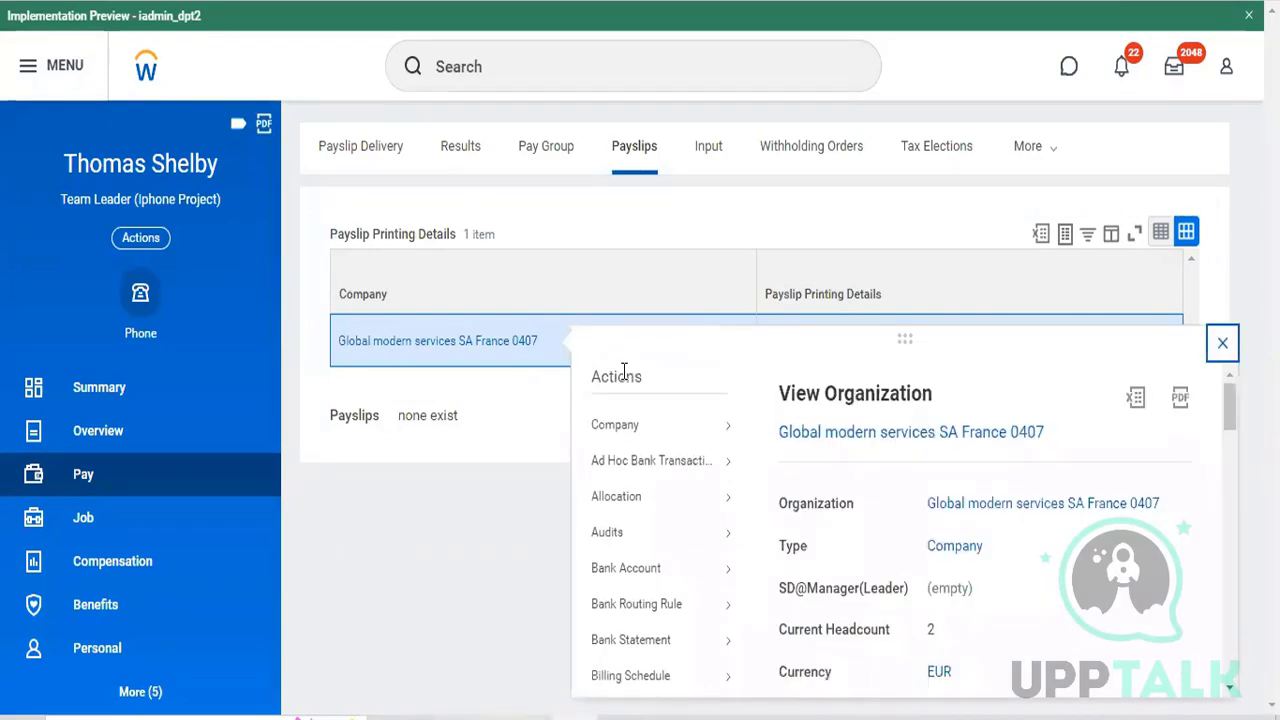
double_click(669, 388)
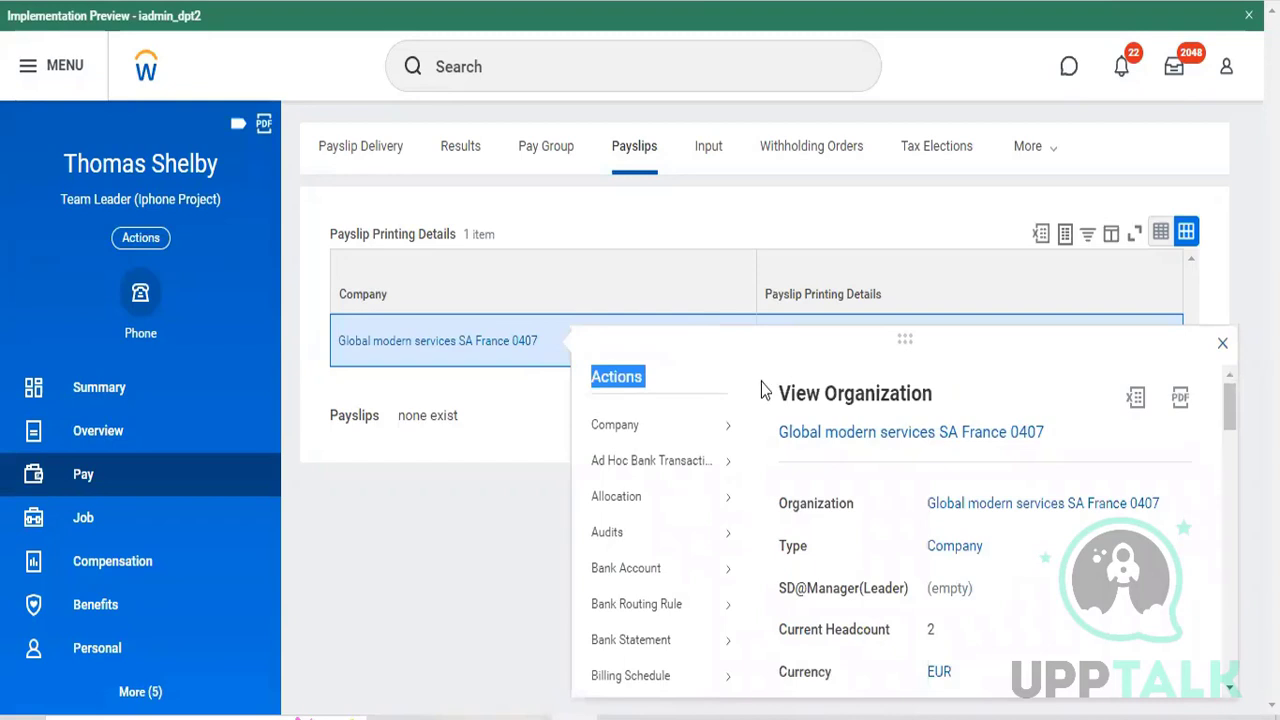
click(1138, 398)
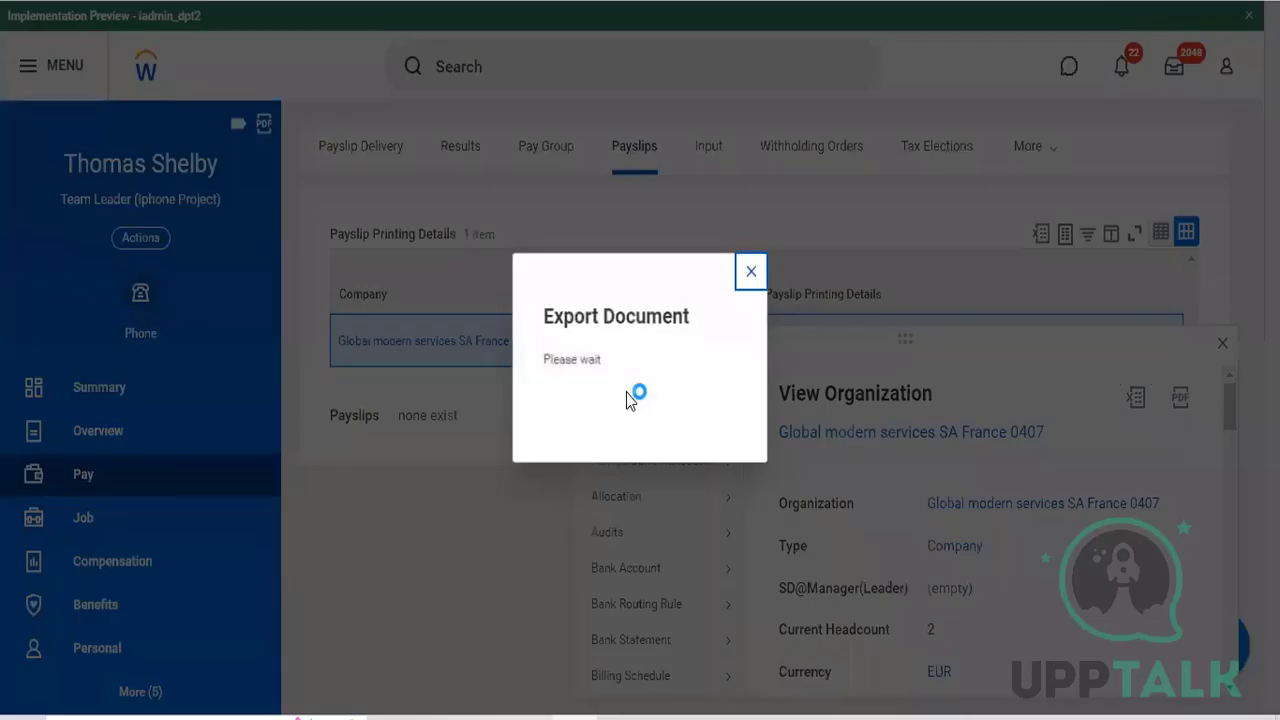
click(632, 403)
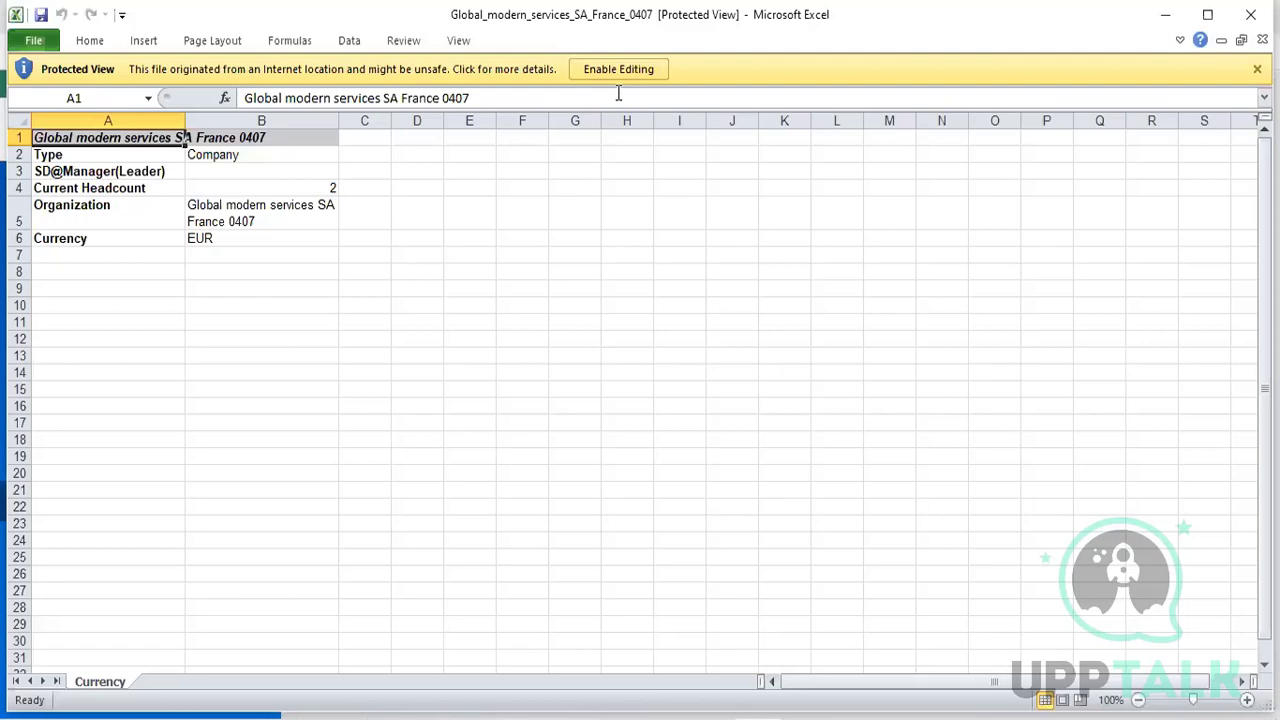
Select cell C5 in the exported Global_modern_services_SA_France_0407 sheet.
click(364, 212)
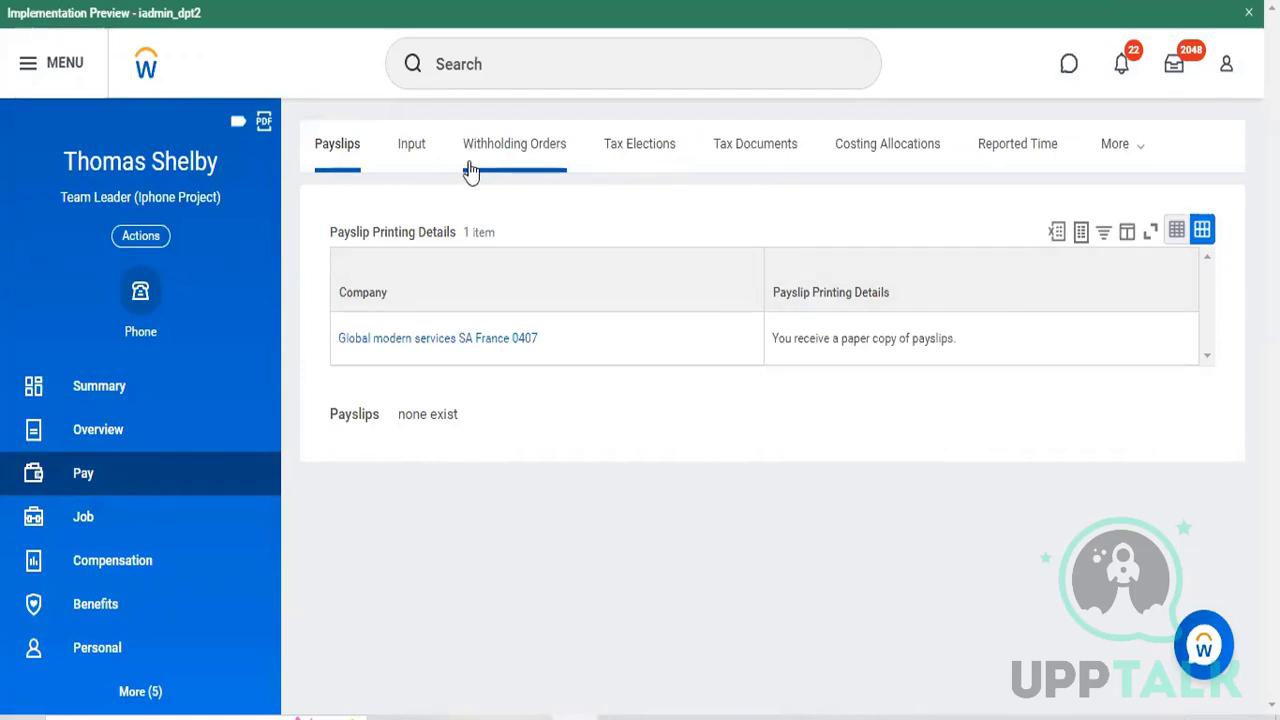
Review Tax Elections and Tax Documents, then go to the Job section's Leave Balance.
click(643, 150)
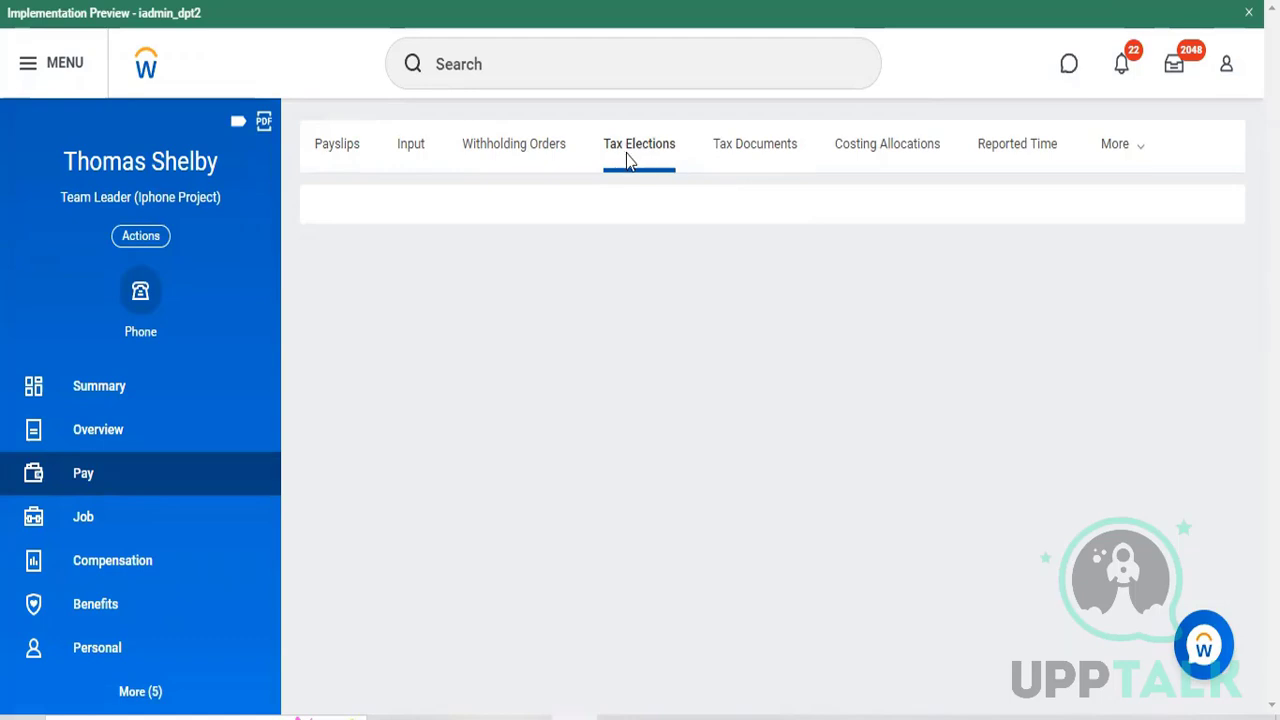
click(725, 162)
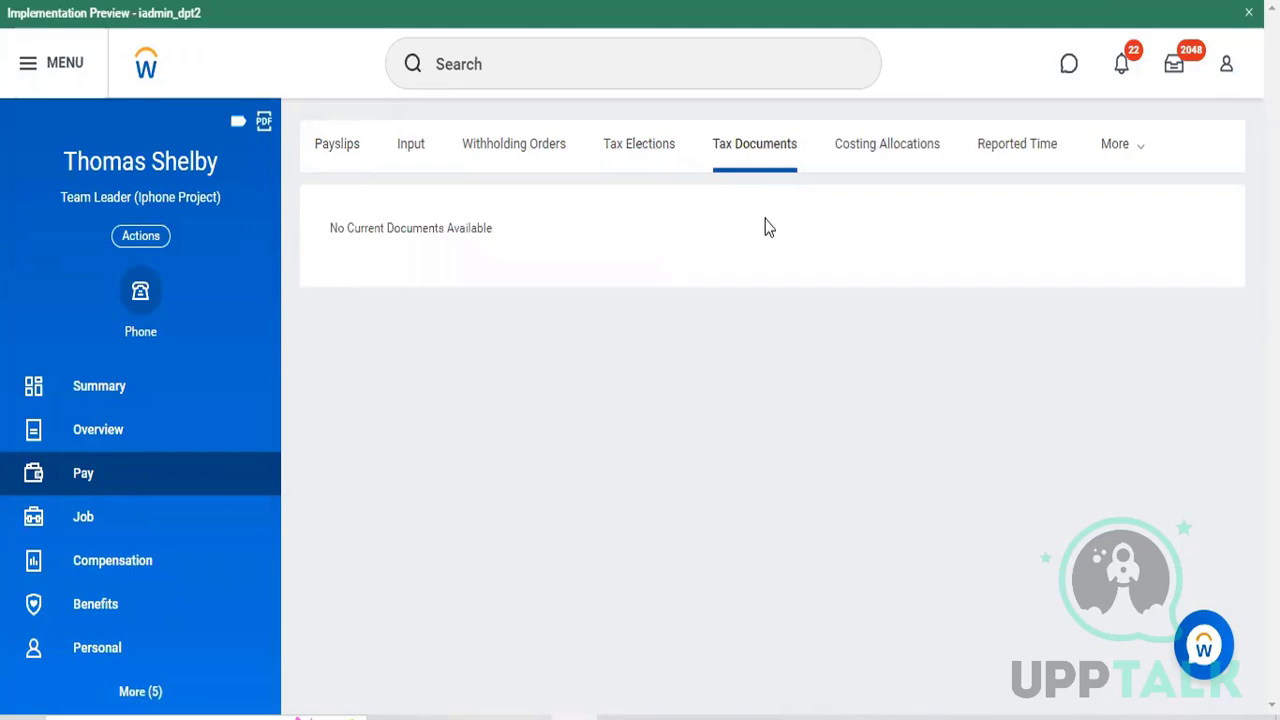
click(659, 149)
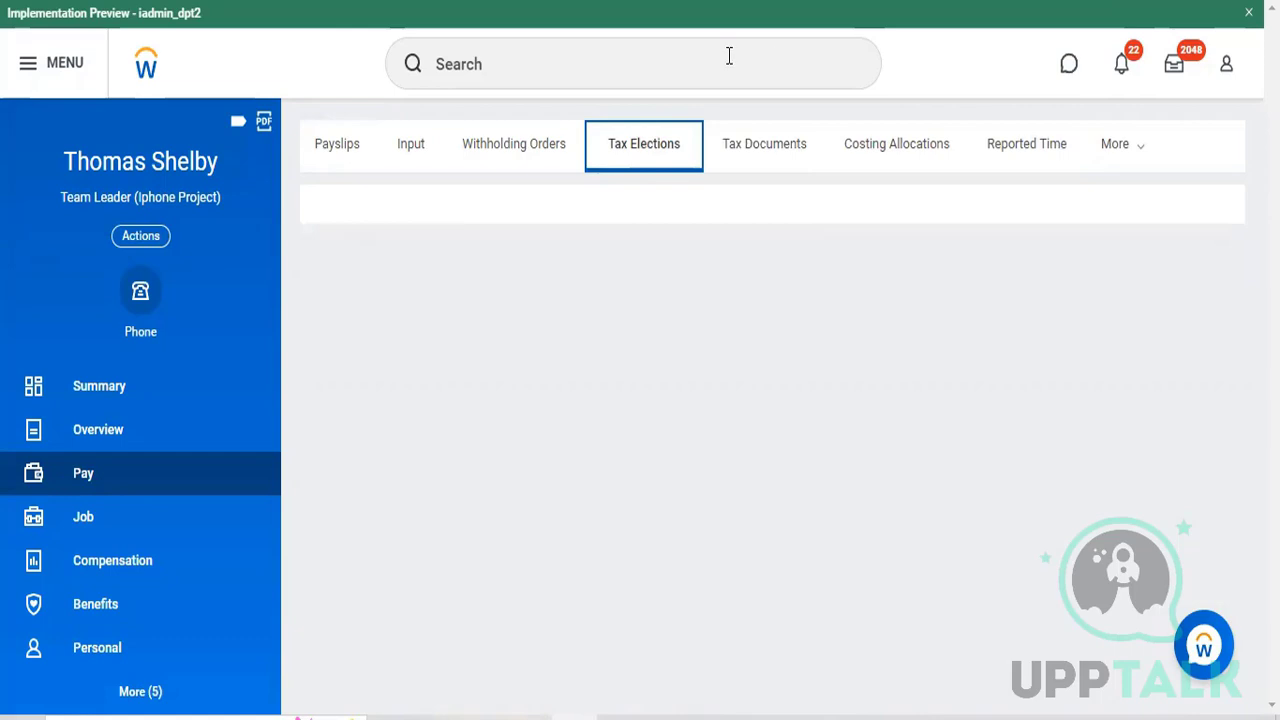
click(95, 523)
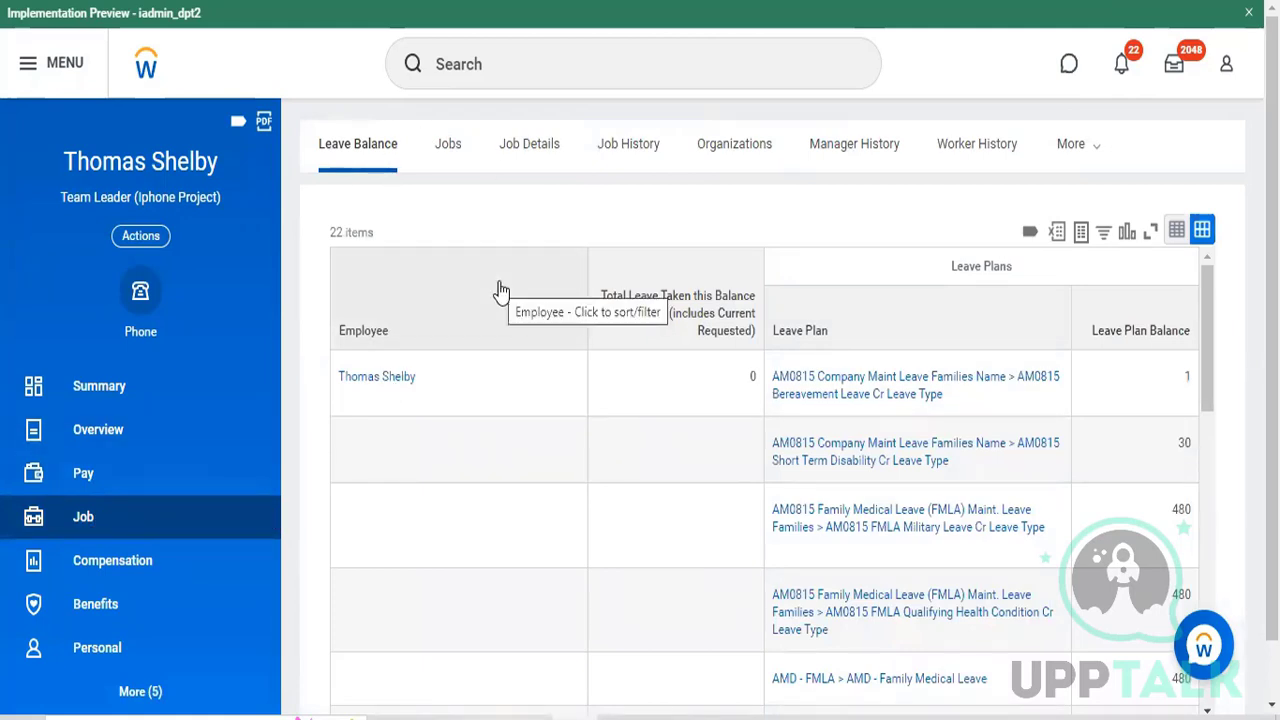
Export the Leave Balance table and open the downloaded Leave_Balance.xlsx in Excel.
scroll(500, 290, down, 3)
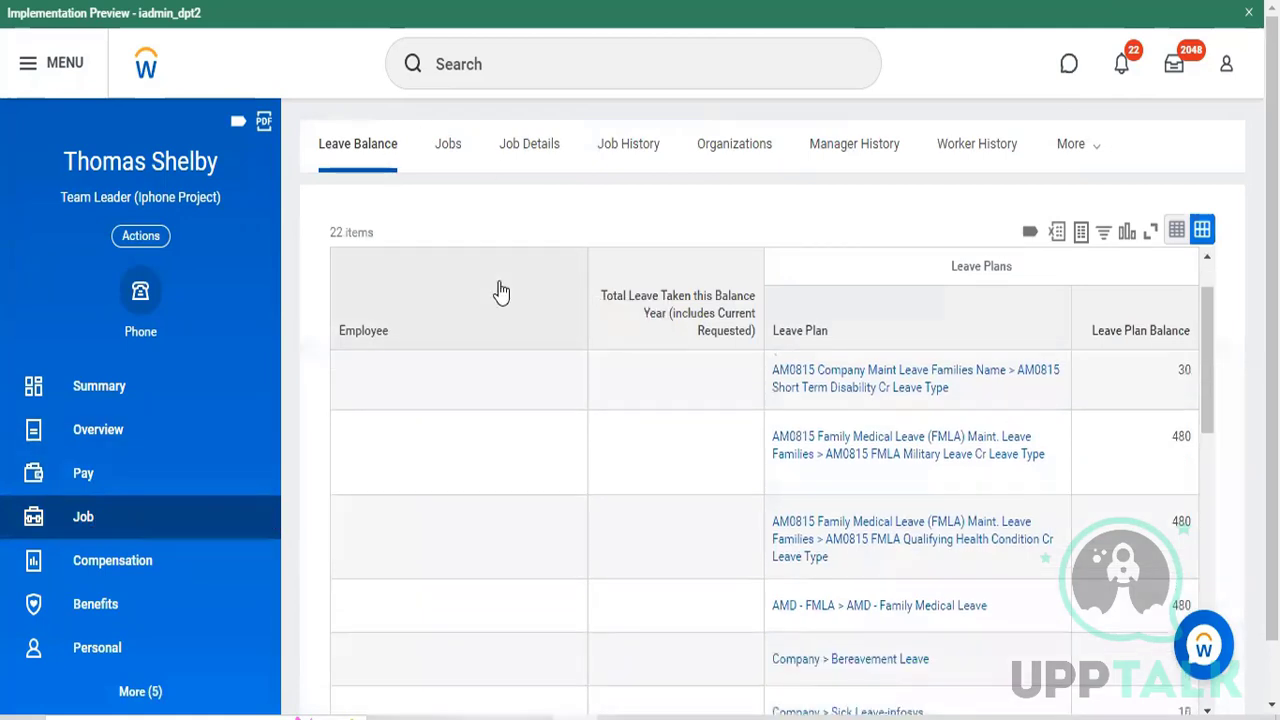
scroll(1048, 343, up, 2)
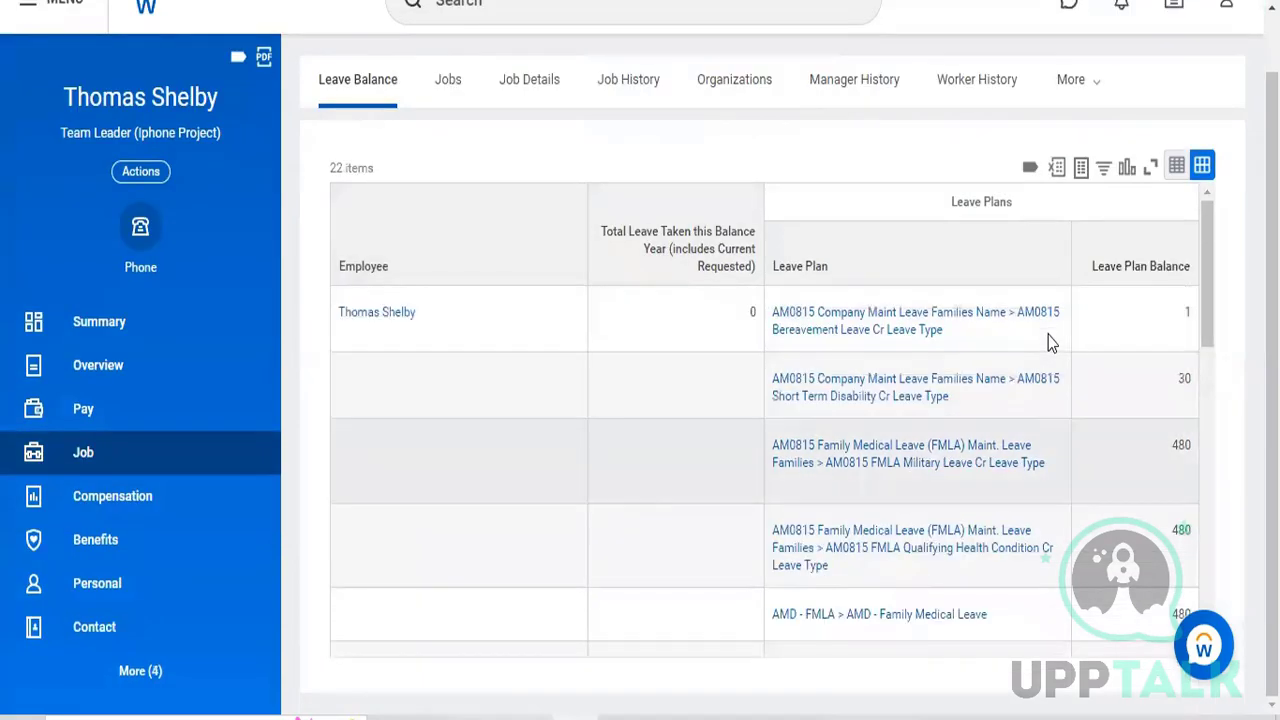
click(1057, 168)
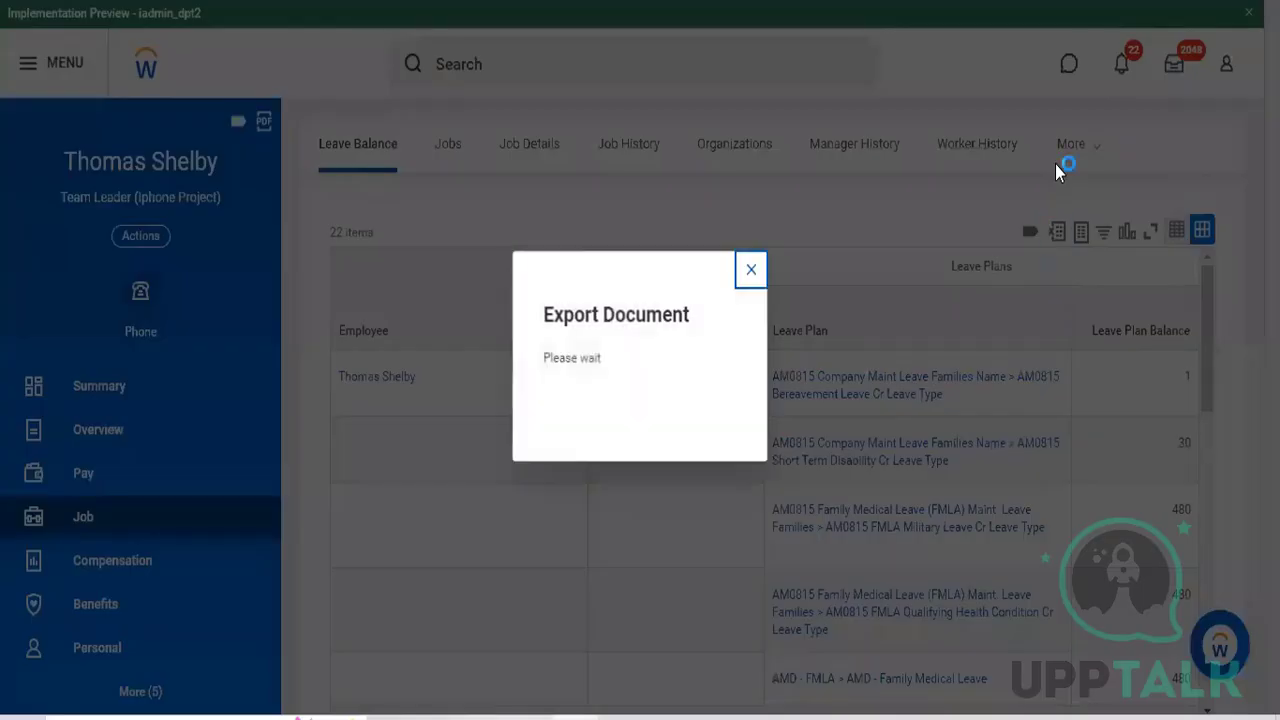
click(641, 406)
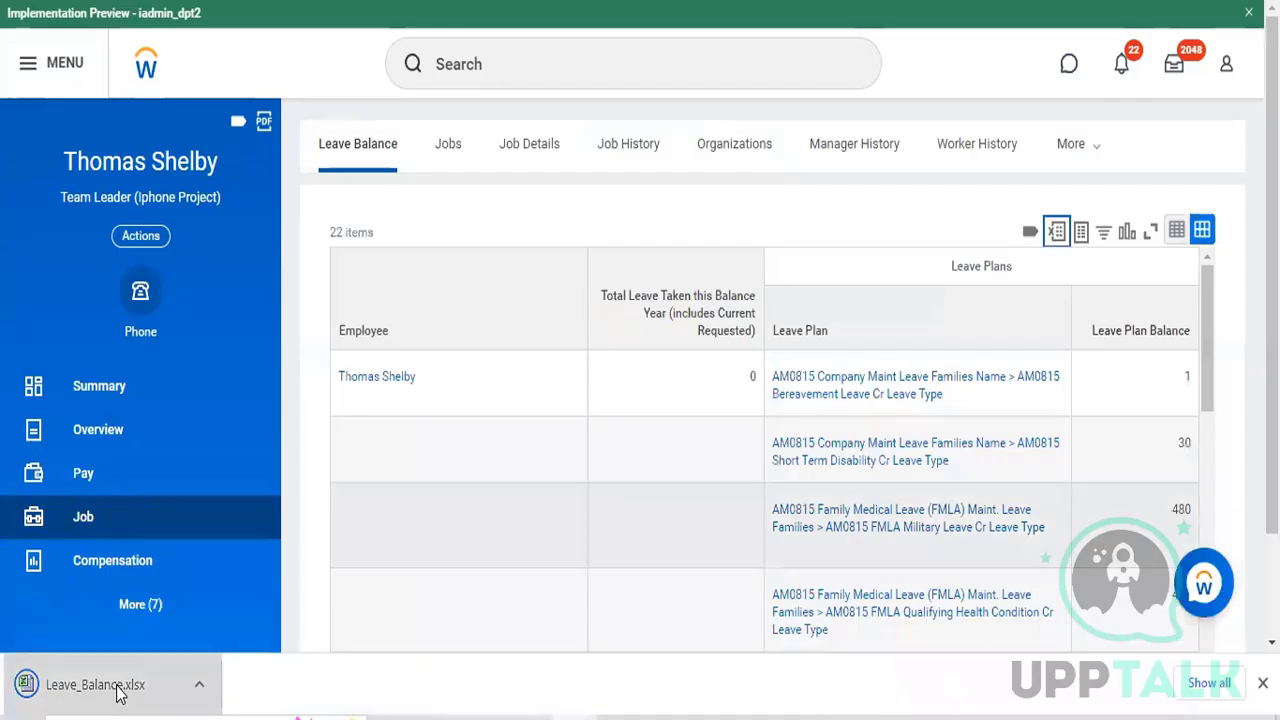
click(117, 691)
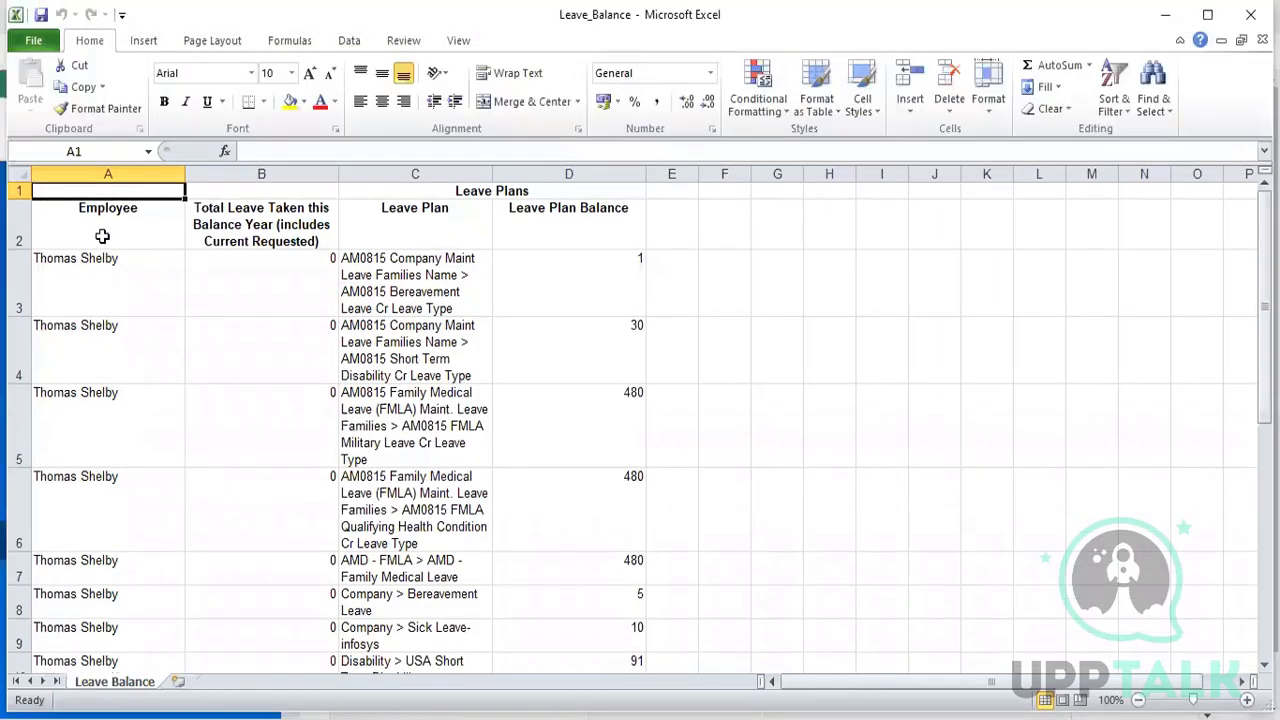
Type 111111111 into header cell A2, then undo it to restore Employee.
click(102, 236)
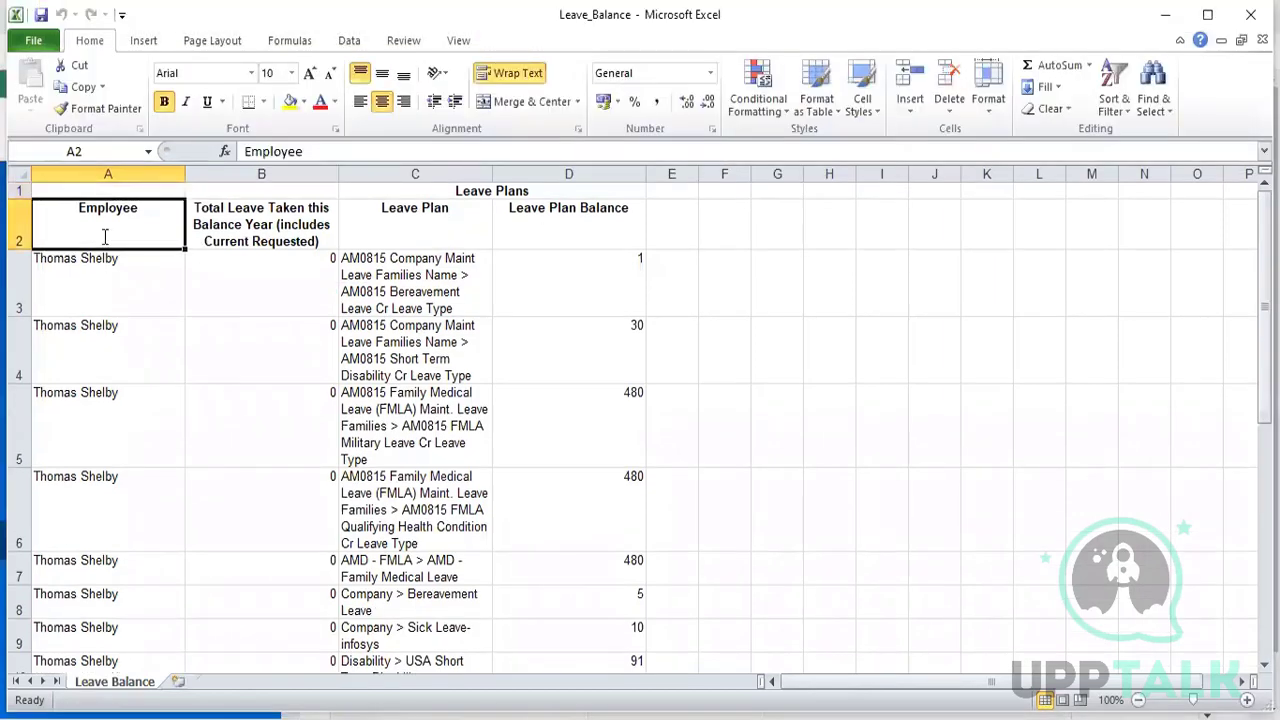
text(111111111)
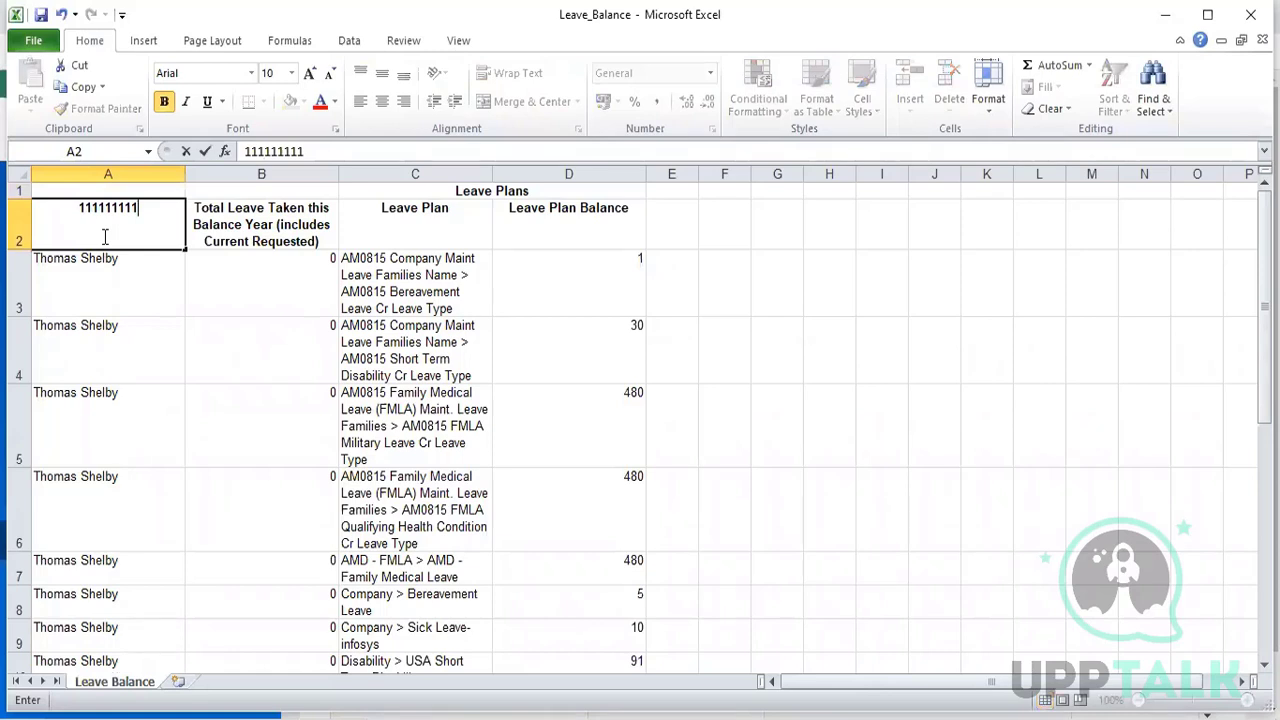
key(ctrl+z)
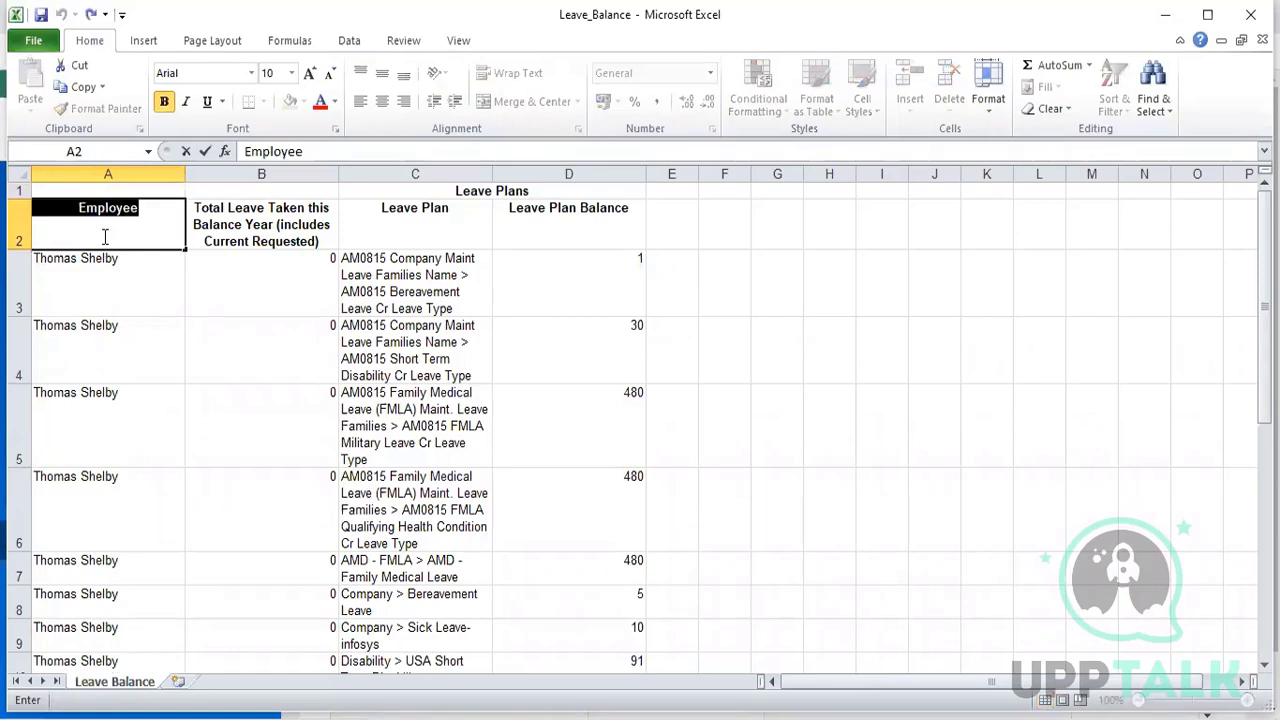
key(Escape)
key(Right)
key(Left)
Select the two header rows, close the workbook unsaved, and return to the Jobs listing.
key(shift+Right)
key(shift+Right)
key(shift+Right)
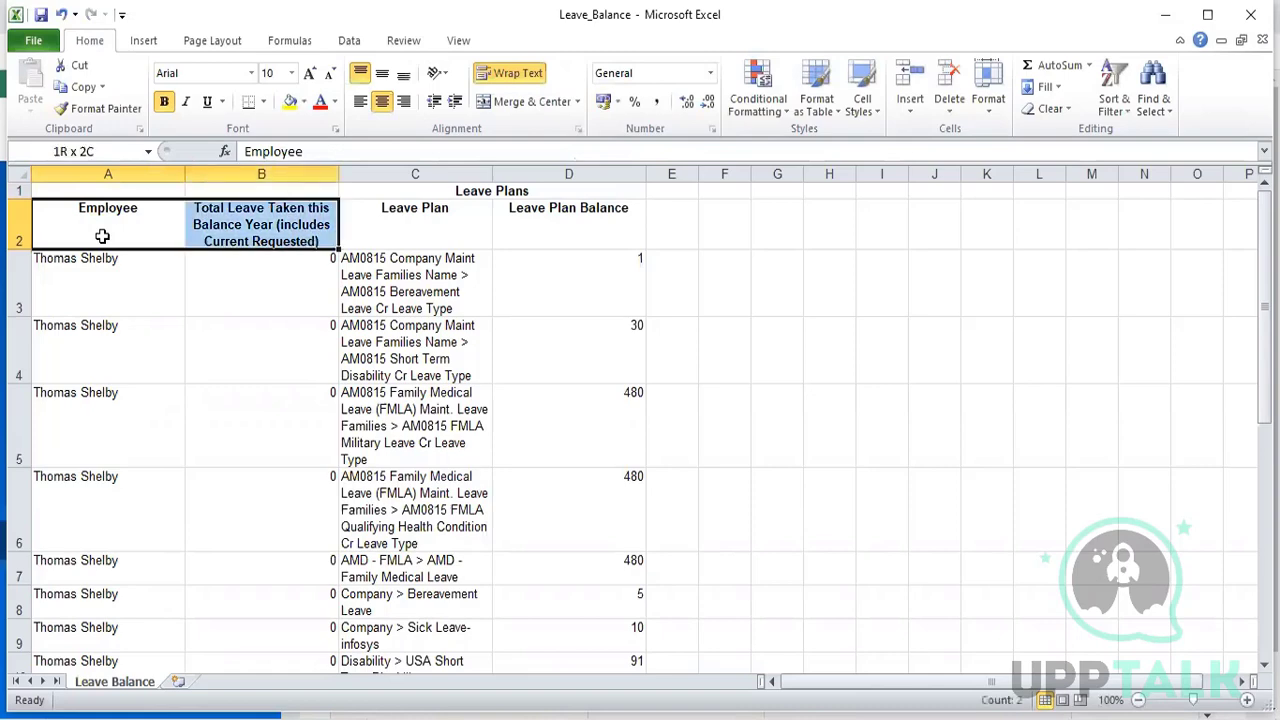
key(shift+Down)
key(shift+Down)
key(shift+Down)
key(shift+Down)
key(shift+Down)
key(shift+Down)
key(shift+Down)
key(shift+Down)
key(shift+Down)
key(shift+Down)
key(shift+Down)
key(shift+Down)
key(shift+Down)
key(shift+Down)
key(shift+Down)
key(shift+Down)
key(shift+Down)
key(shift+Down)
key(shift+Down)
key(shift+Down)
key(shift+Down)
key(shift+Down)
key(shift+Down)
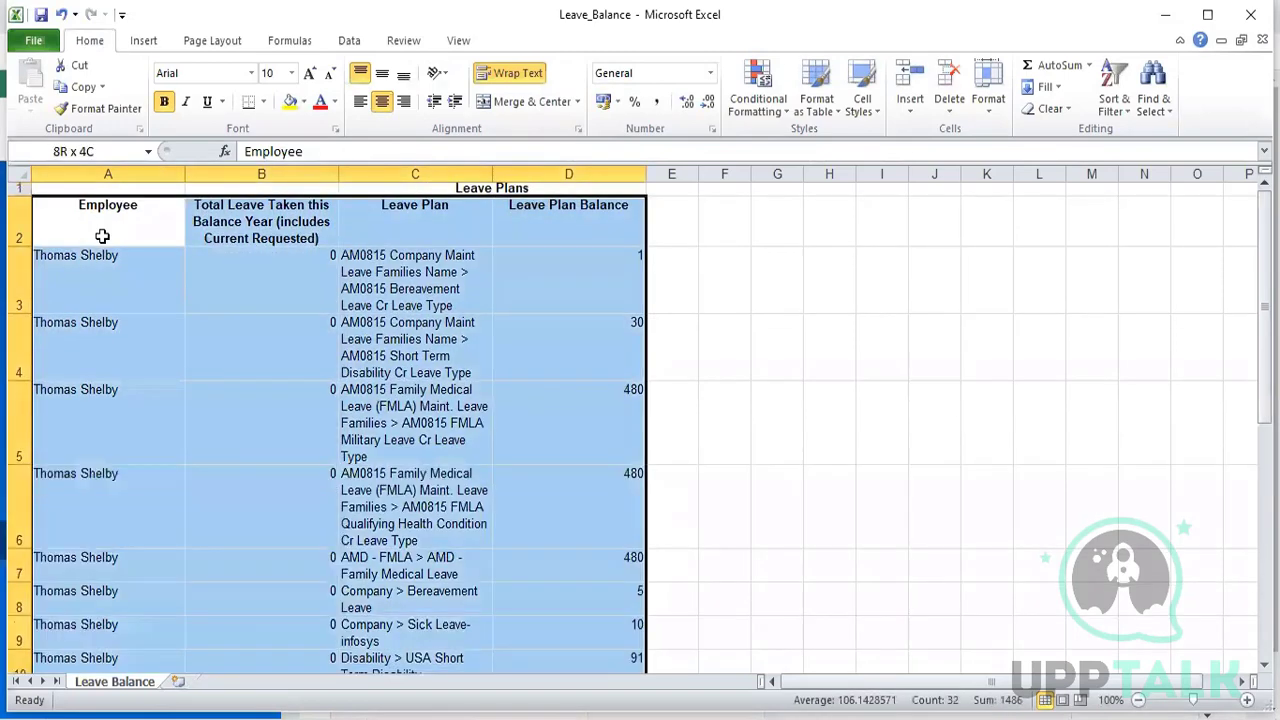
key(shift+Up)
key(shift+Up)
key(shift+Up)
key(shift+Up)
key(shift+Up)
key(shift+Up)
key(shift+Up)
key(shift+Up)
key(shift+Up)
key(shift+Up)
key(shift+Up)
key(shift+Up)
key(shift+Up)
key(shift+Up)
key(shift+Up)
key(shift+Up)
key(shift+Up)
key(shift+Up)
key(shift+Up)
key(shift+Up)
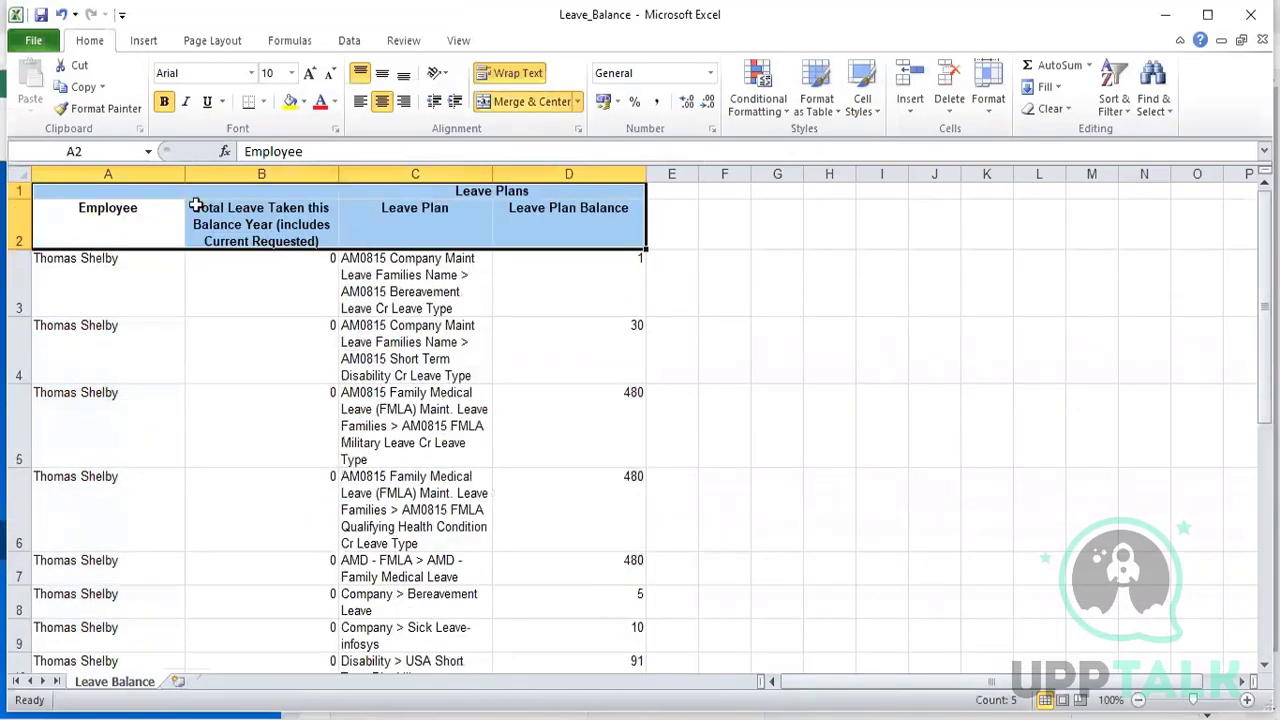
click(1250, 14)
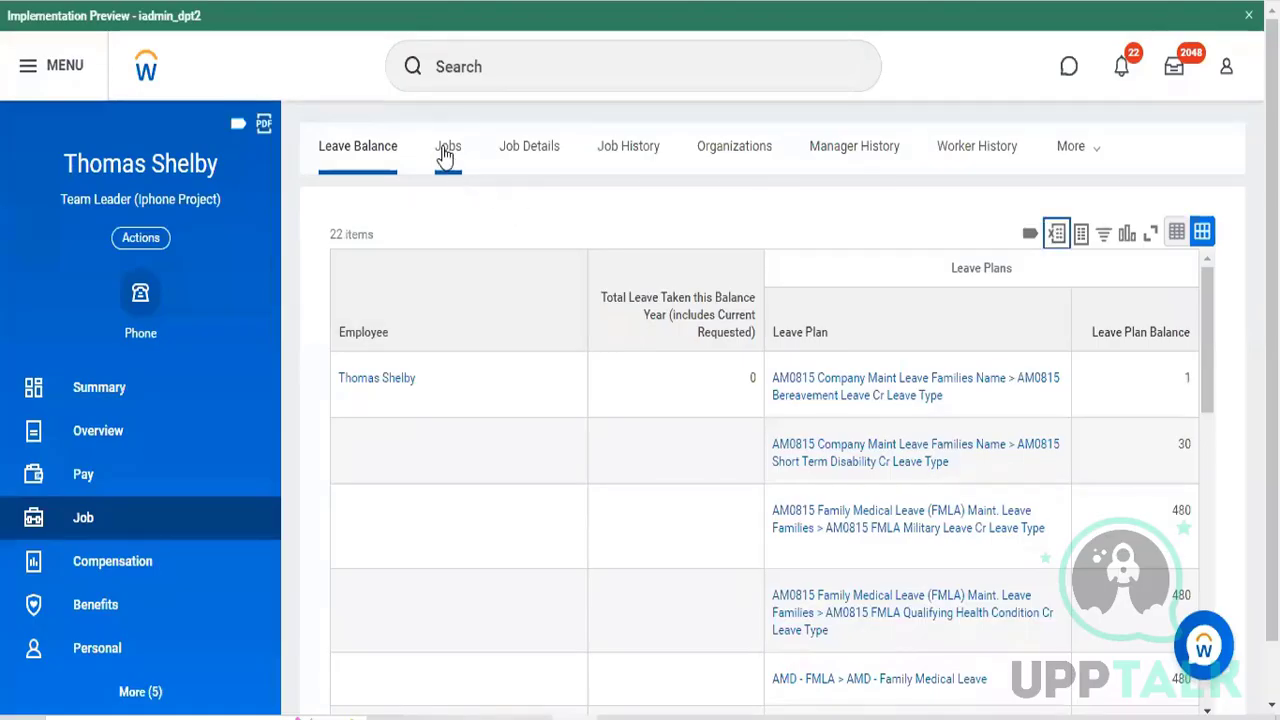
click(445, 153)
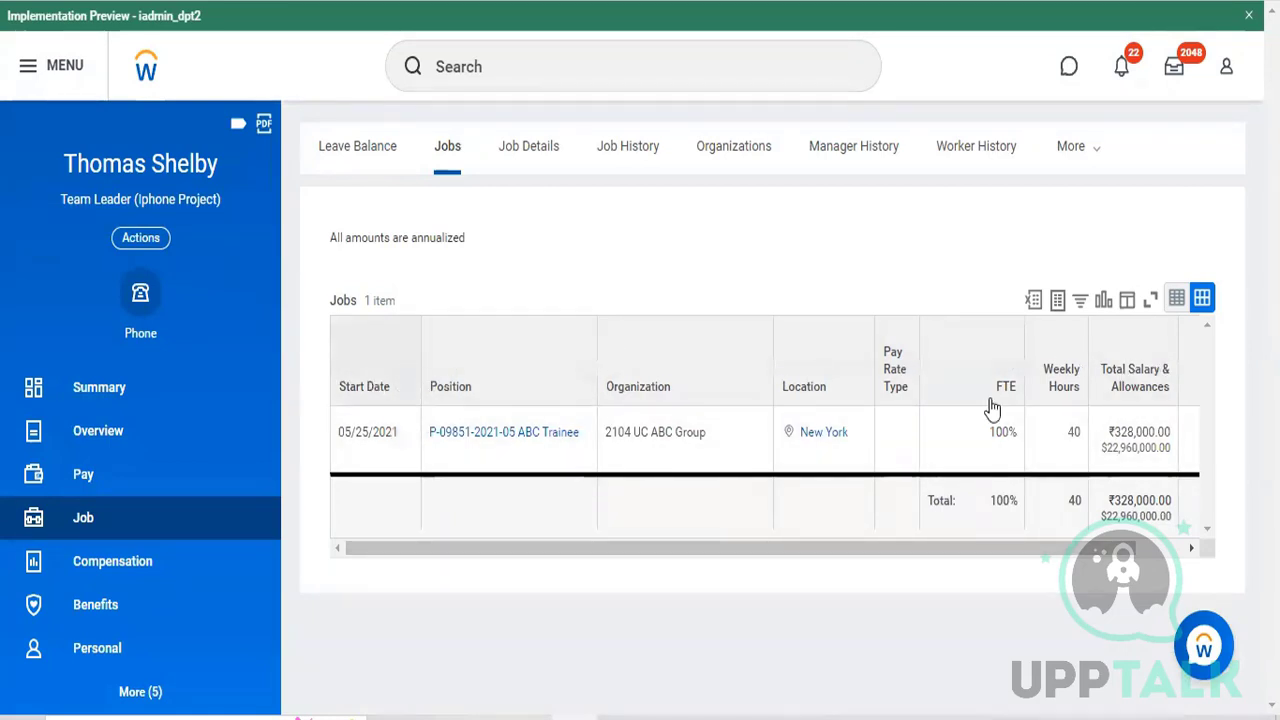
Highlight the 05/25/2021 start date and the 100% FTE value, then go to Compensation.
triple_click(358, 432)
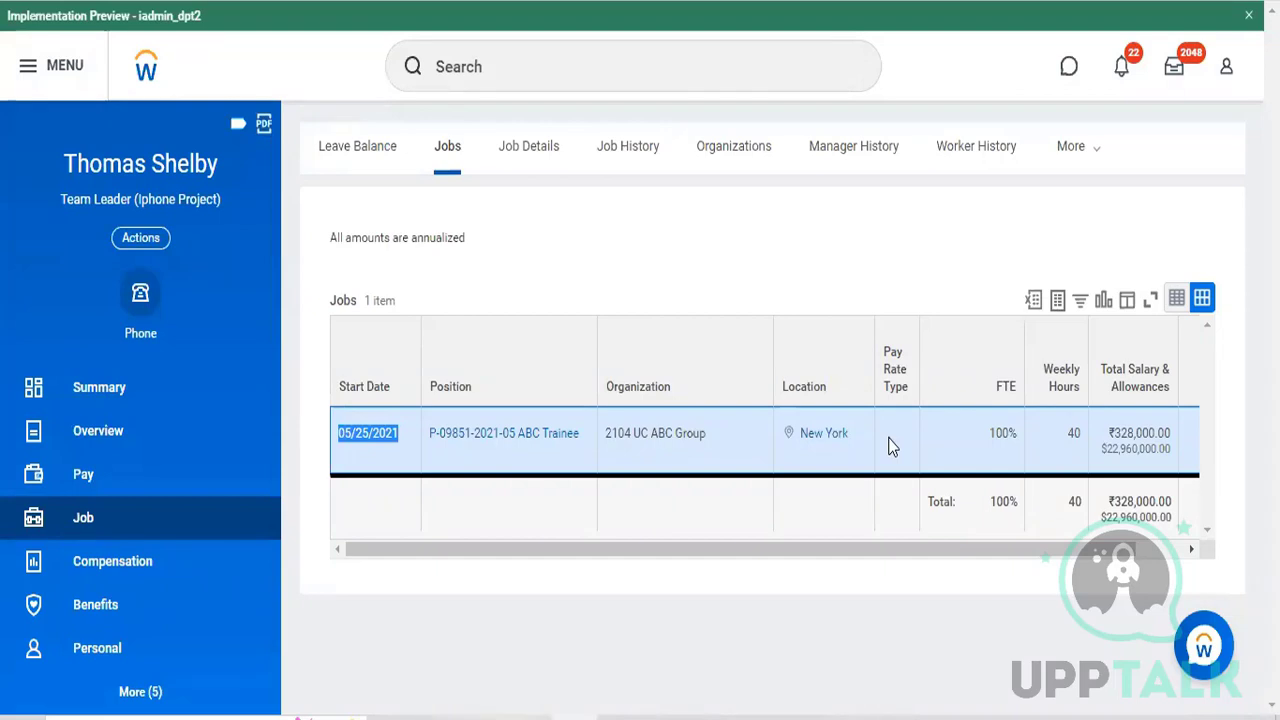
click(911, 465)
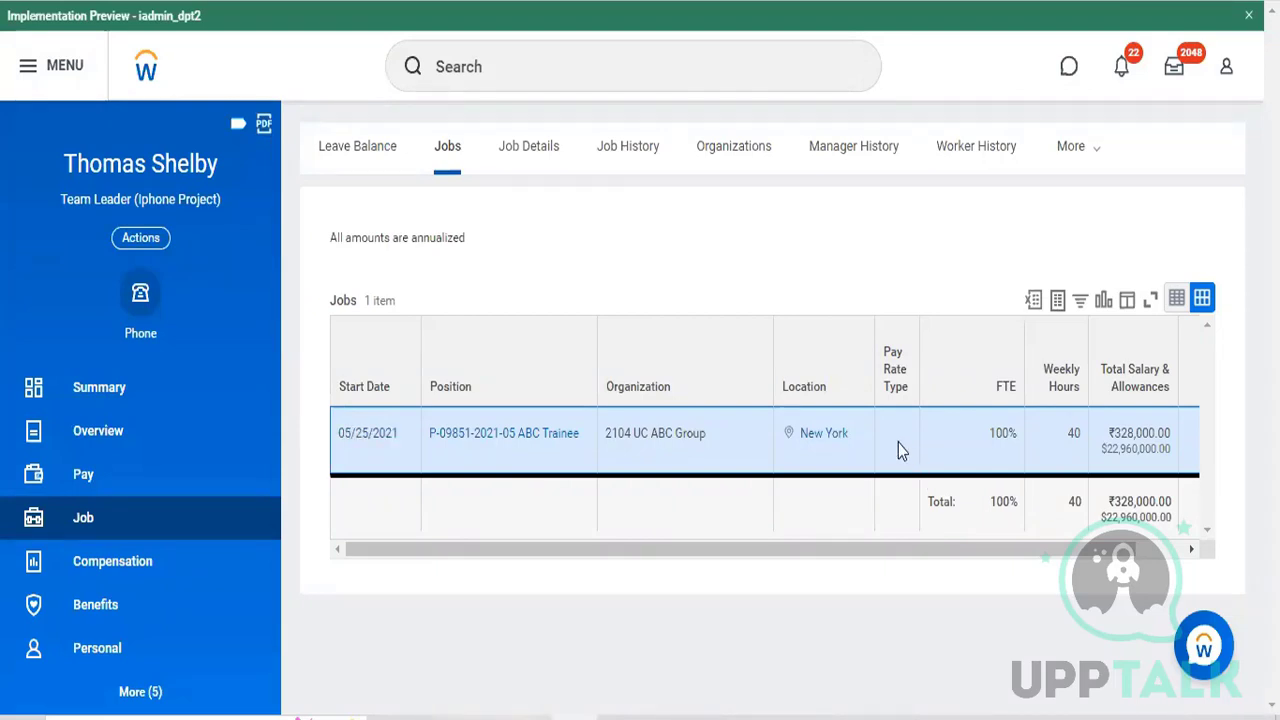
double_click(1010, 436)
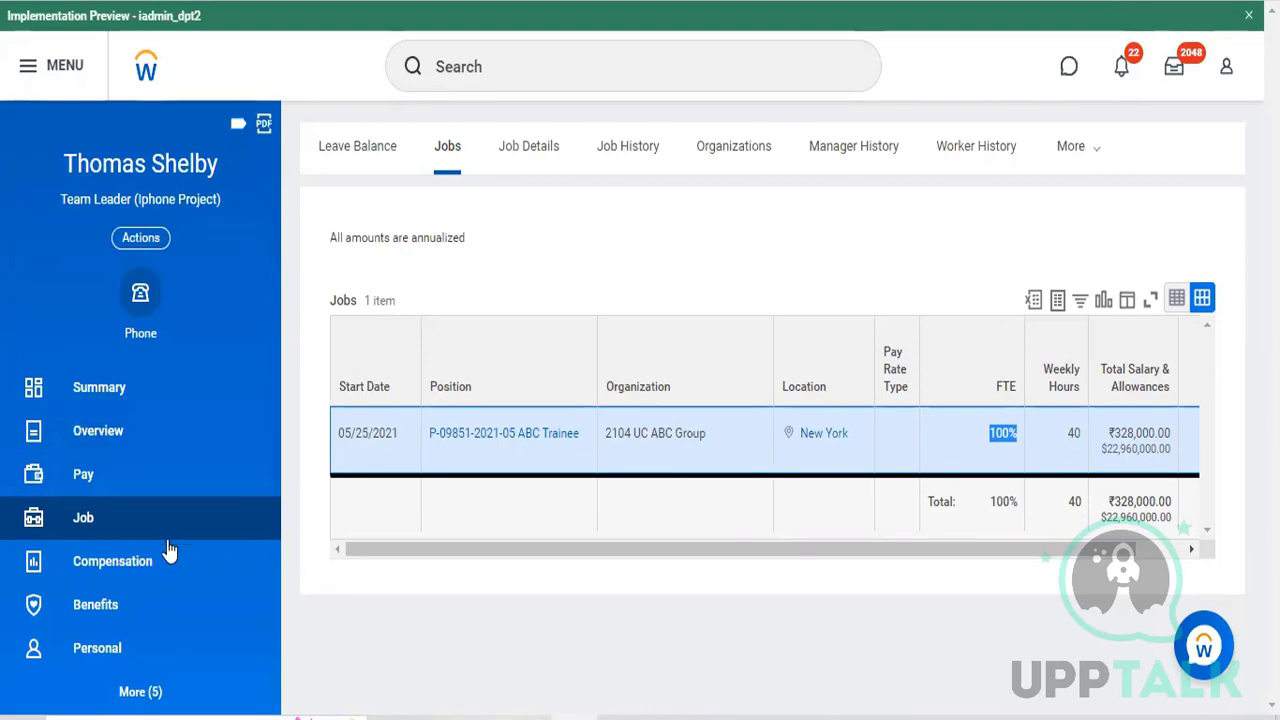
click(160, 574)
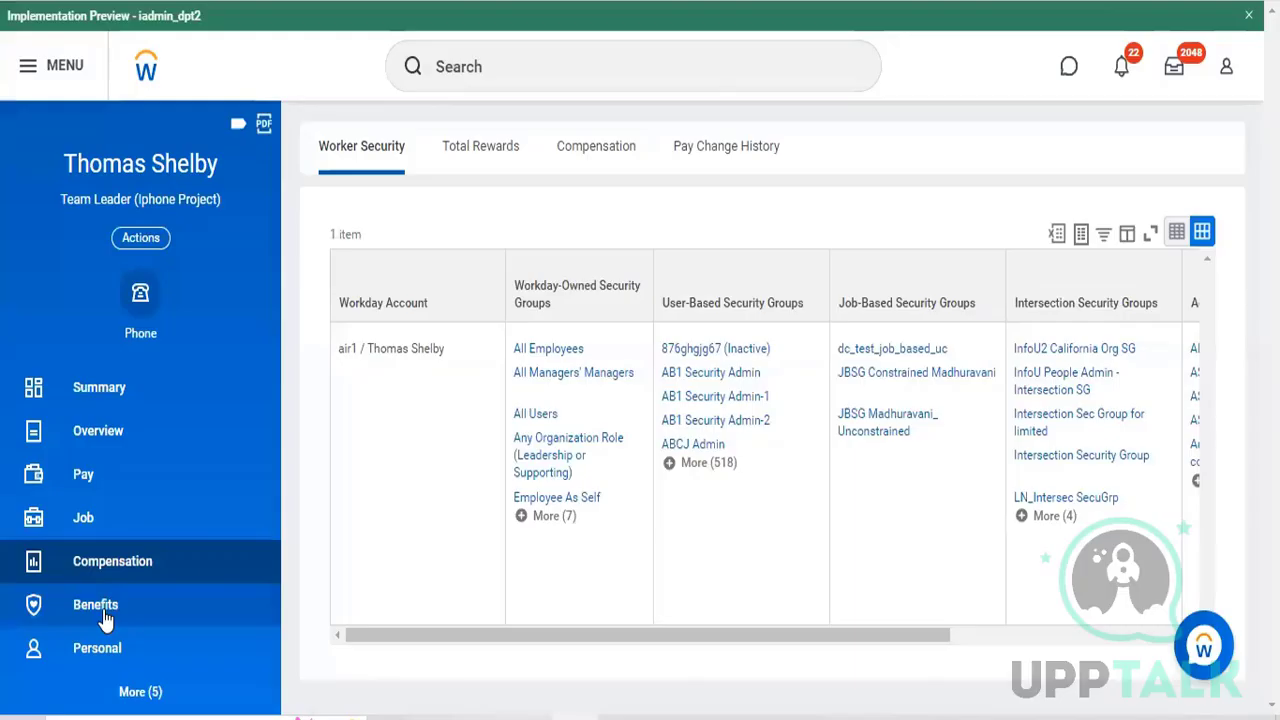
Open Benefits, highlight its 'none entered' line, and expand the sidebar's remaining sections.
click(104, 618)
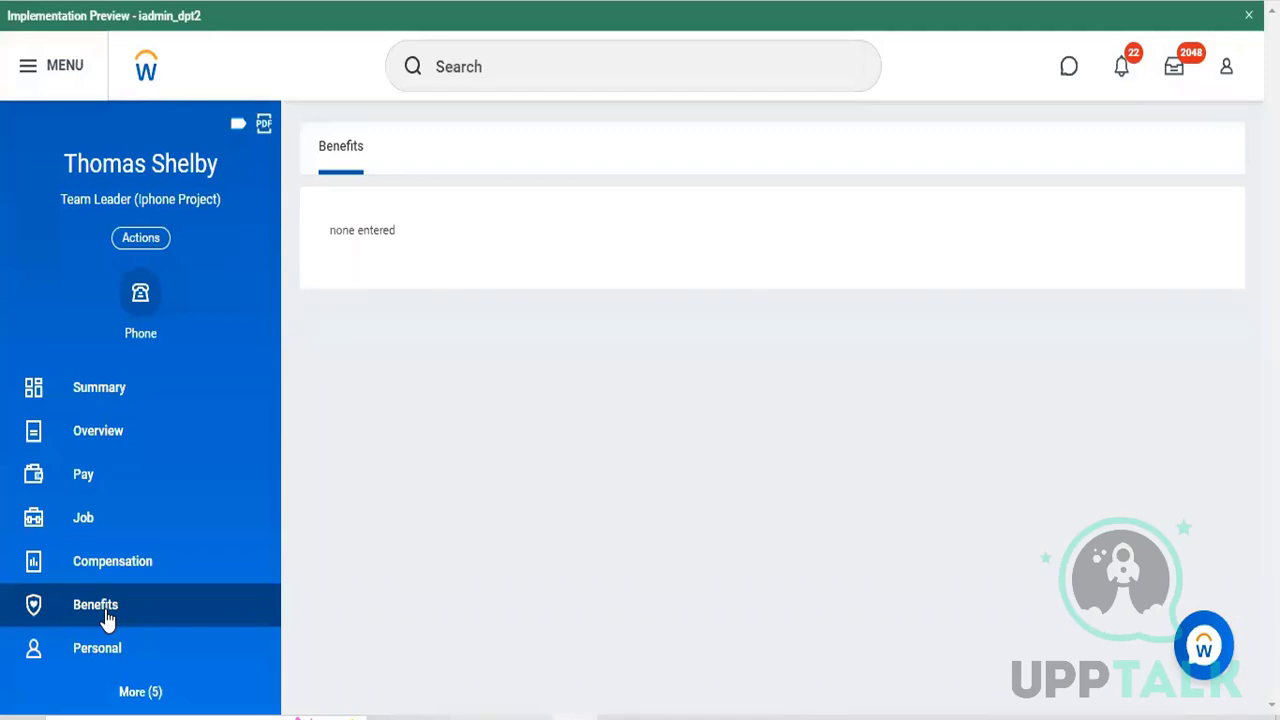
double_click(356, 228)
triple_click(358, 228)
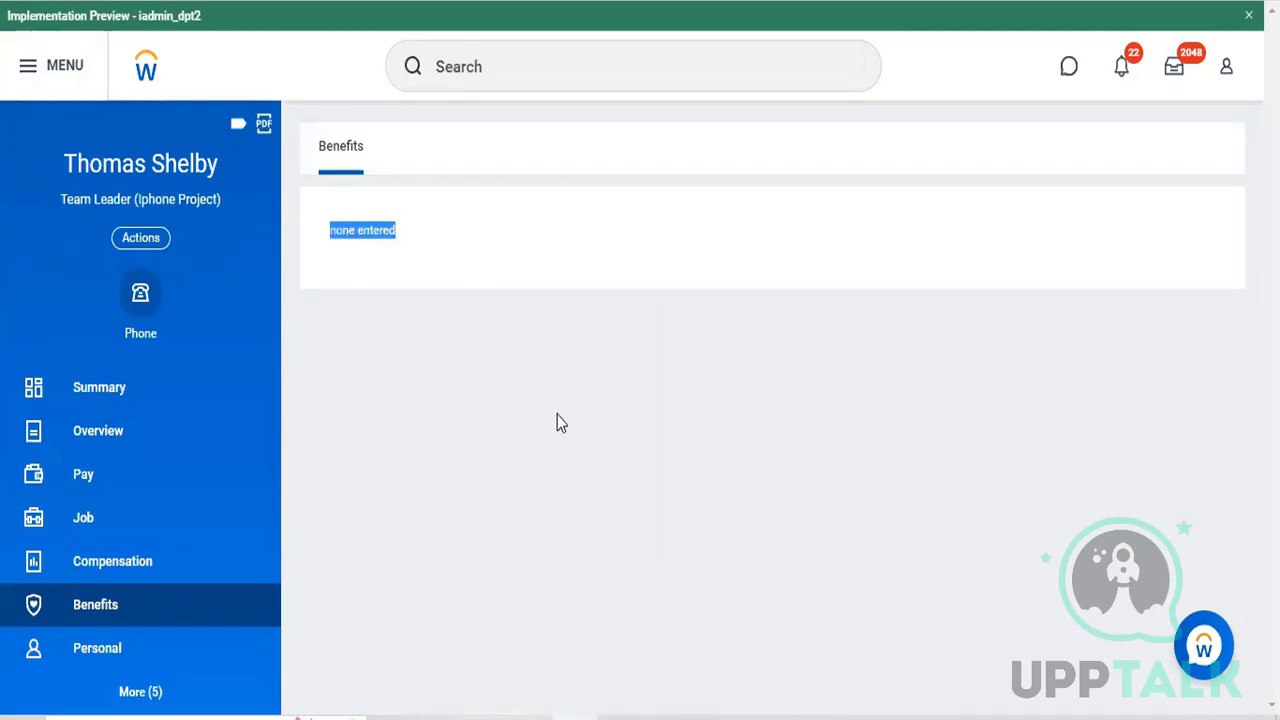
click(157, 692)
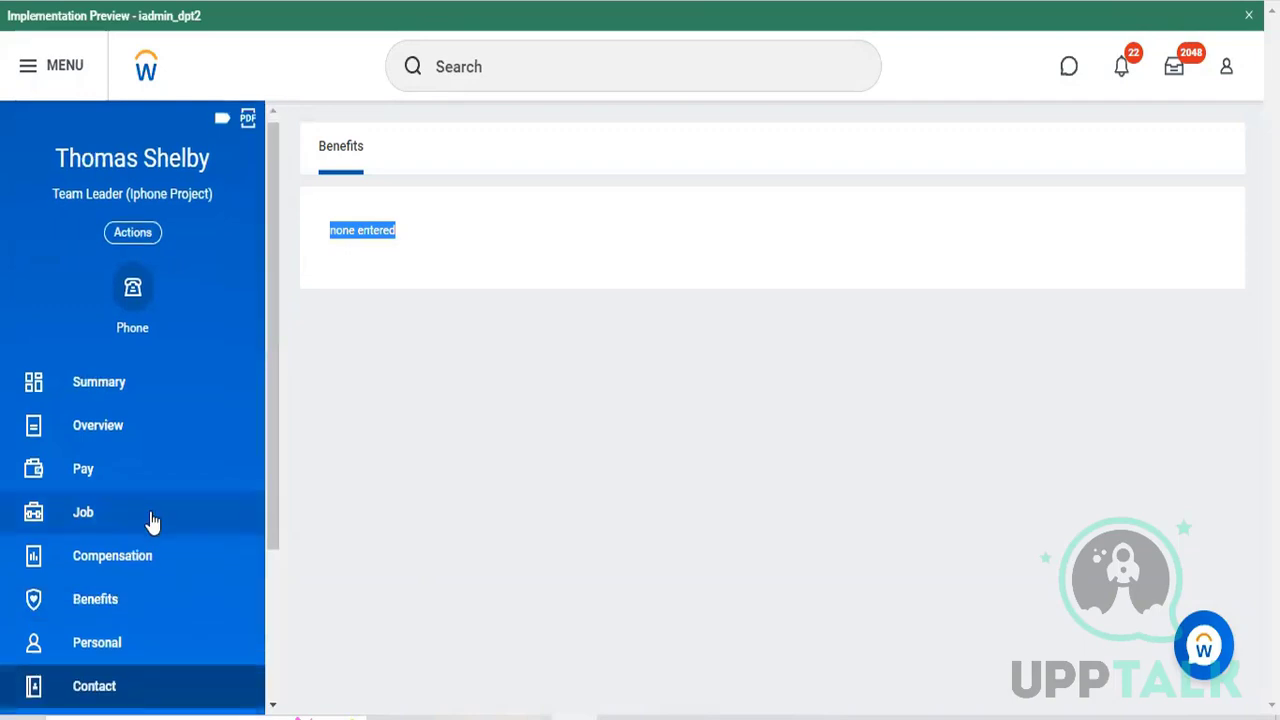
scroll(152, 520, down, 3)
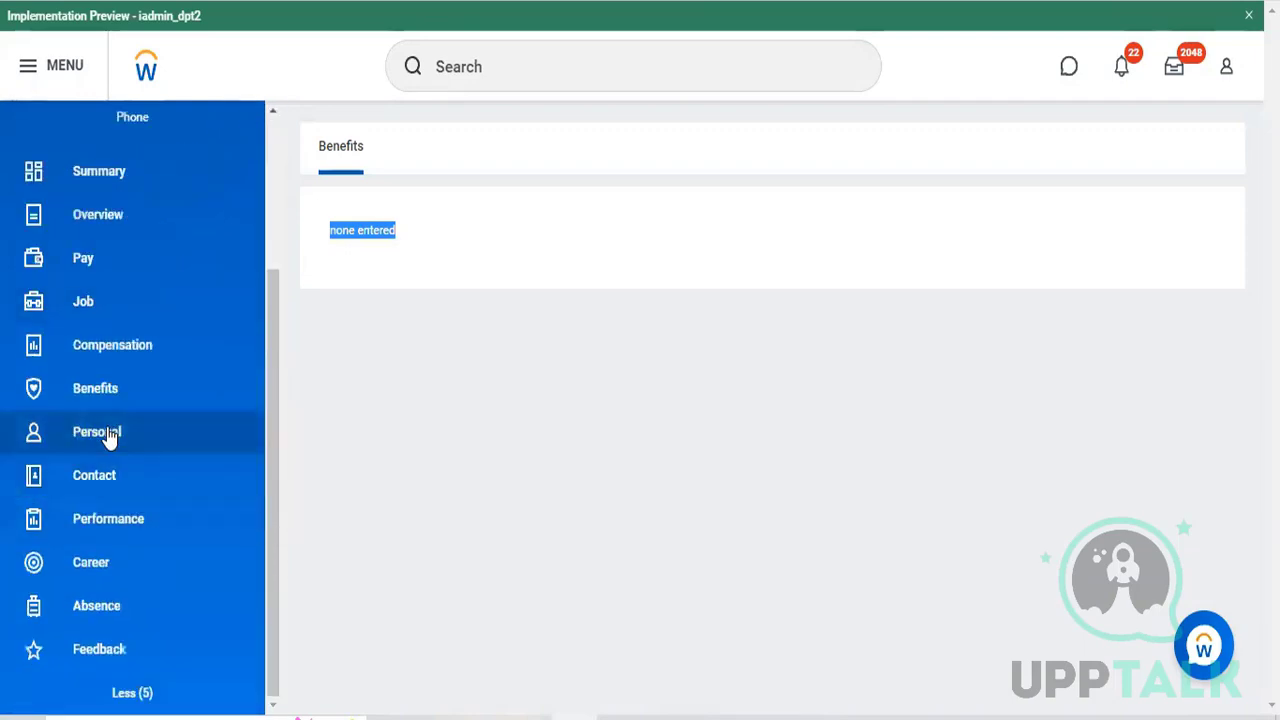
Review the Personal details and the empty Vaccinations record, then open Contact.
click(107, 435)
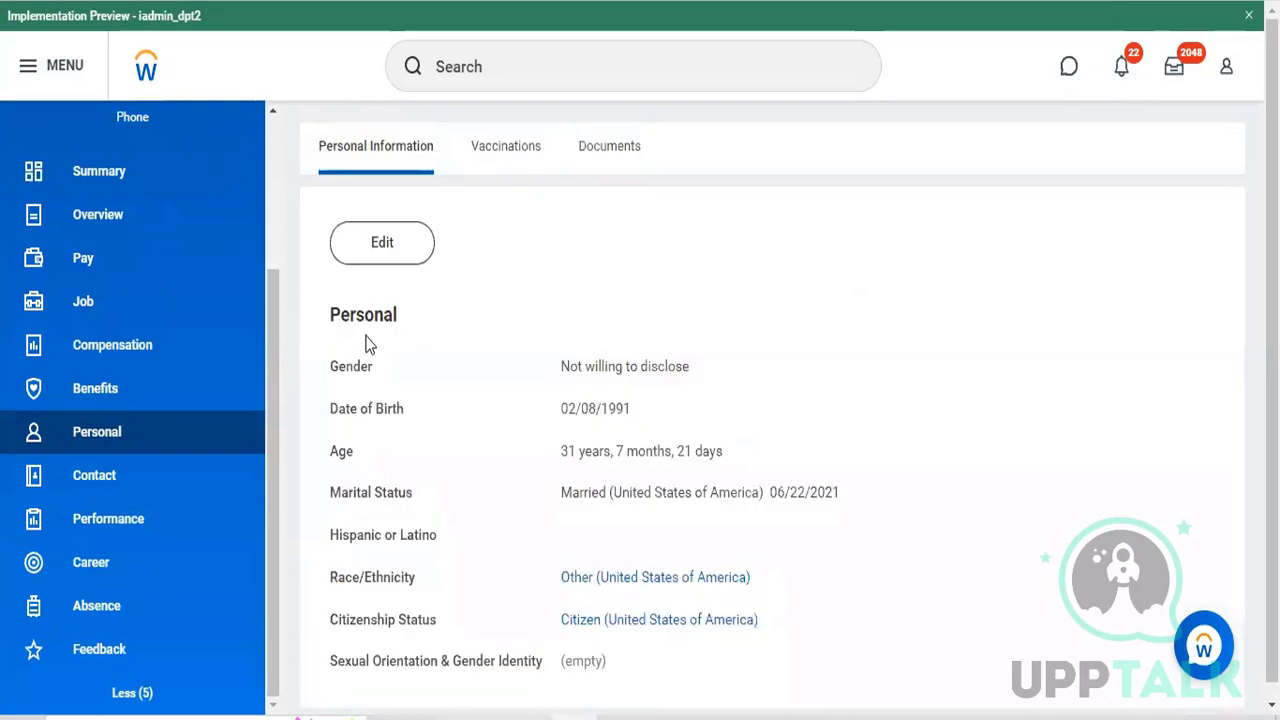
drag(339, 367, 713, 666)
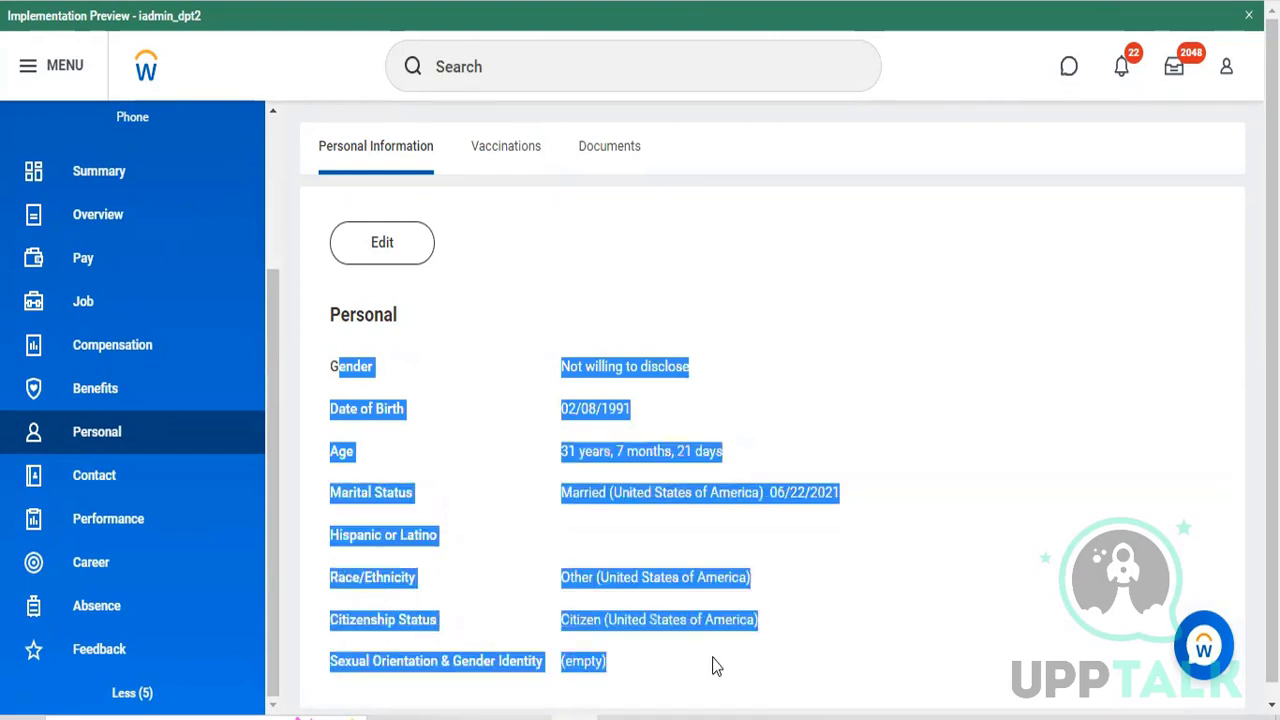
click(718, 236)
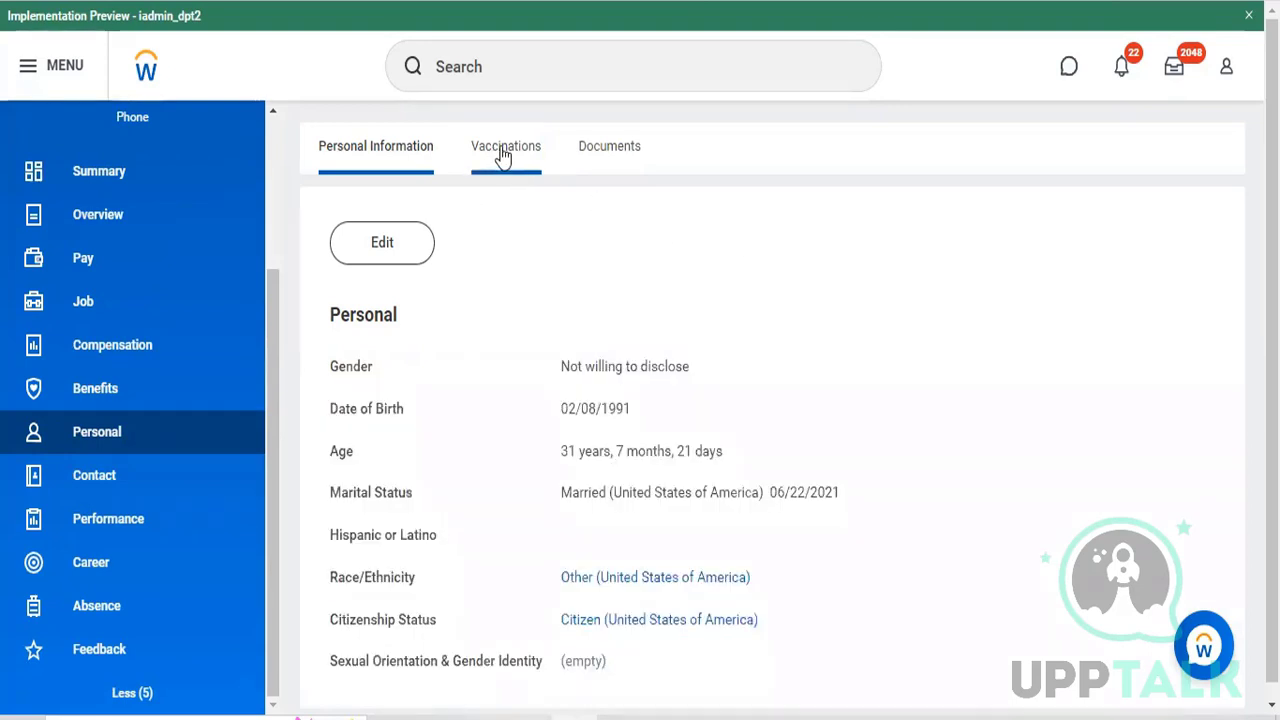
click(503, 150)
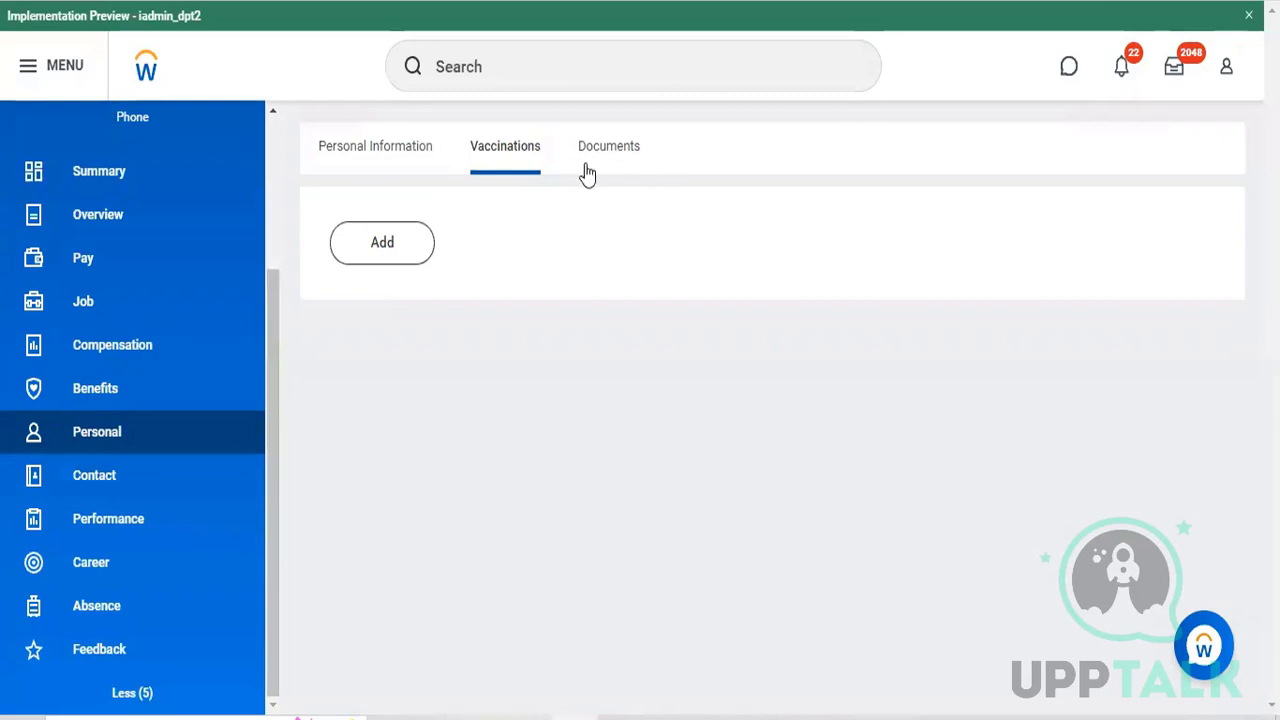
click(135, 488)
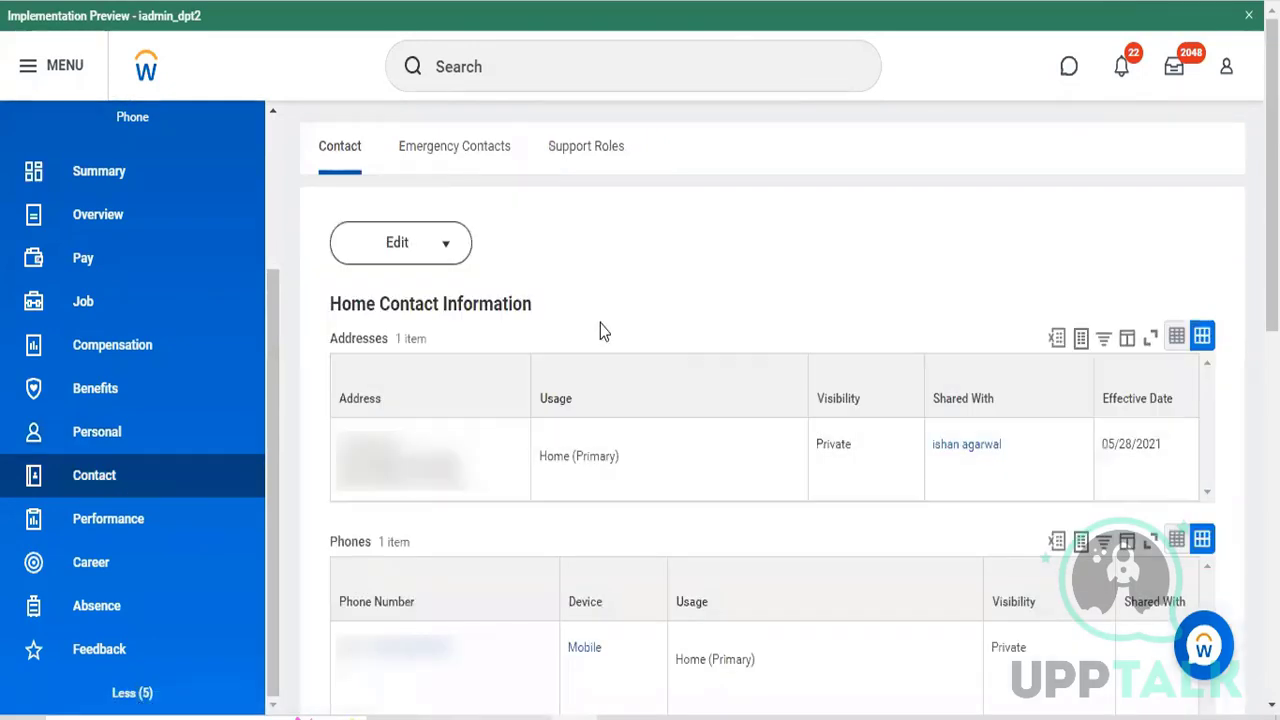
Scroll through the Home and Work Contact Information tables, then open Performance.
scroll(601, 325, down, 2)
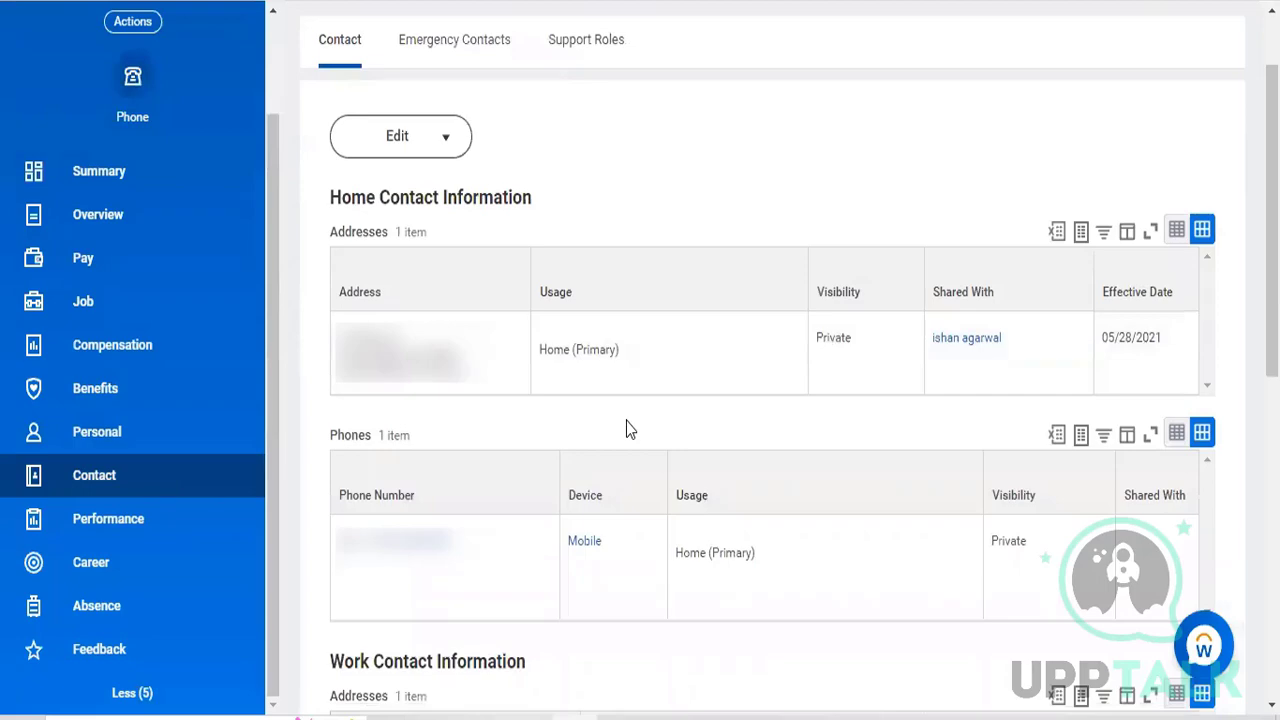
scroll(626, 425, down, 2)
scroll(626, 421, down, 6)
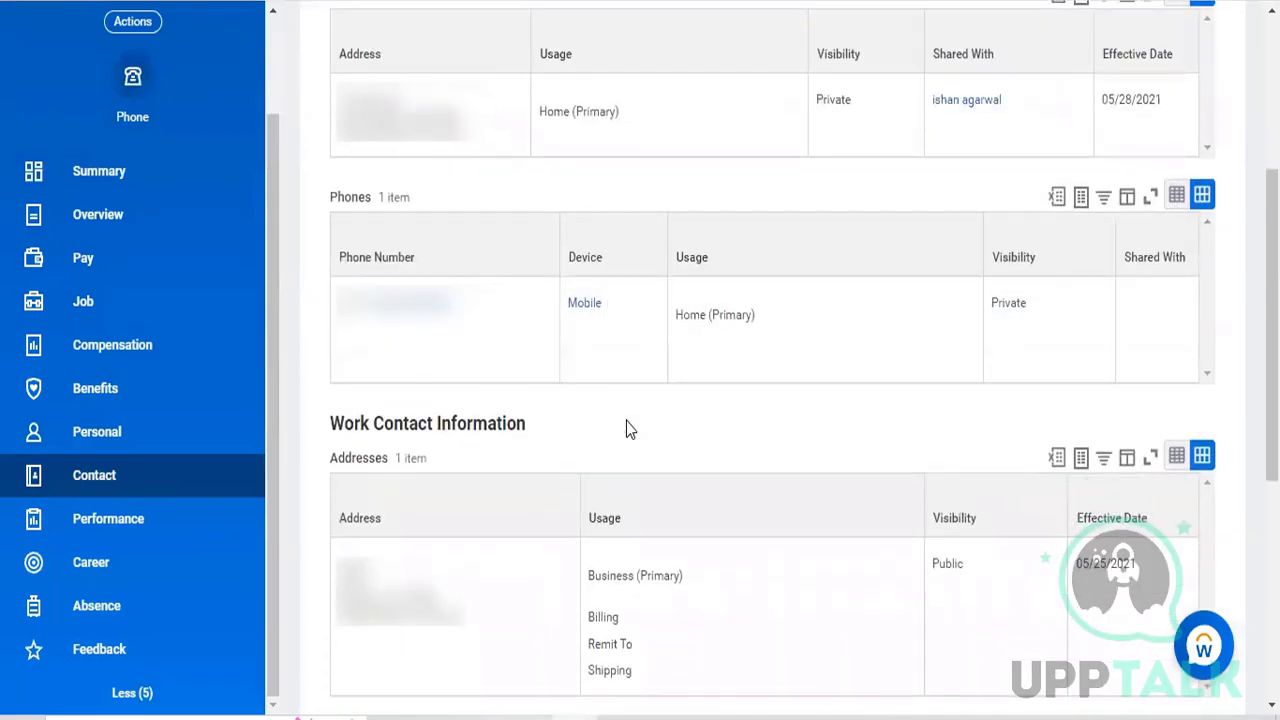
scroll(627, 420, down, 5)
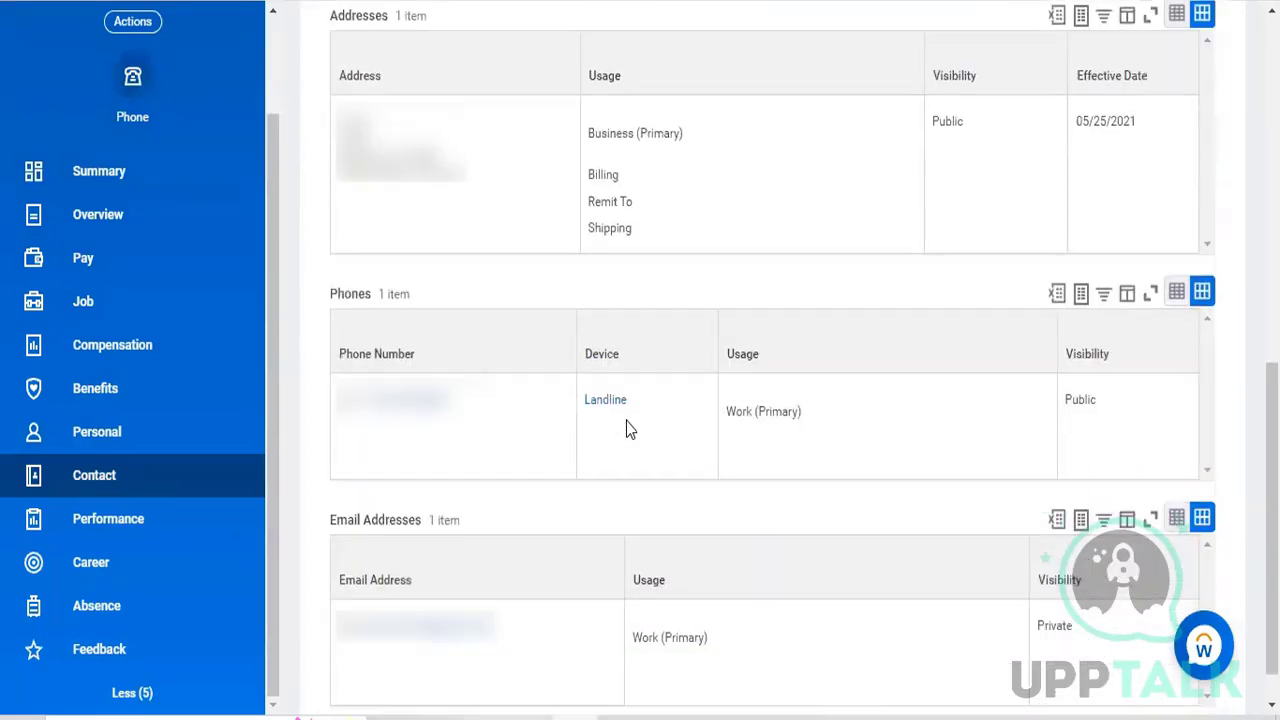
scroll(626, 428, up, 9)
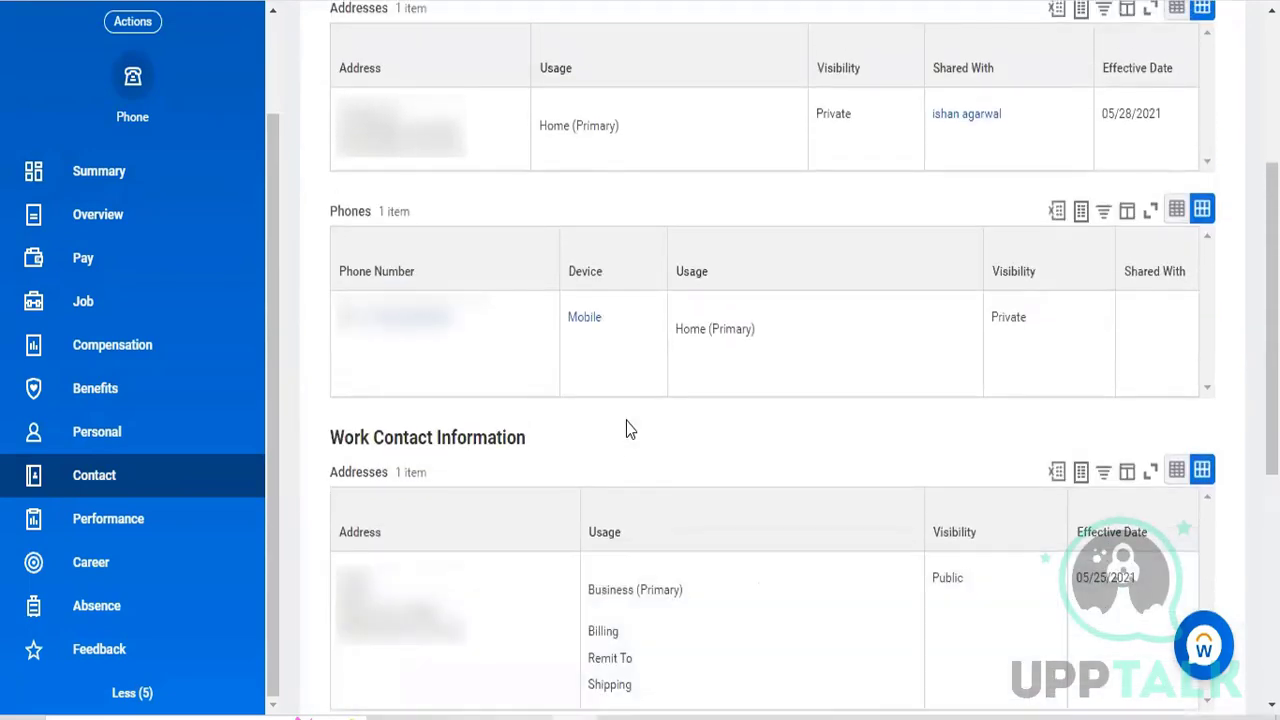
scroll(626, 428, up, 2)
mouse_move(615, 440)
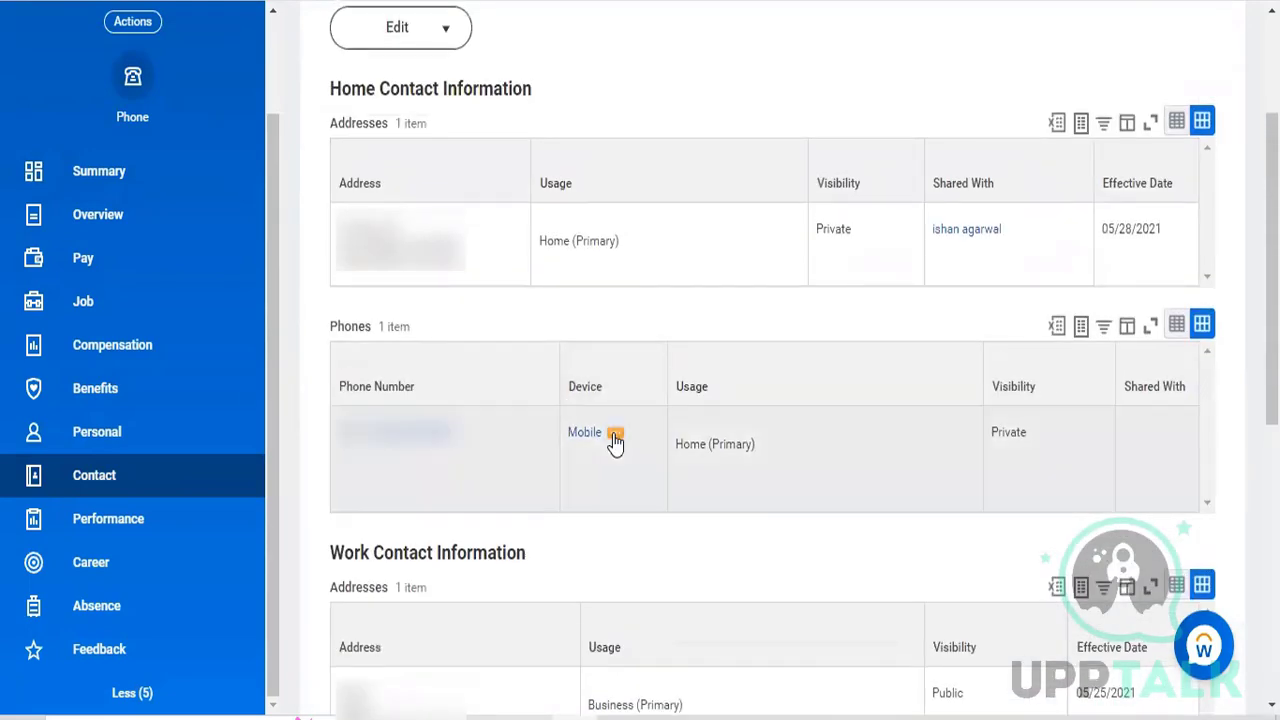
scroll(615, 441, down, 6)
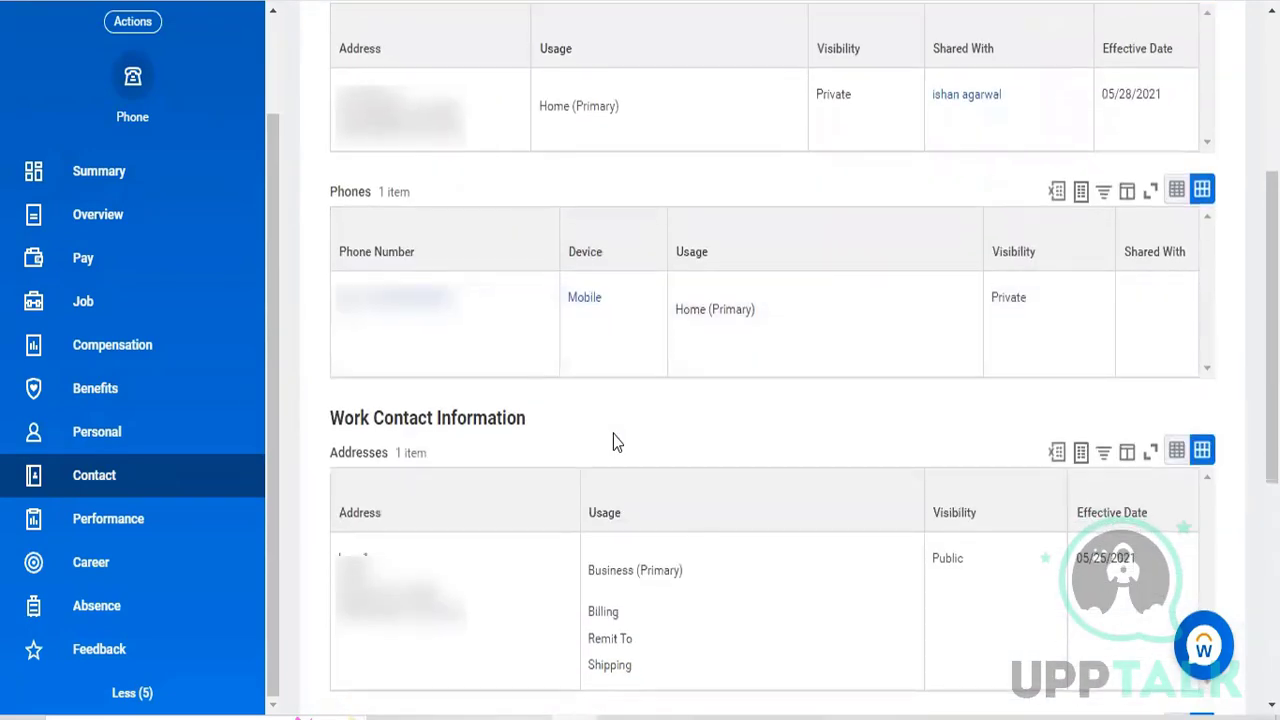
scroll(614, 434, down, 5)
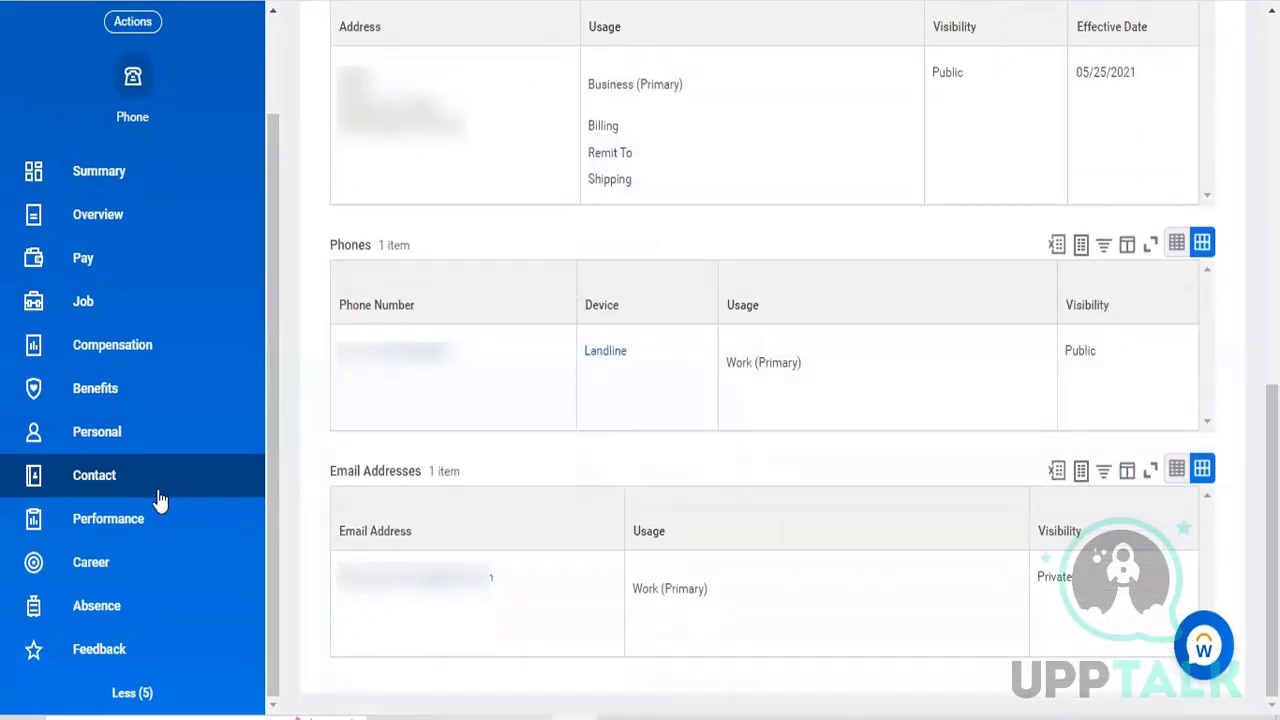
click(130, 545)
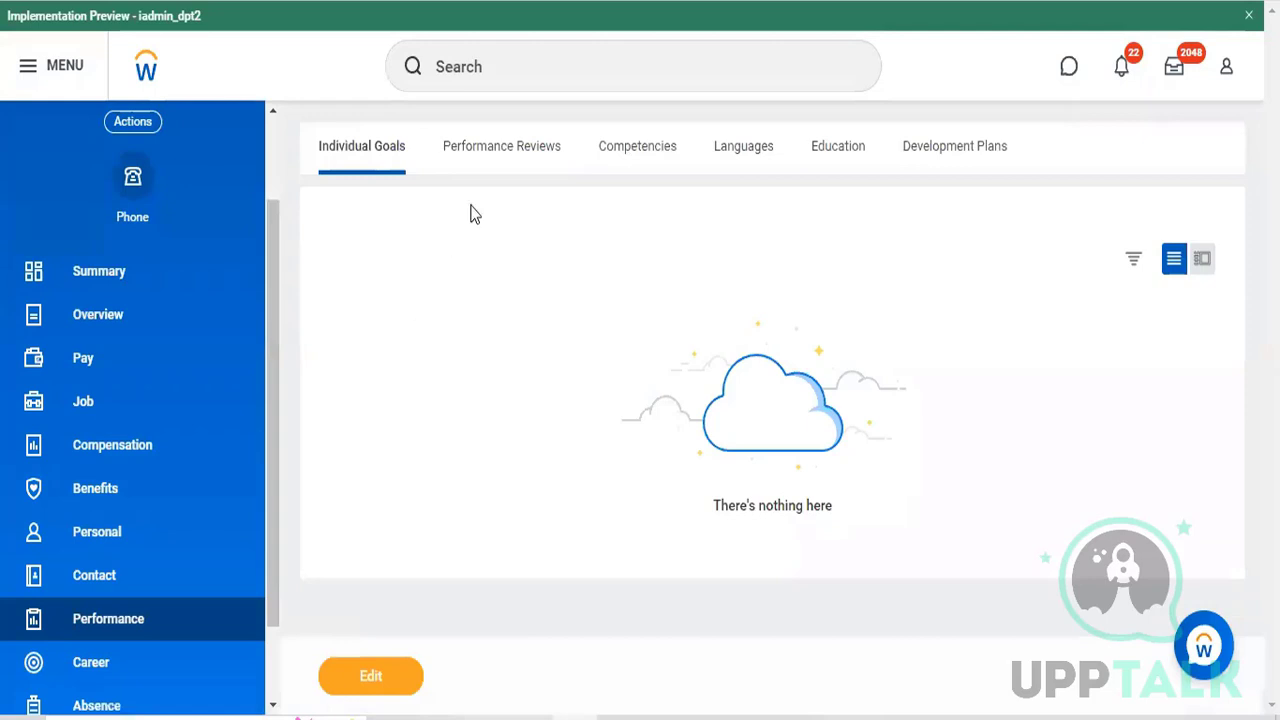
Check the empty Performance Reviews and Competencies tabs, then search for and open another worker's profile.
click(480, 152)
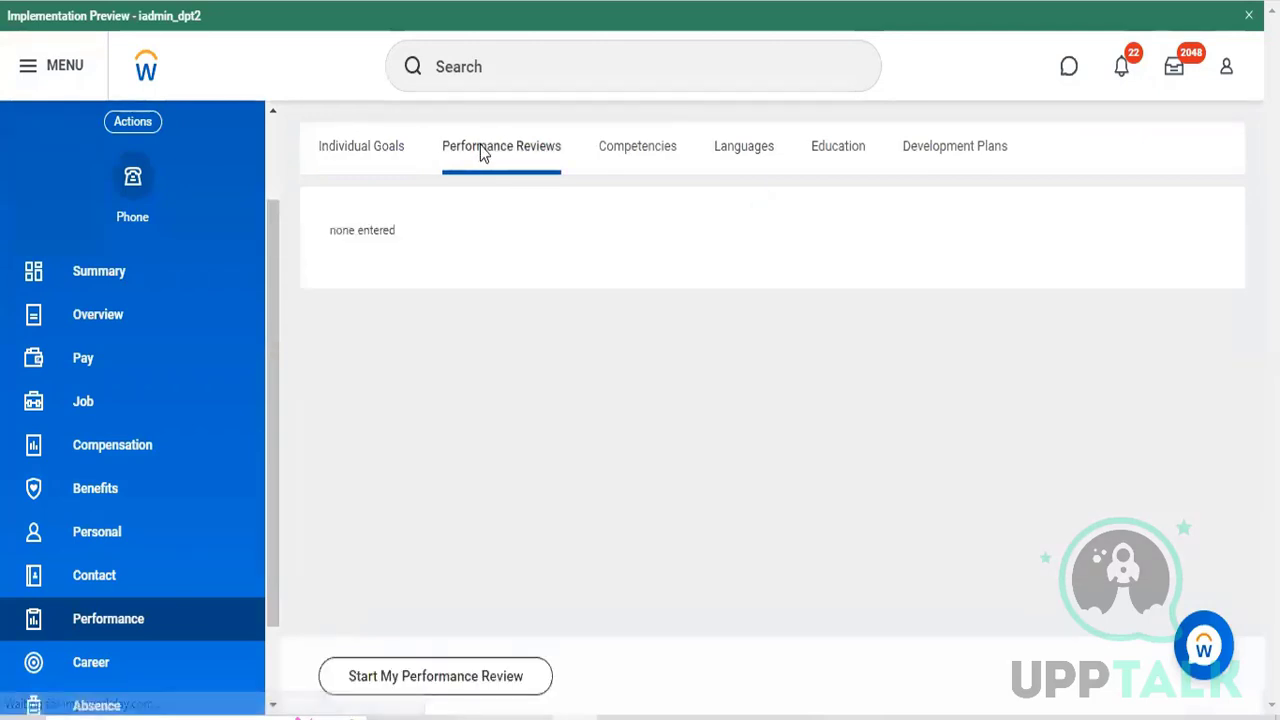
click(655, 150)
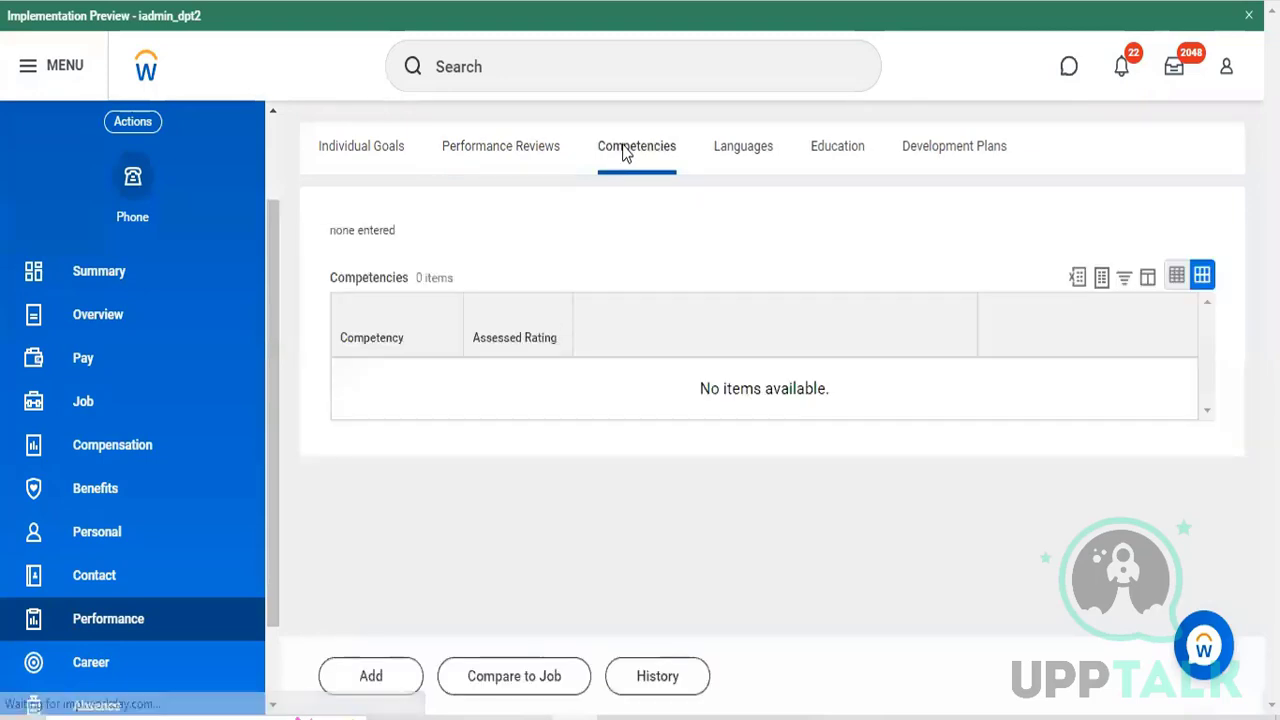
click(465, 72)
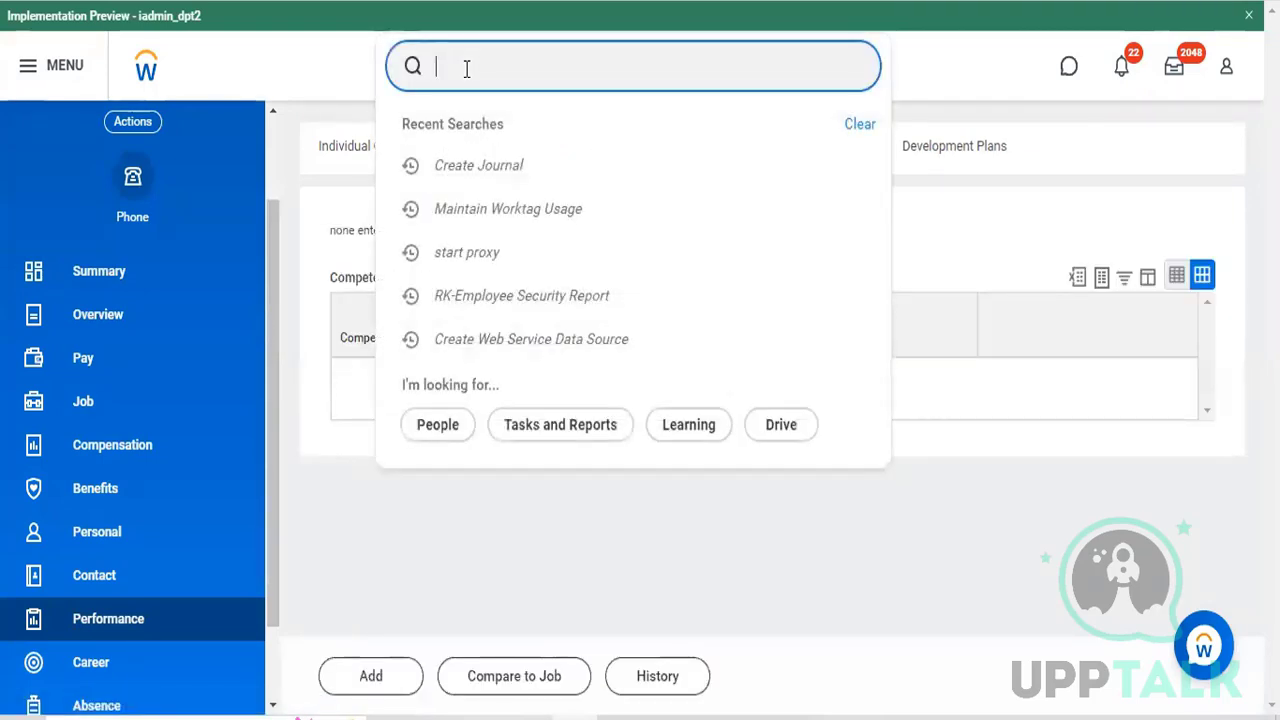
text(Alex)
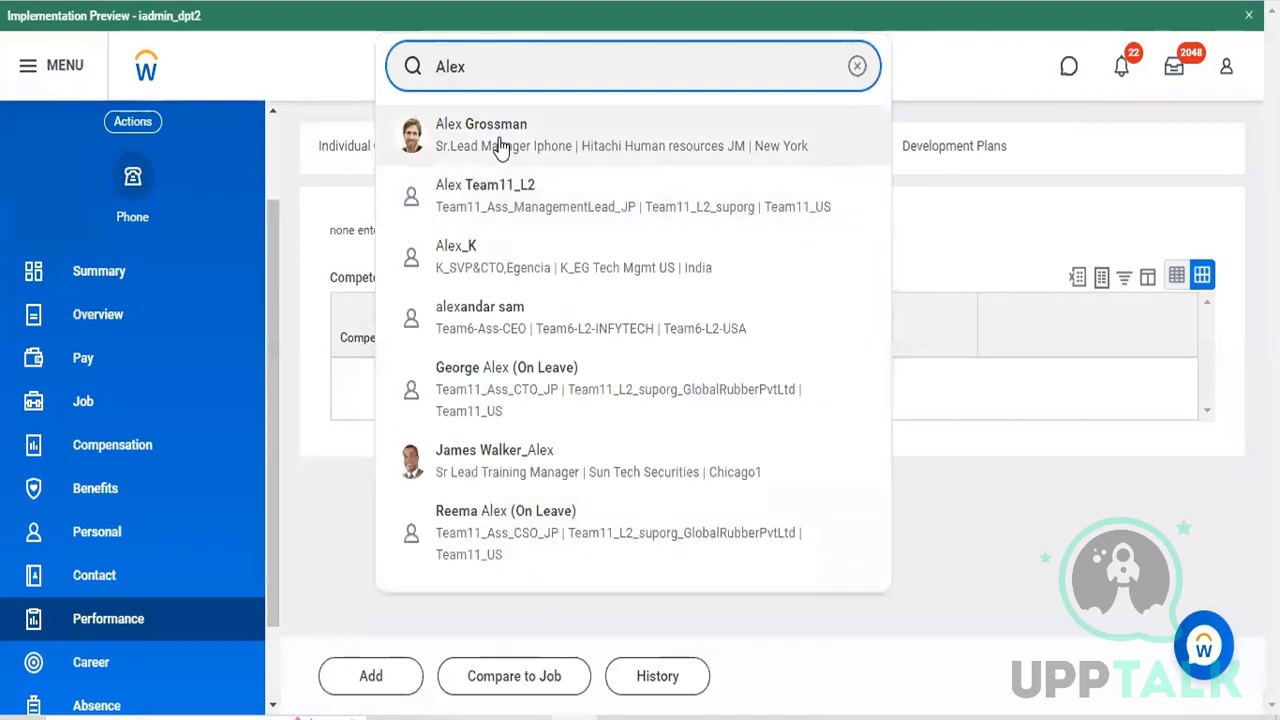
click(500, 147)
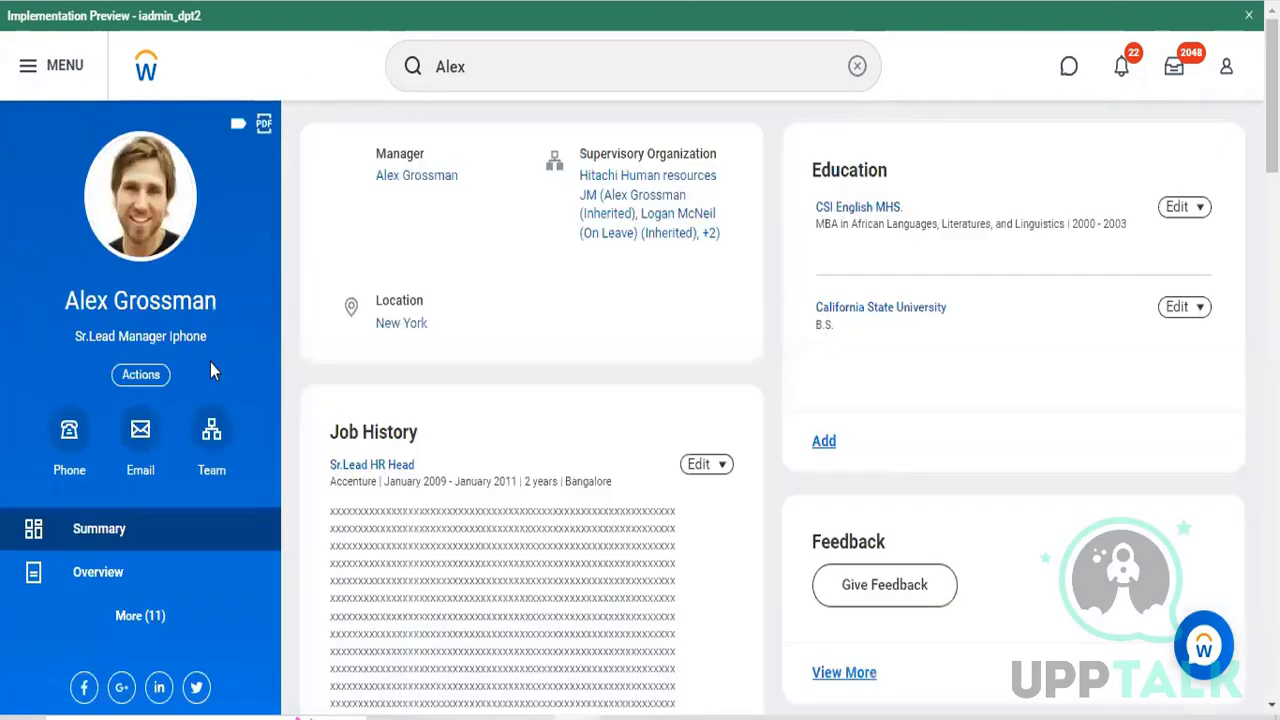
Open Performance from More (11) and show the 2012, 2013 and 2014 appraisals under Performance Reviews.
click(154, 617)
scroll(112, 485, down, 5)
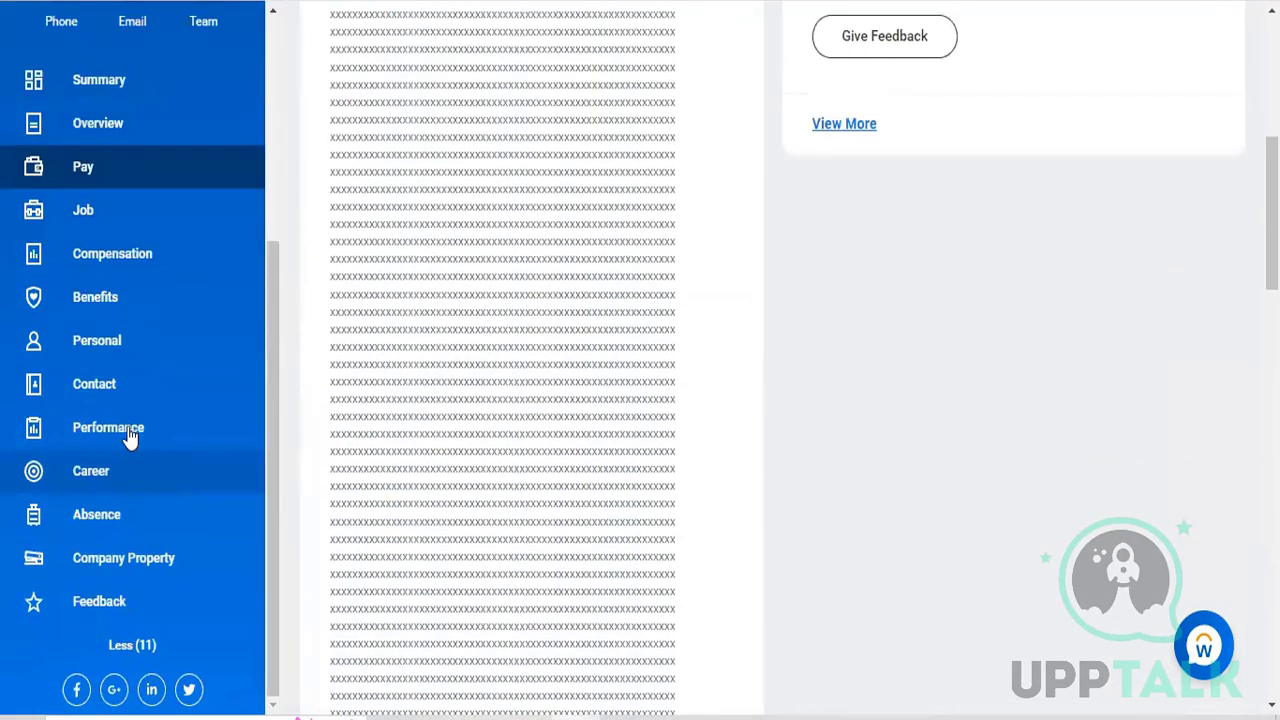
click(126, 435)
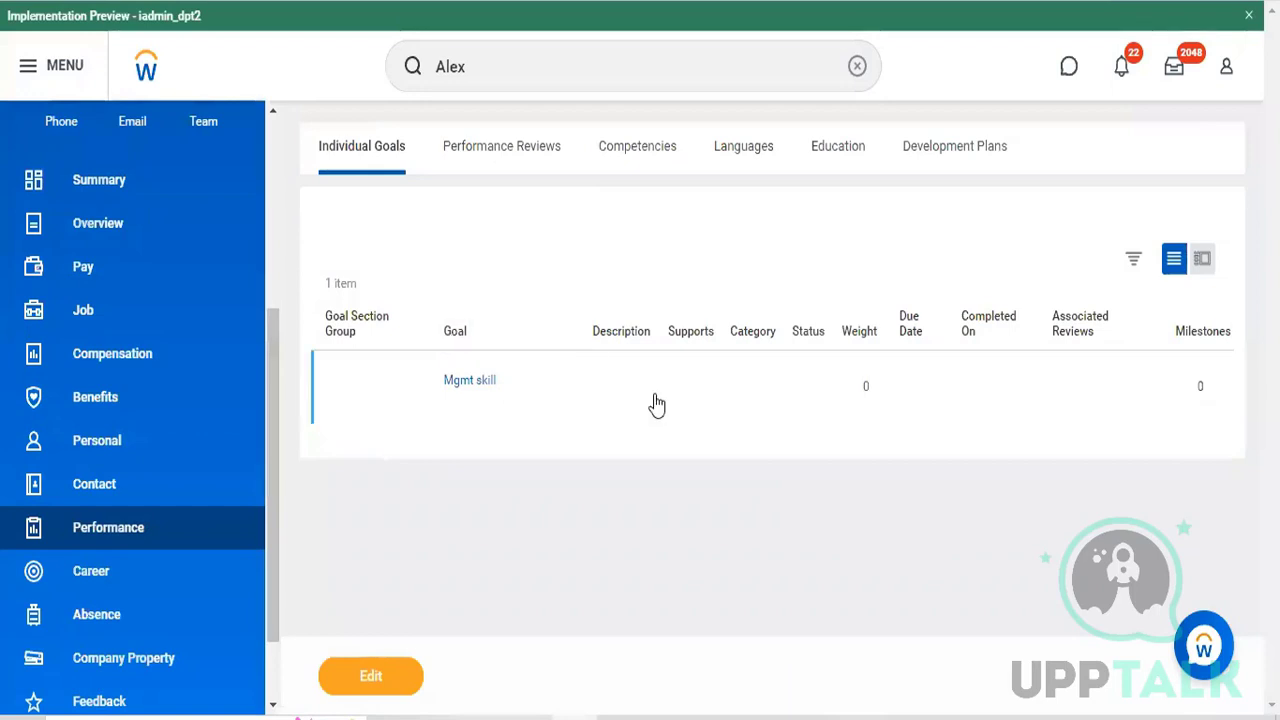
click(516, 152)
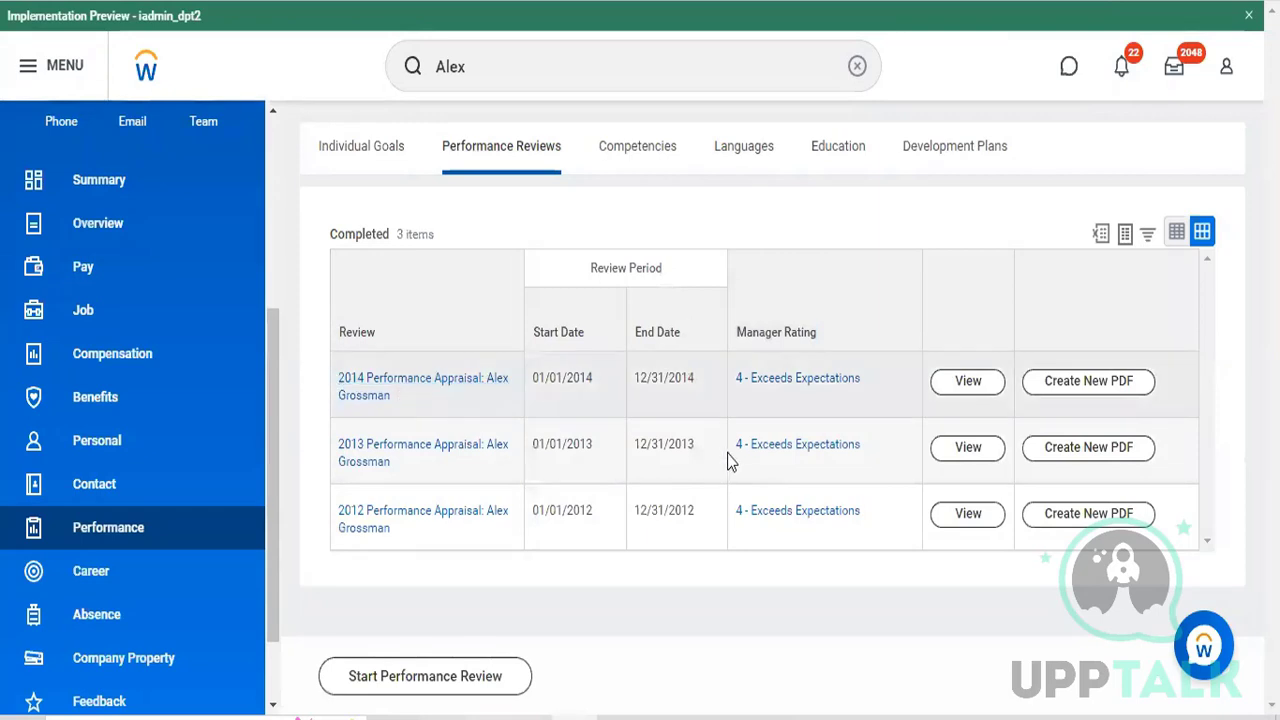
Open the printable 2014 Performance Appraisal and scroll through its sections and acknowledgements.
click(976, 386)
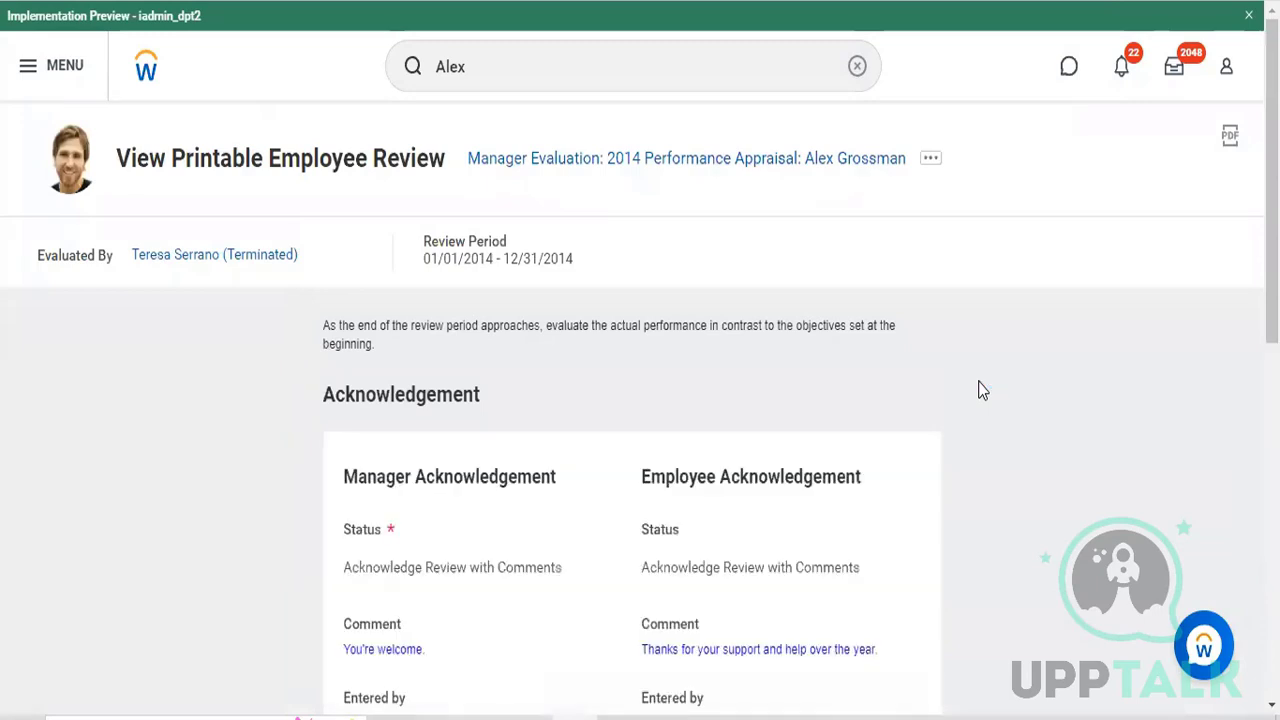
scroll(952, 443, down, 3)
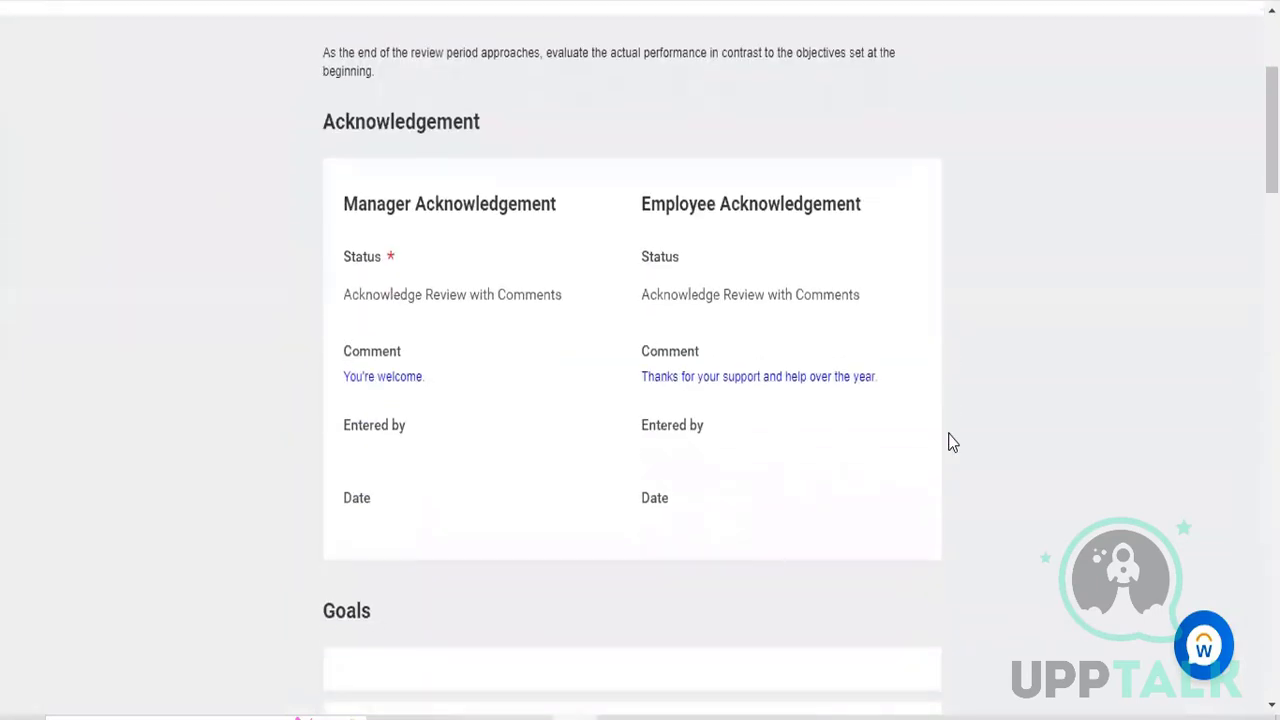
scroll(952, 443, down, 1)
scroll(952, 443, down, 3)
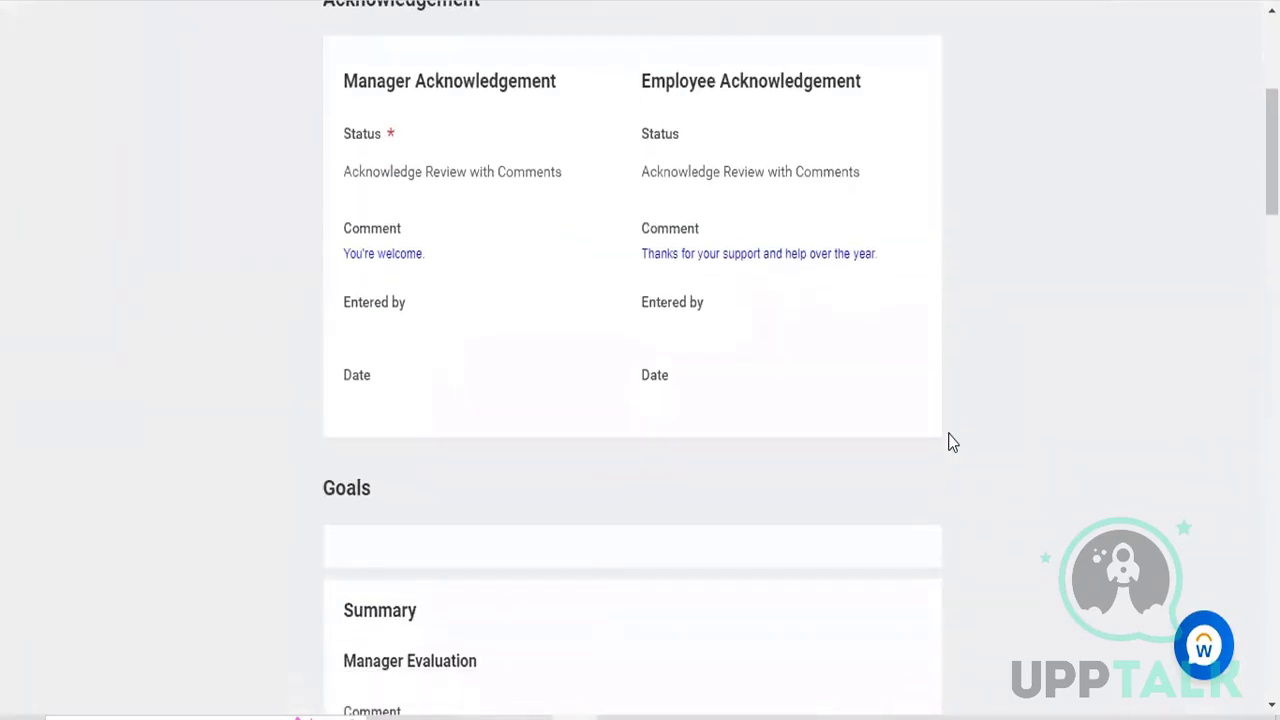
scroll(952, 443, down, 5)
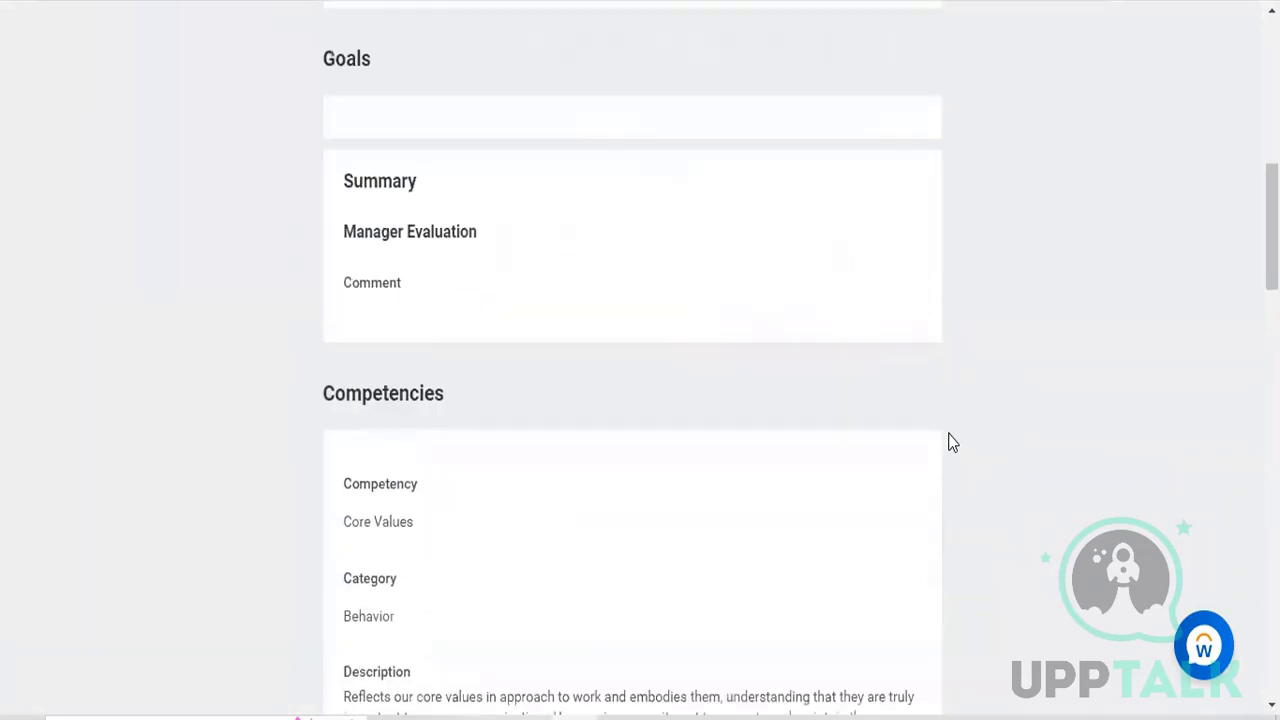
scroll(952, 443, up, 4)
scroll(952, 443, up, 7)
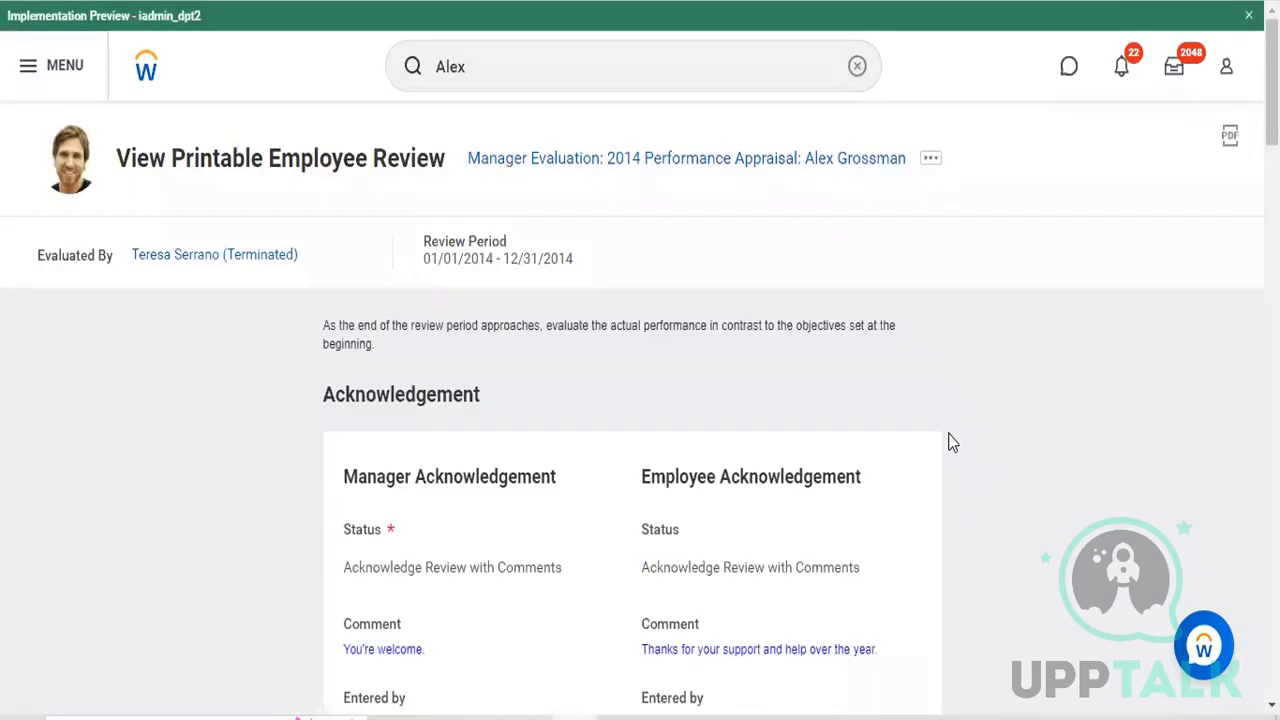
Generate a PDF of the 2014 review, confirm the Print Document notice, and check the Overall ratings.
click(1236, 142)
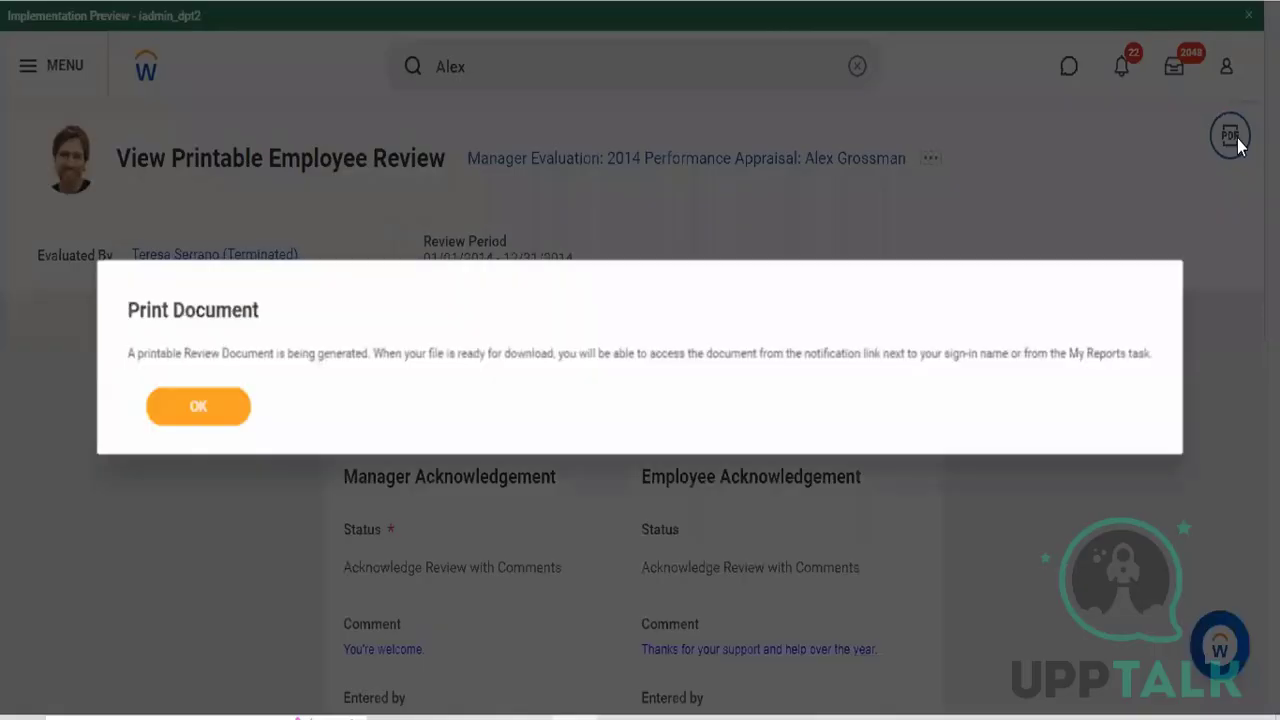
click(186, 409)
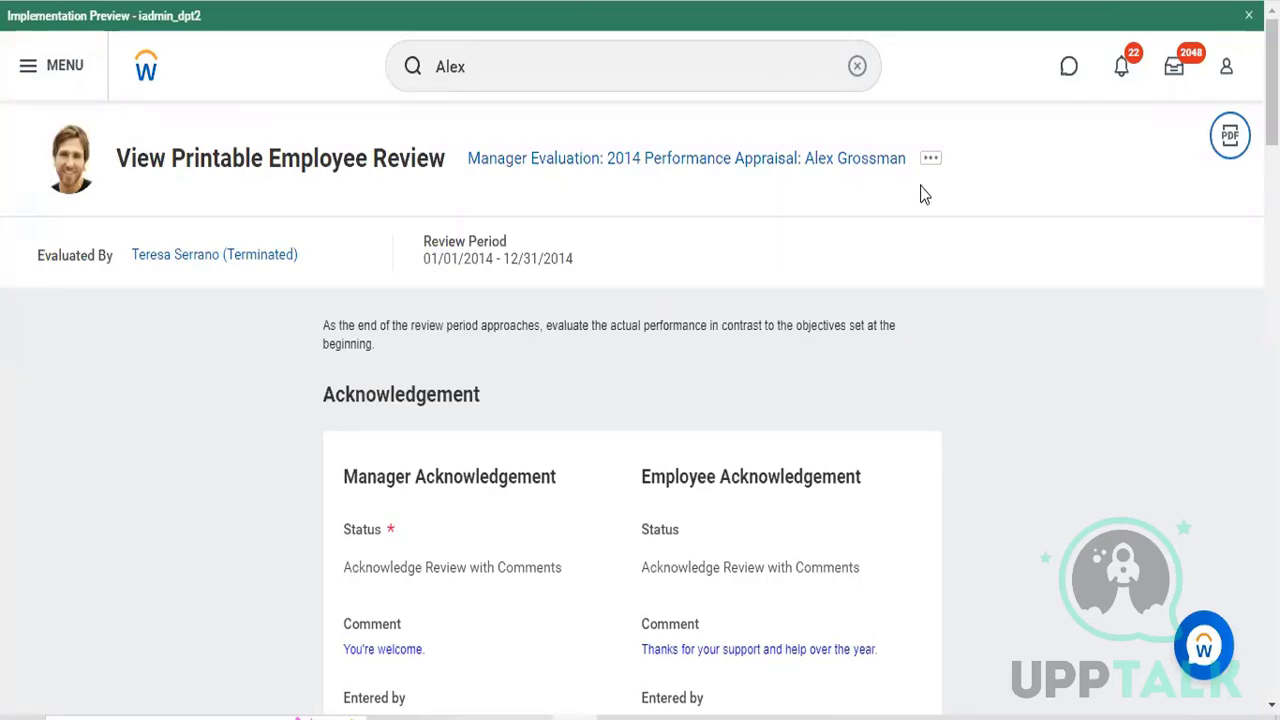
scroll(797, 286, down, 15)
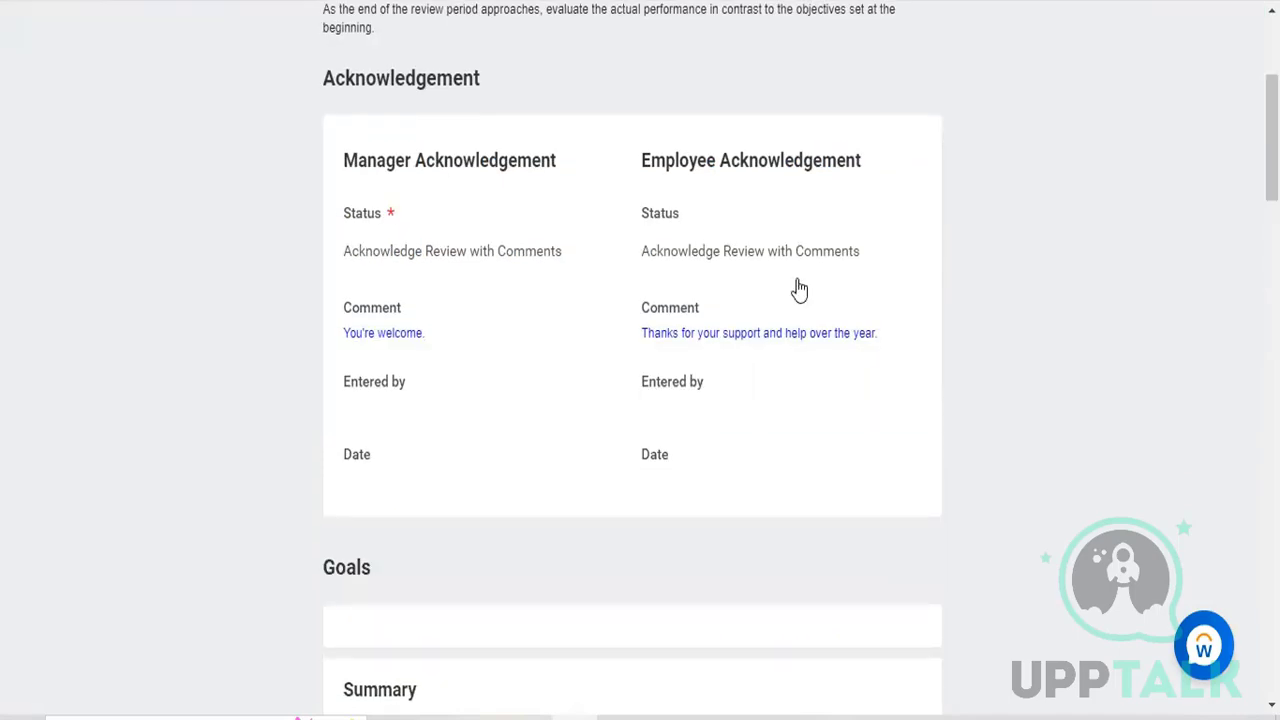
scroll(797, 286, down, 10)
scroll(799, 289, up, 20)
scroll(799, 289, up, 1)
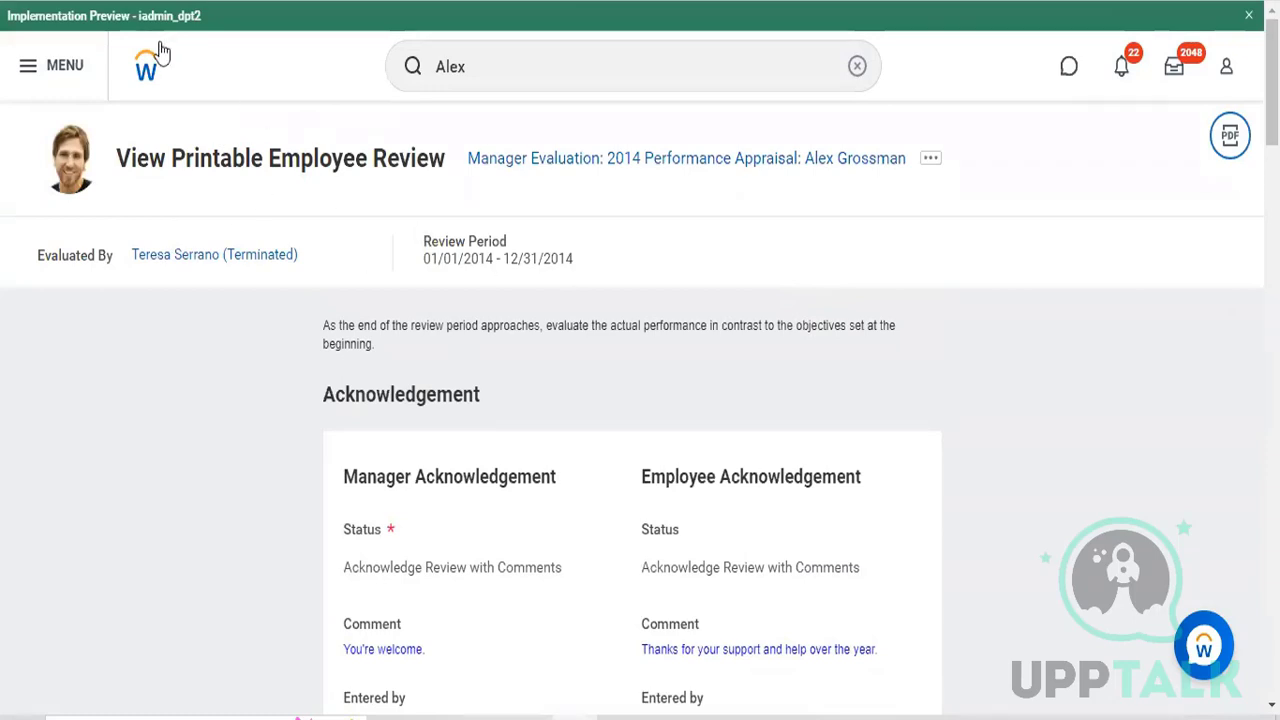
click(526, 88)
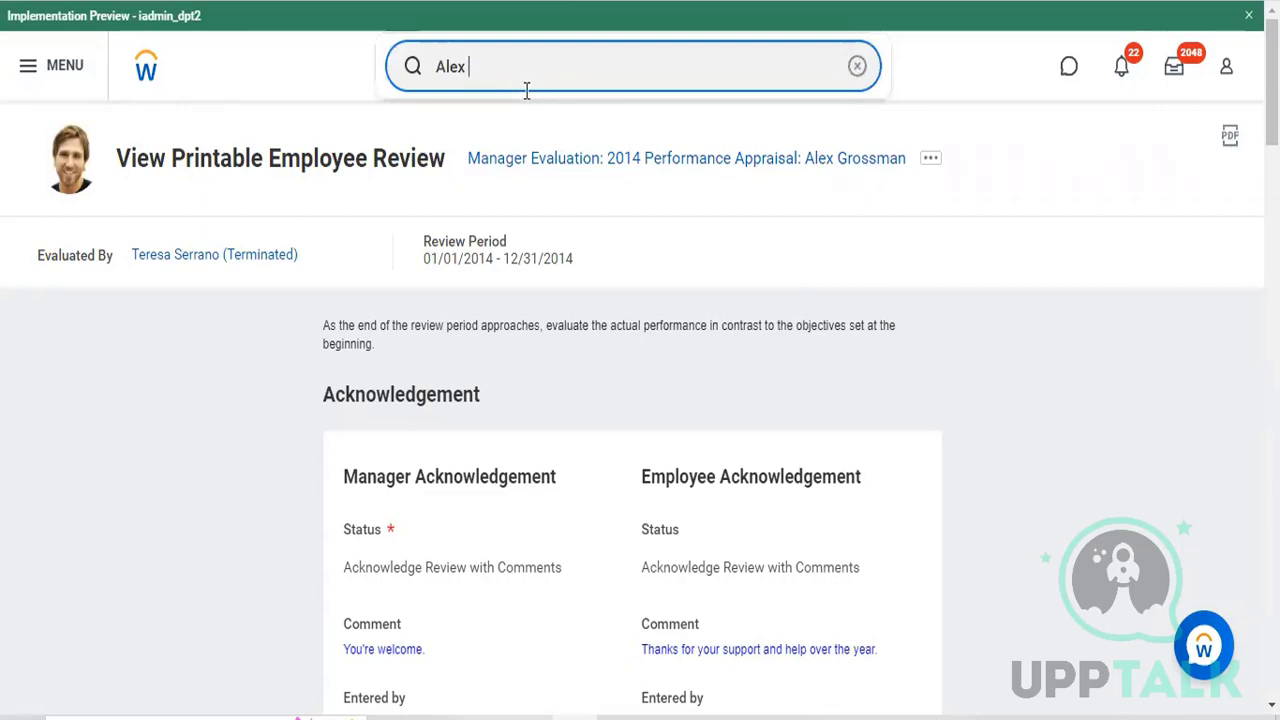
Reopen the worker from search results and open Performance via More (9) to see the Mgmt skill goal.
click(507, 130)
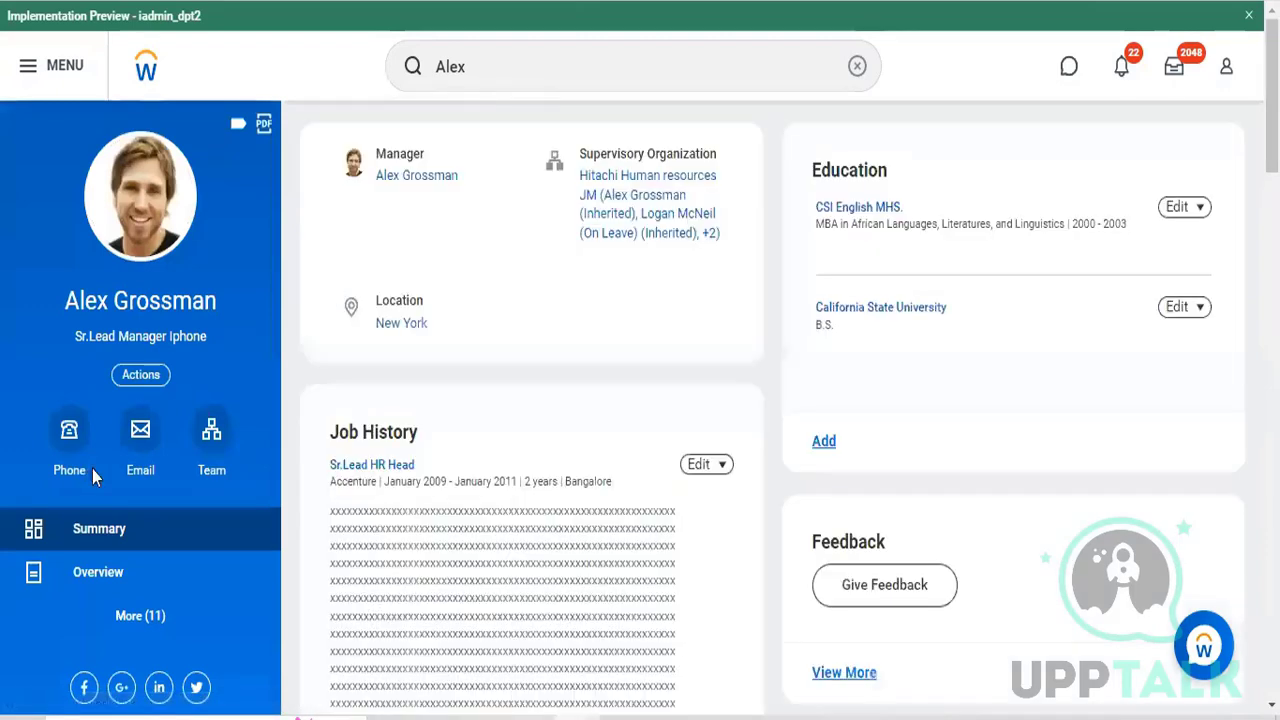
scroll(97, 497, down, 8)
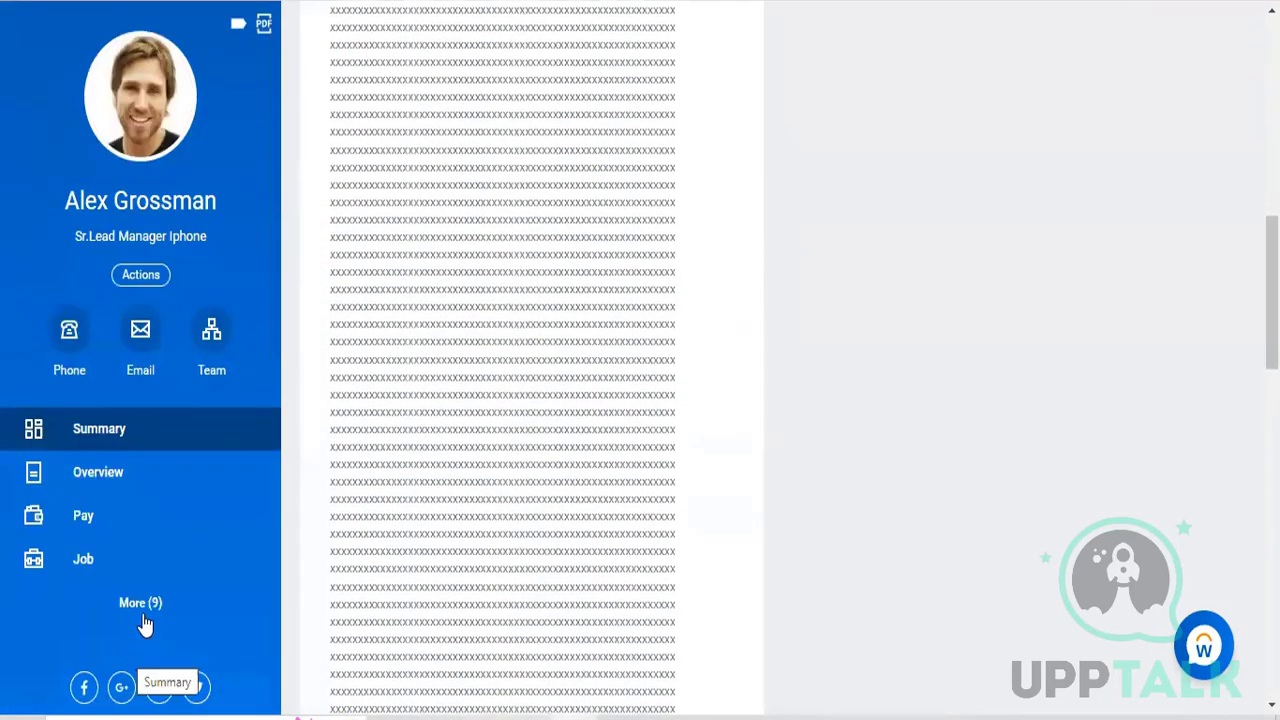
click(141, 610)
scroll(151, 506, down, 4)
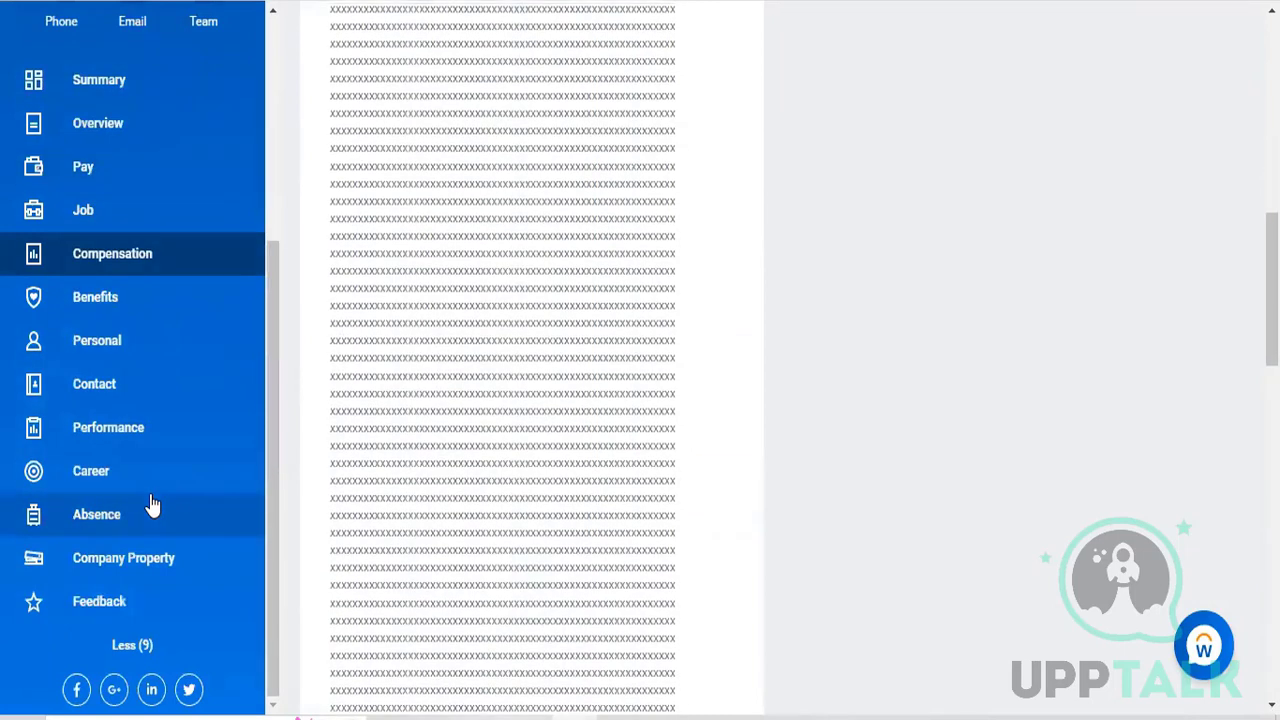
click(137, 438)
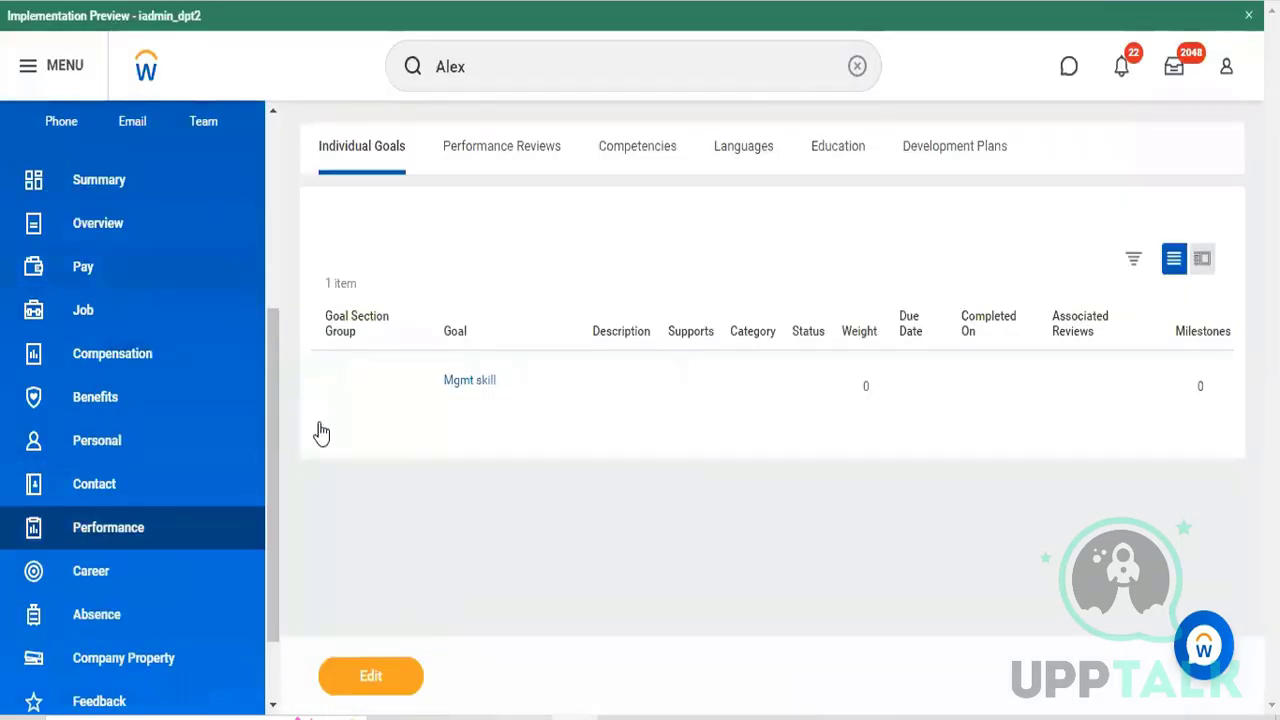
scroll(129, 429, down, 2)
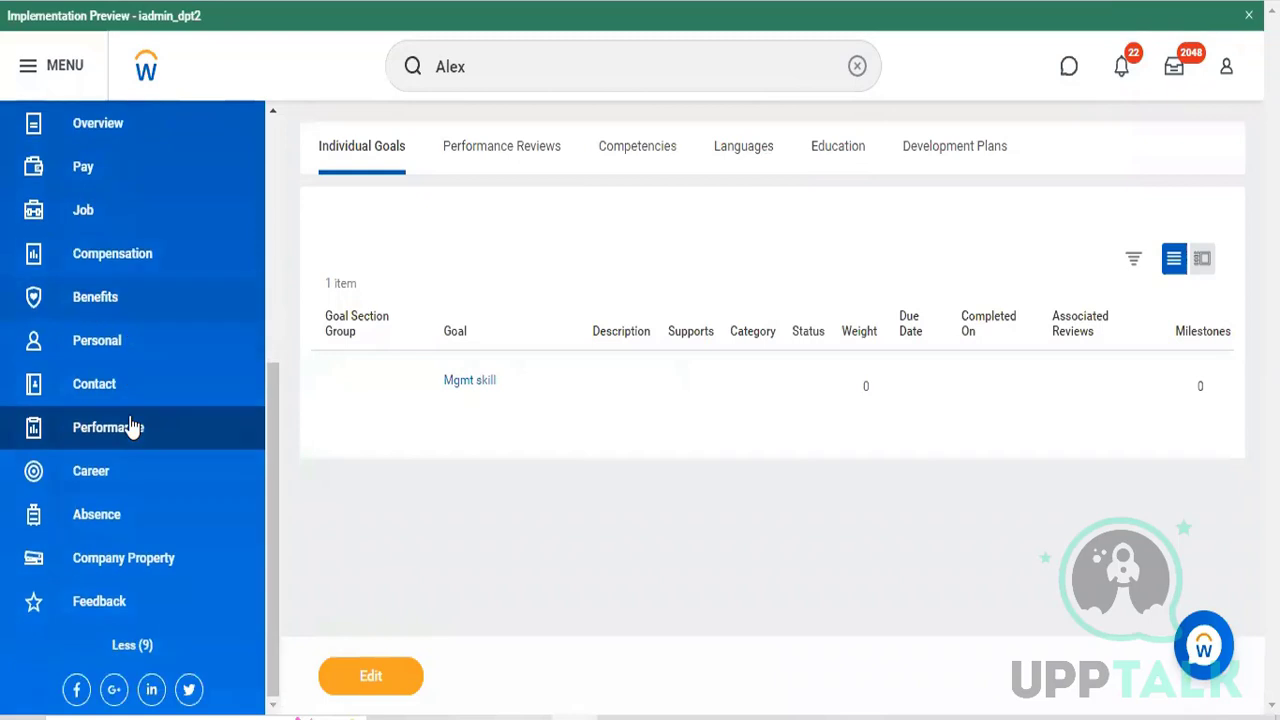
In Career, export the Employee Talent Analysis table to Excel and download the Employee_Talent xlsx.
click(112, 488)
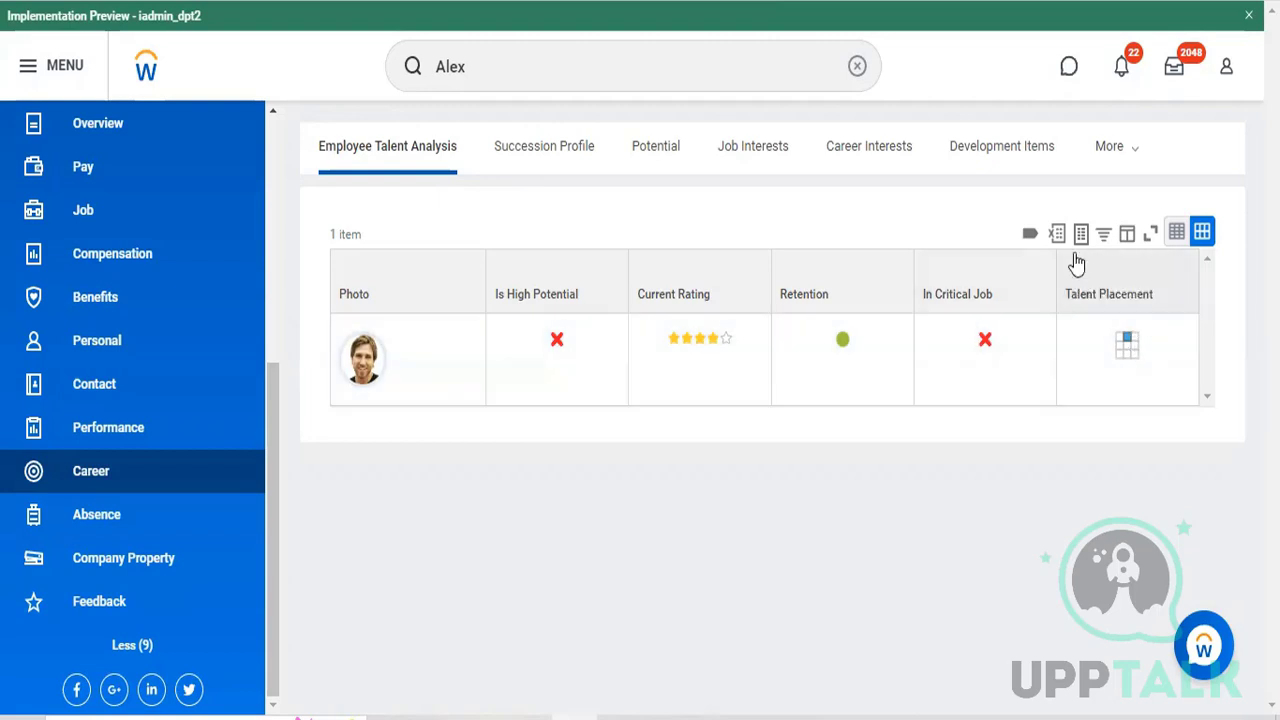
click(1058, 234)
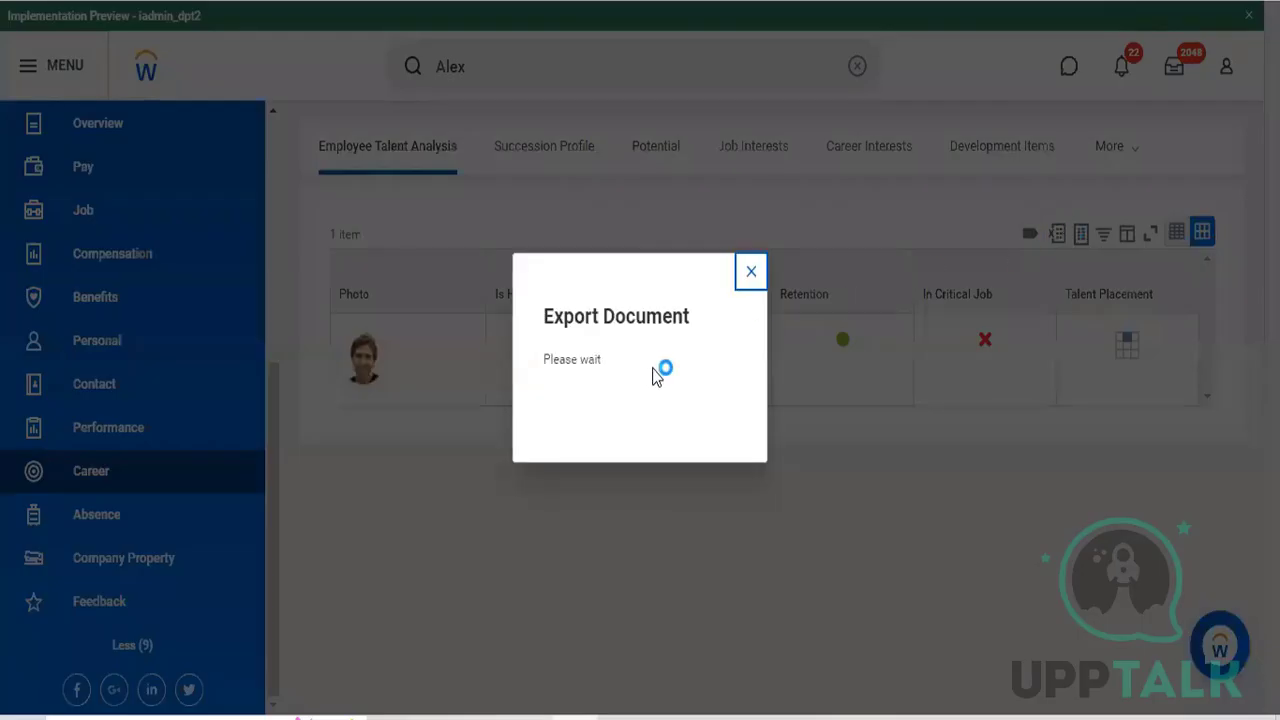
click(641, 405)
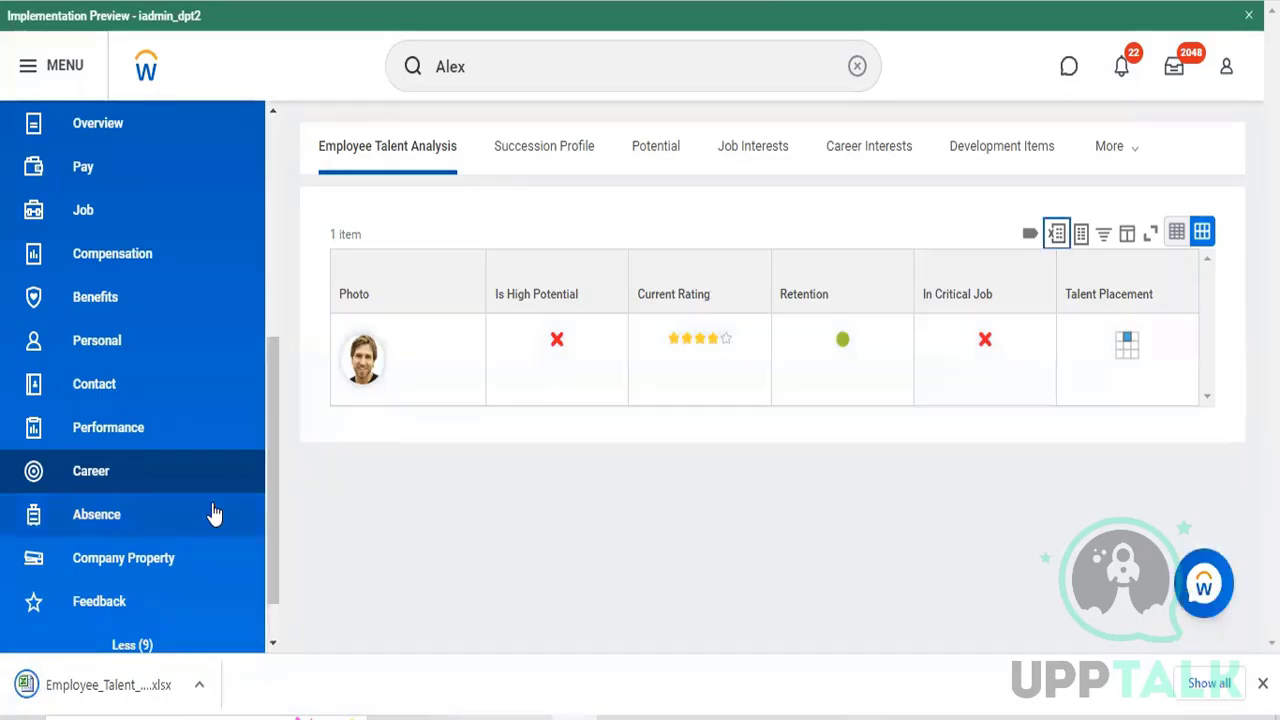
scroll(211, 514, down, 1)
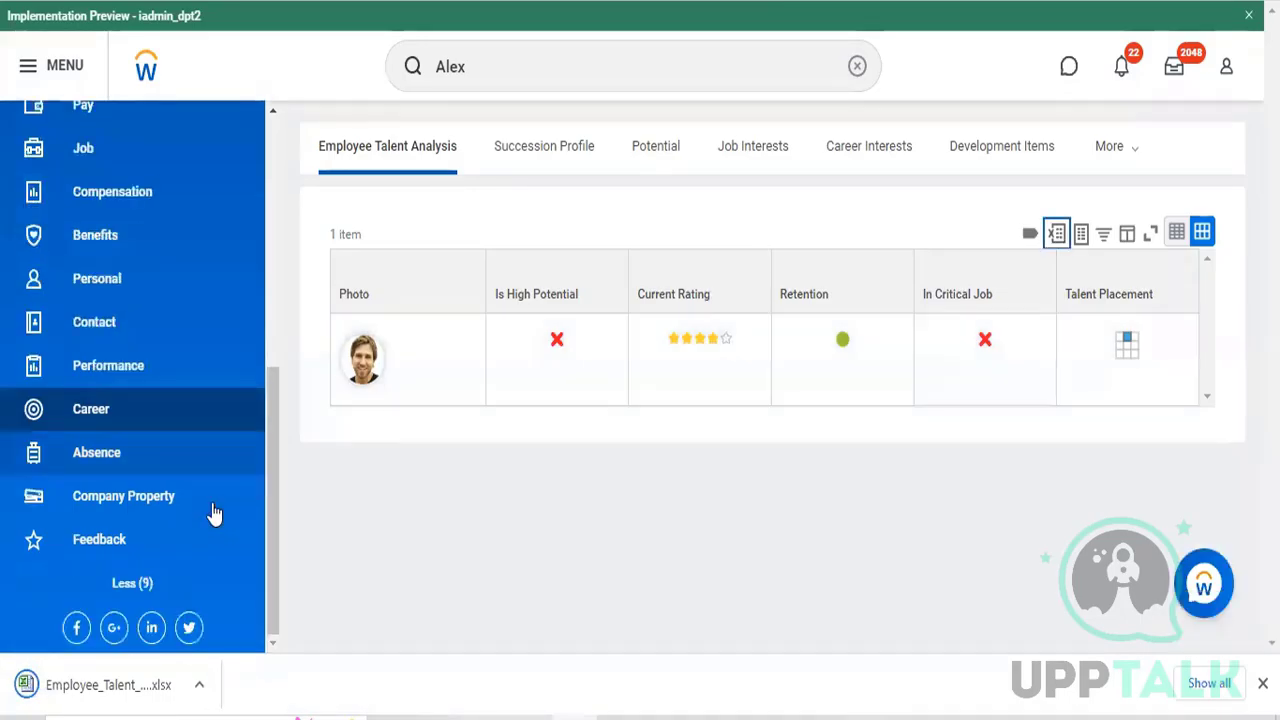
Open Absence Balance and scroll the 9 day-tracked plans, e.g. Bel Main Plan Vacation (21).
click(149, 458)
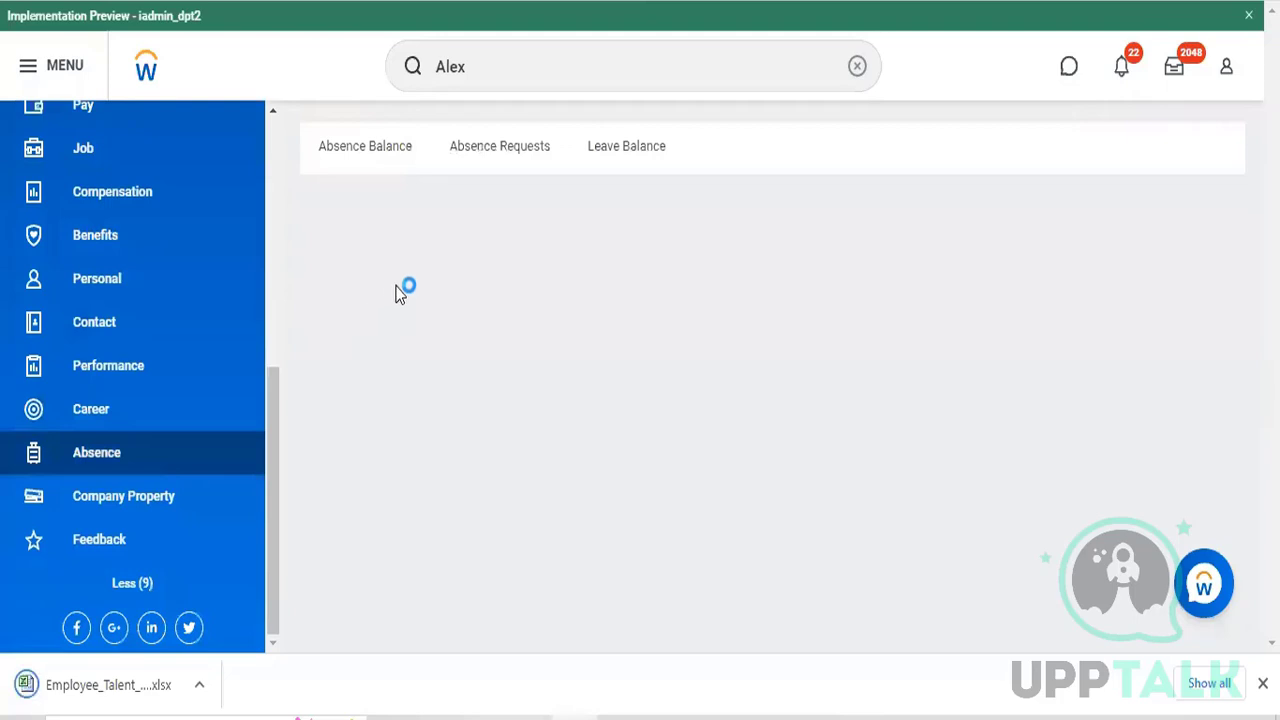
click(356, 160)
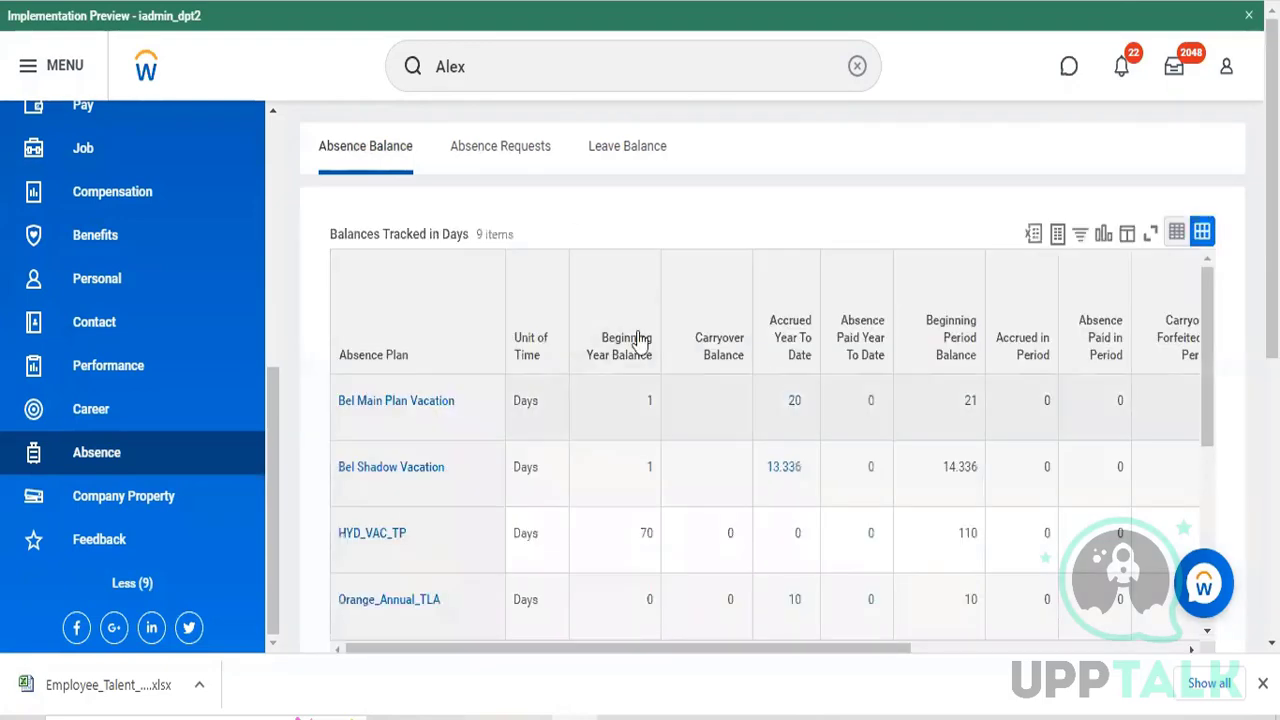
scroll(898, 338, down, 2)
scroll(900, 338, down, 2)
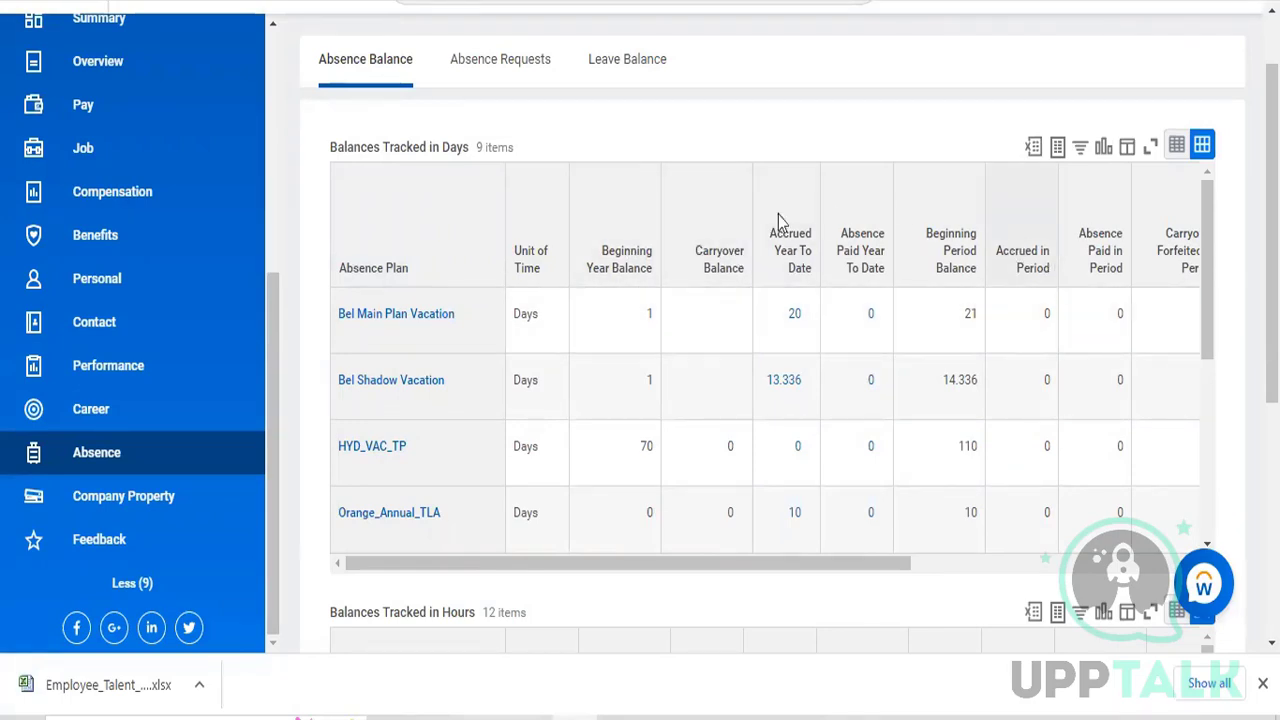
drag(789, 563, 451, 634)
Scroll the Time Off Requests under Absence Requests, then show the 22 Leave Balance plans.
click(489, 60)
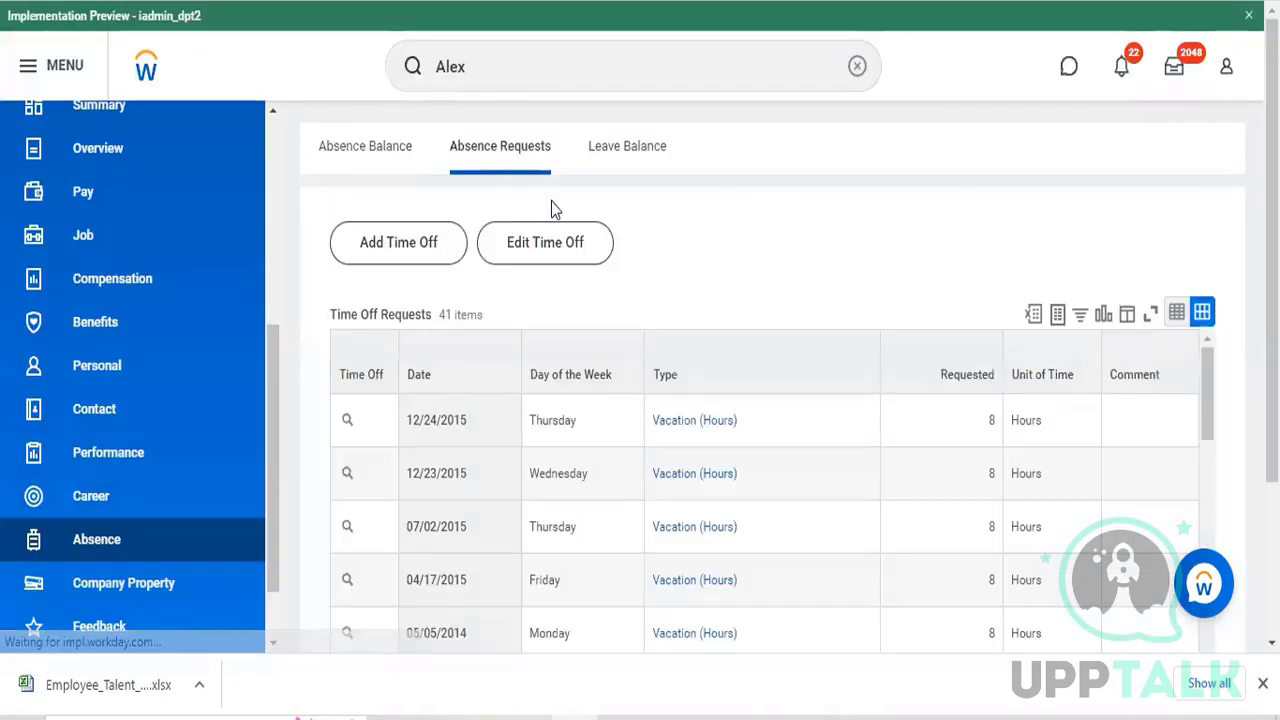
scroll(708, 325, down, 3)
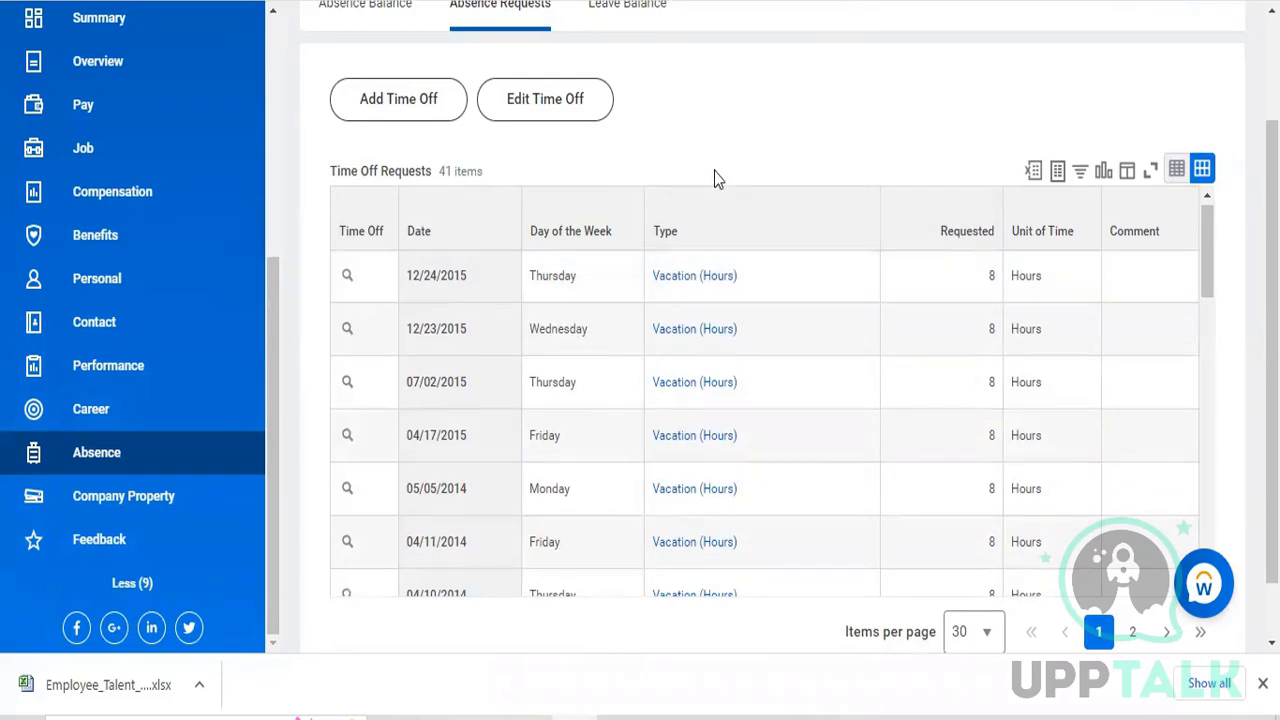
scroll(714, 171, up, 1)
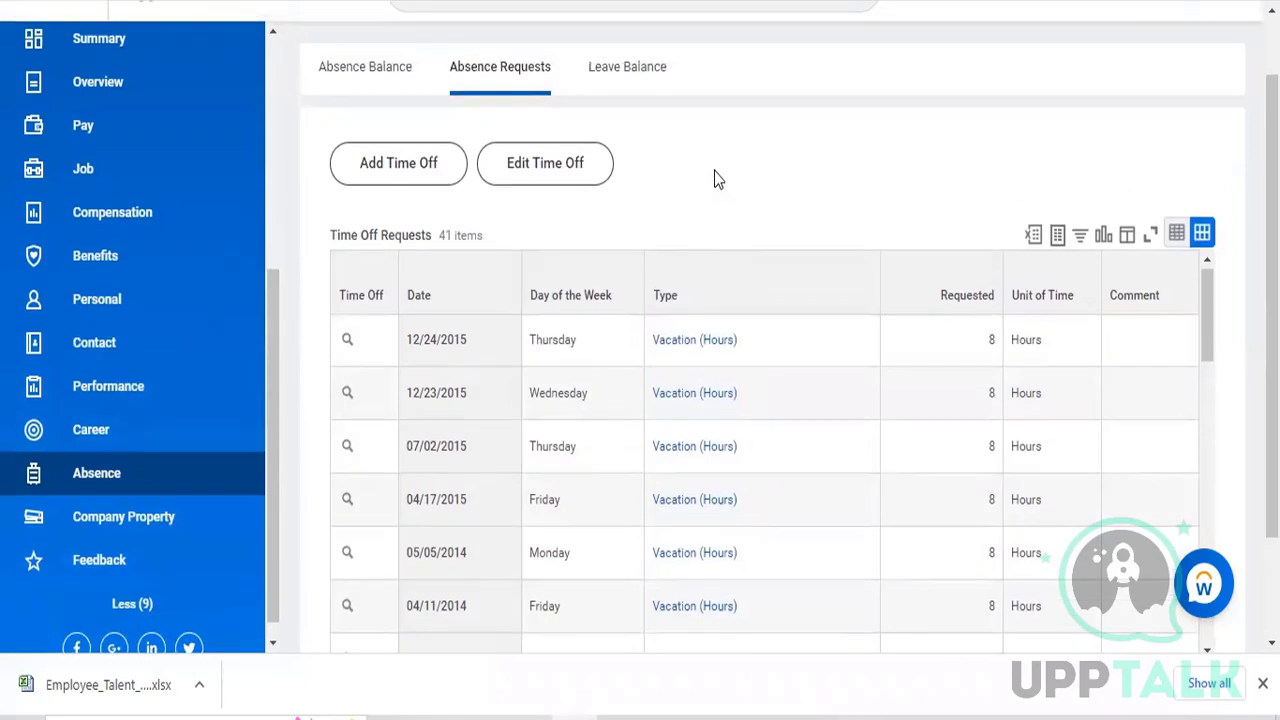
click(636, 88)
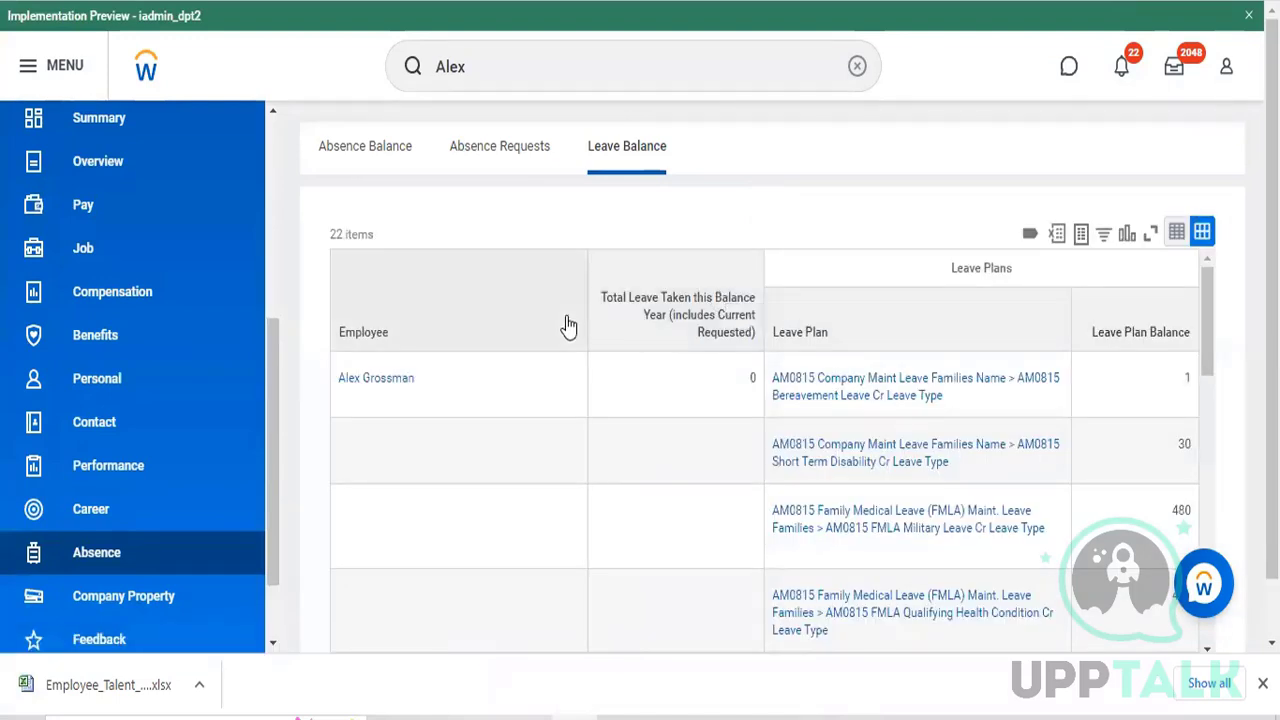
Start an Excel export of the Leave Balance table, then cancel the Export Document dialog.
scroll(566, 325, down, 2)
scroll(566, 325, up, 2)
scroll(840, 397, down, 1)
scroll(840, 397, up, 1)
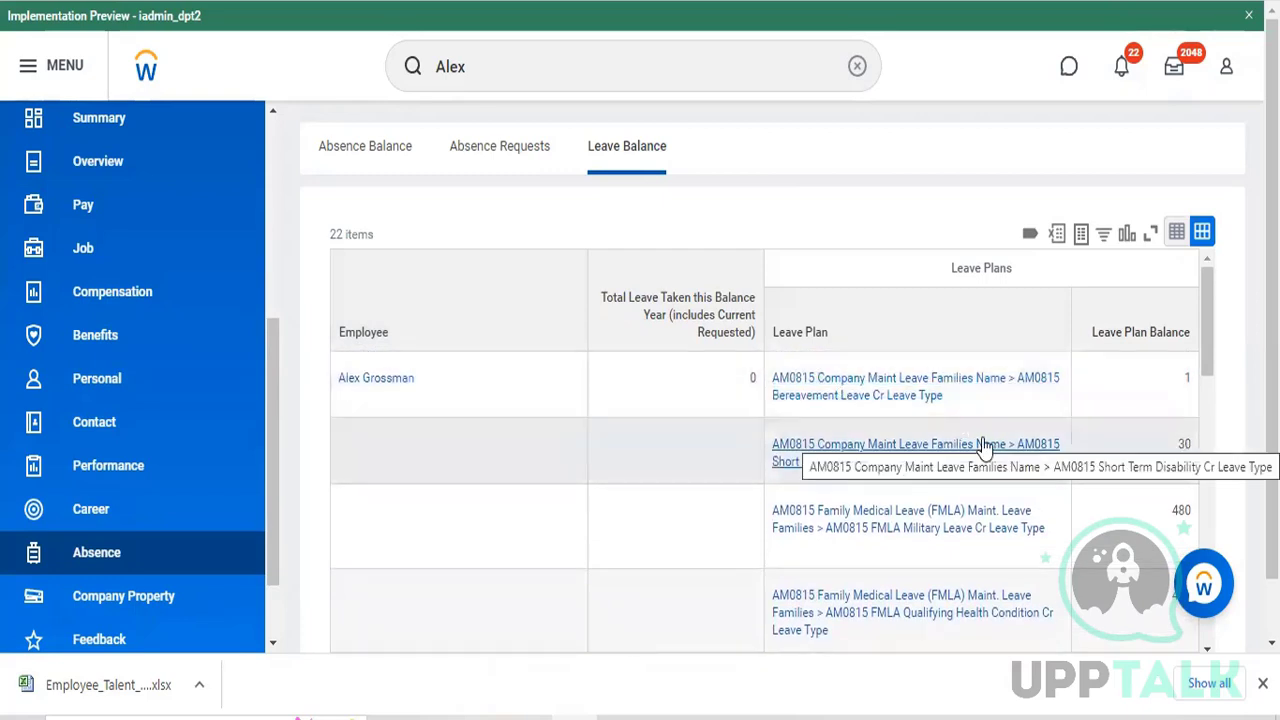
scroll(982, 445, down, 3)
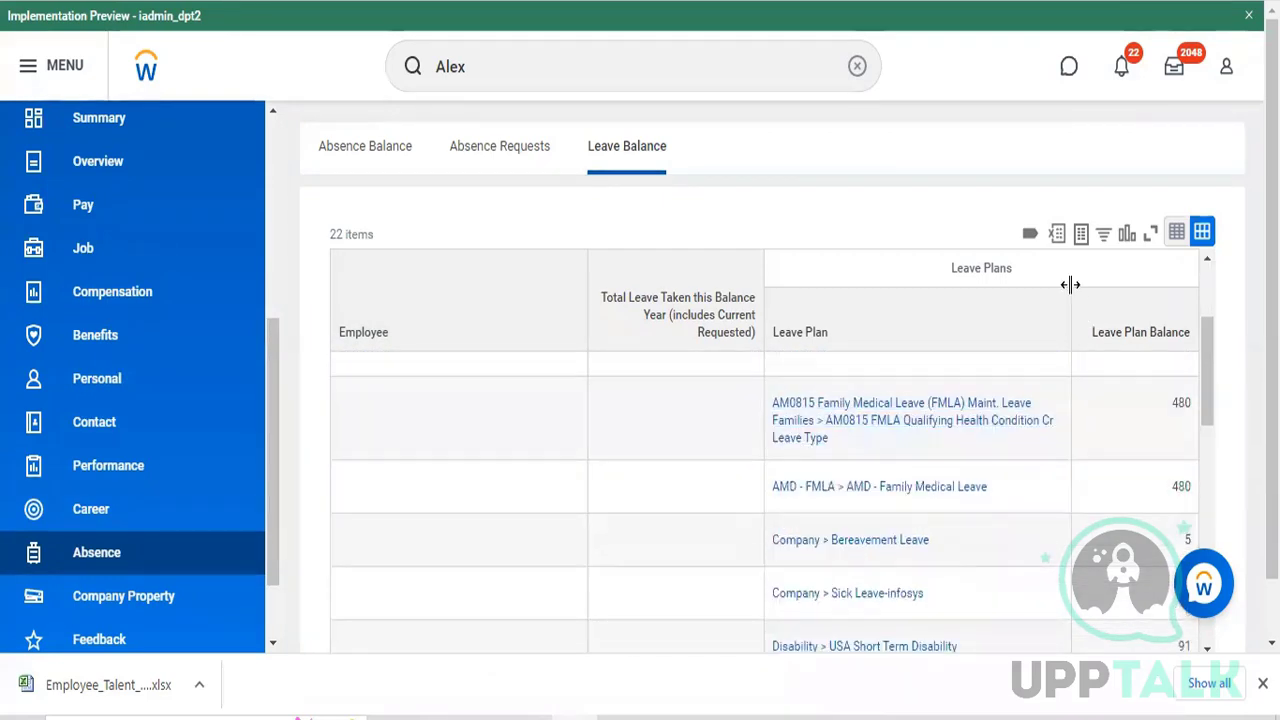
click(1057, 240)
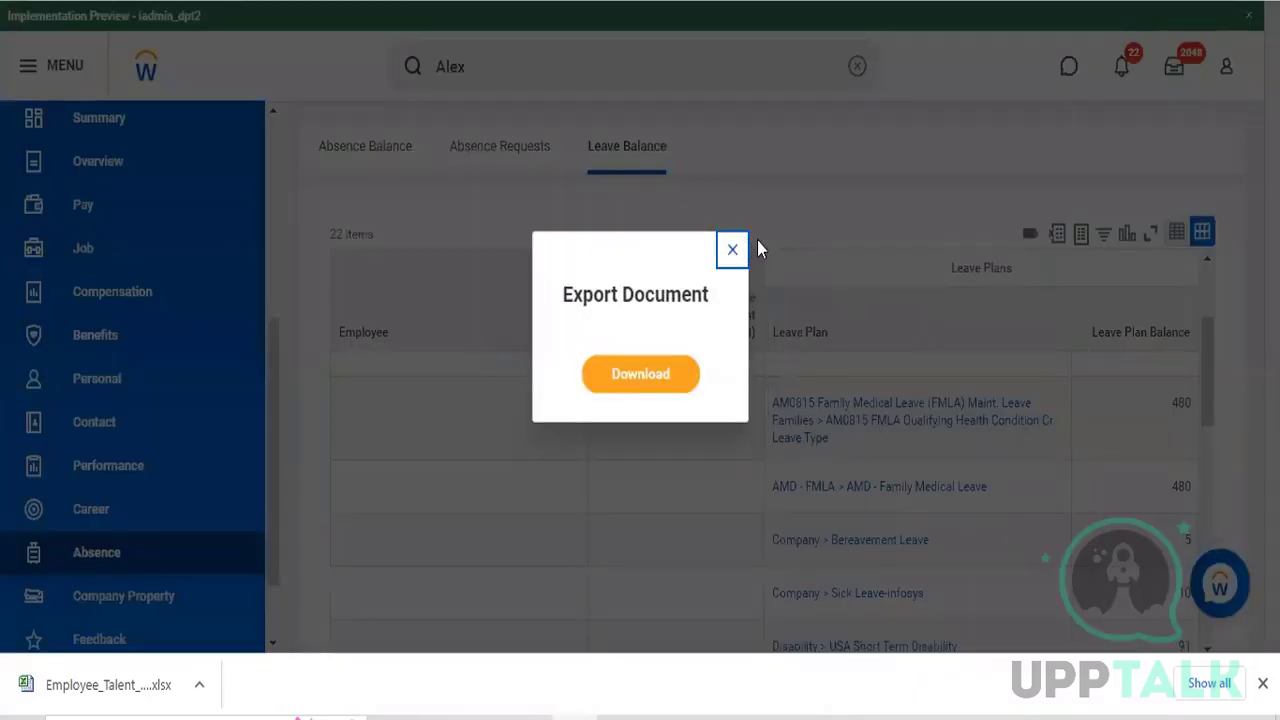
click(802, 205)
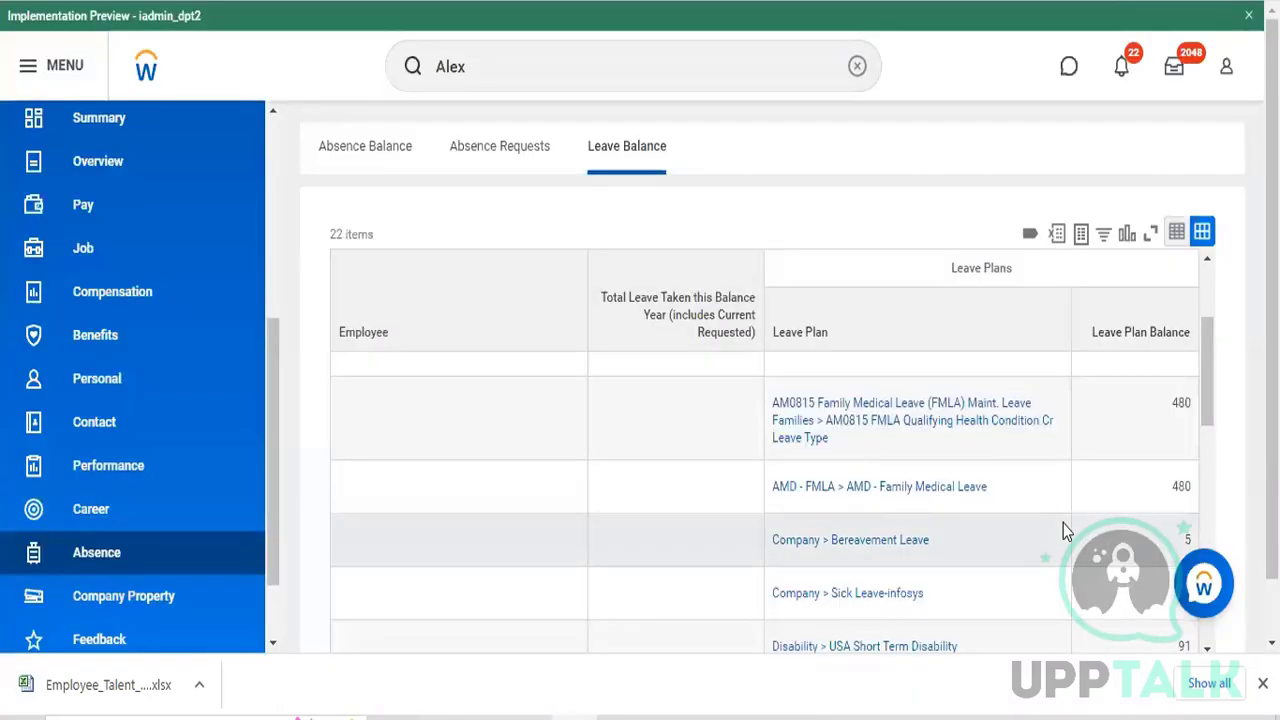
Close the browser download notice and open the signed-in user's account menu.
click(1262, 683)
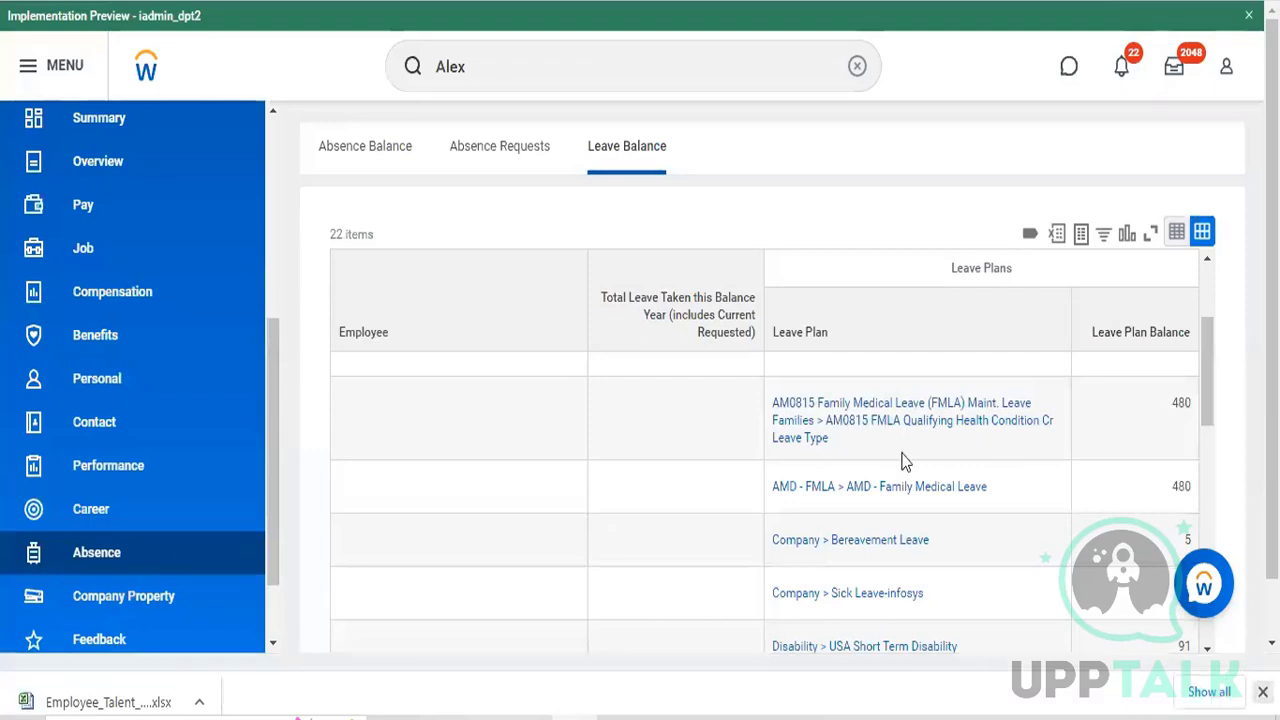
scroll(243, 340, up, 5)
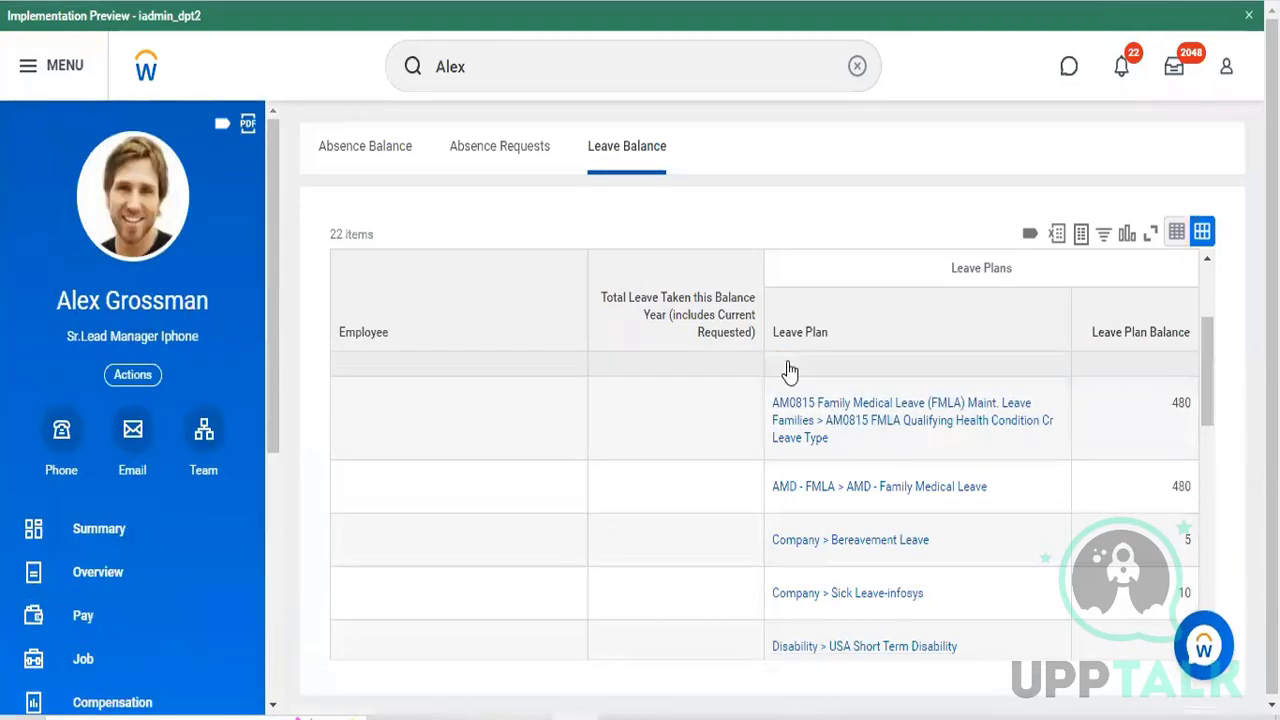
click(1229, 70)
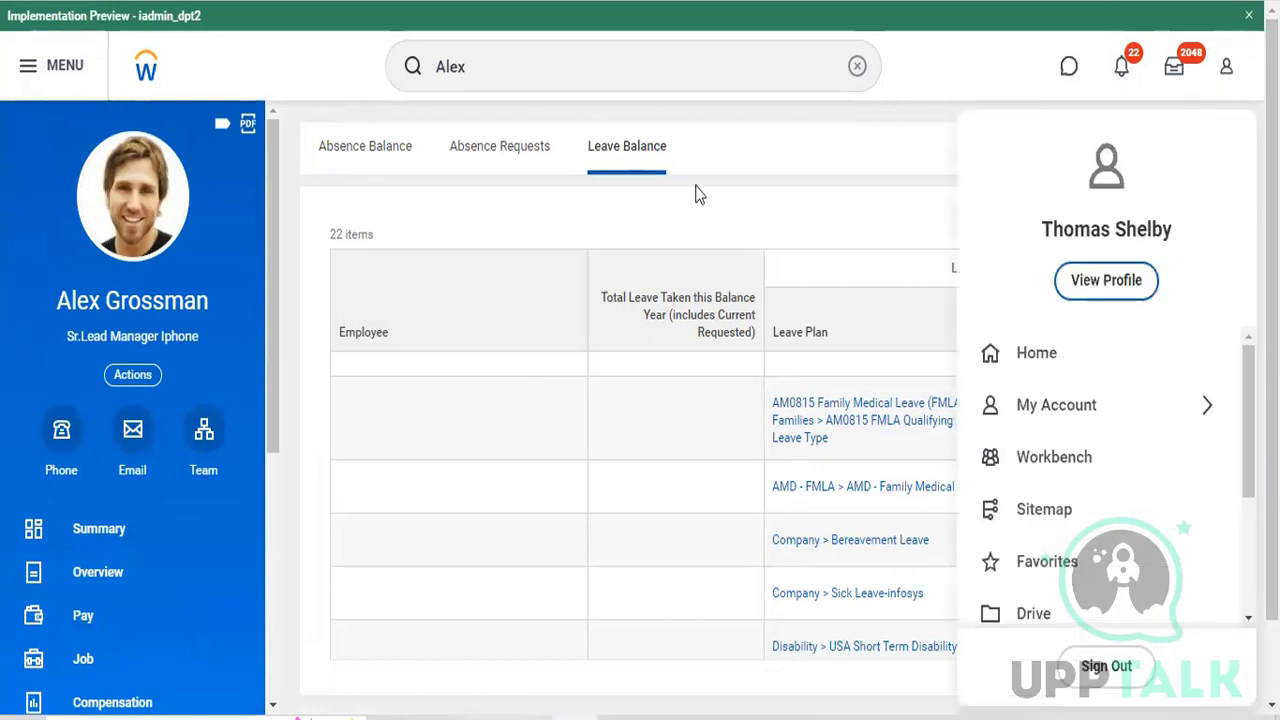
Close the account panel, move the org chart up to Global Hitachi JM above Hitachi India JM, and return home.
click(714, 209)
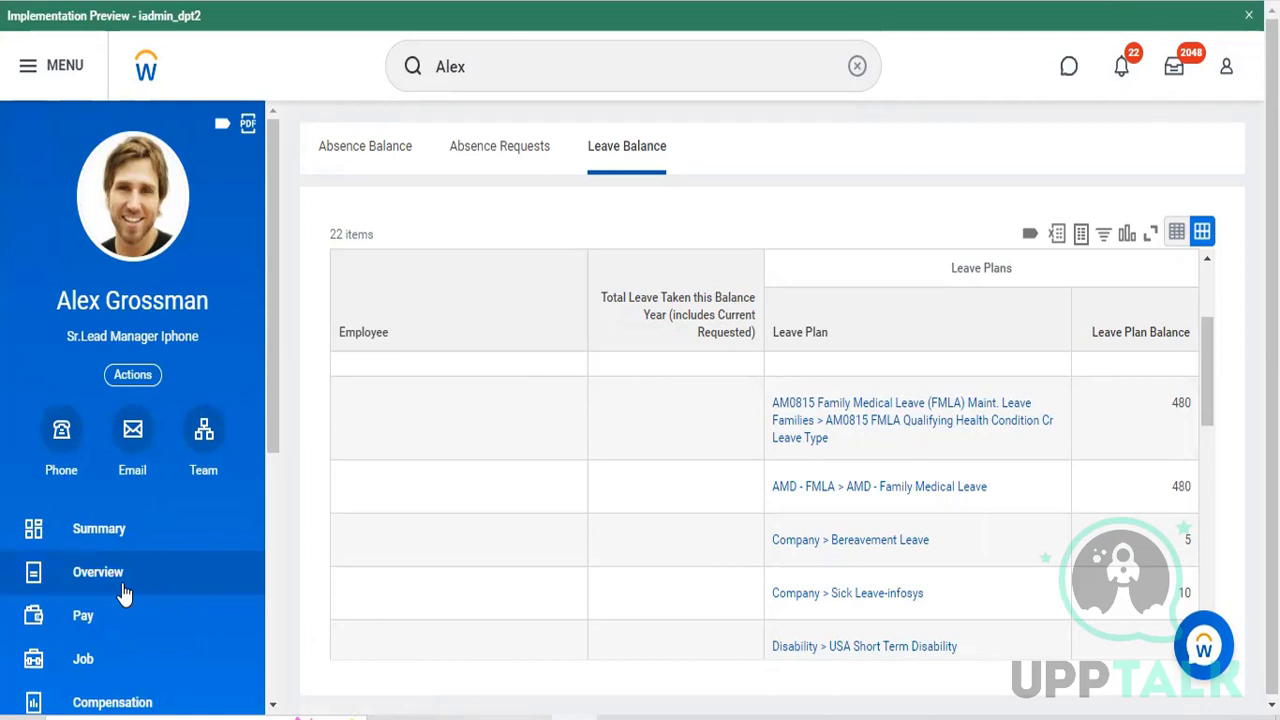
scroll(122, 592, down, 2)
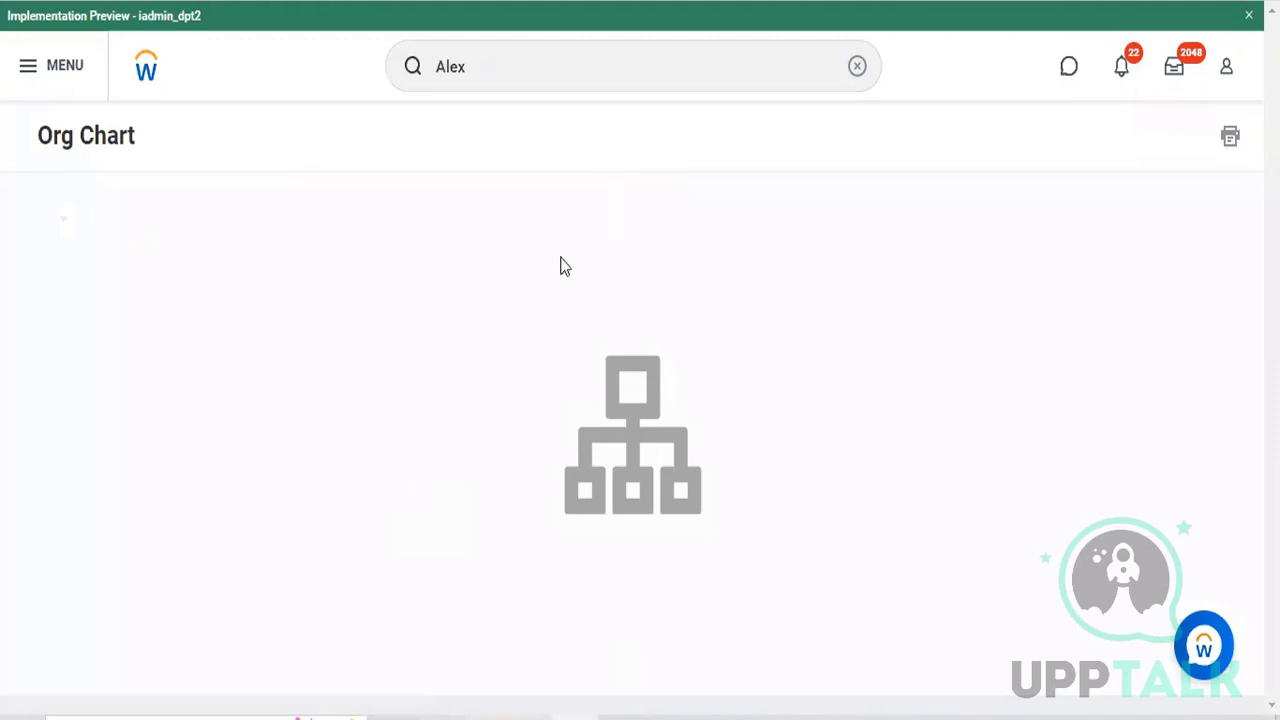
scroll(651, 397, down, 1)
scroll(651, 397, down, 2)
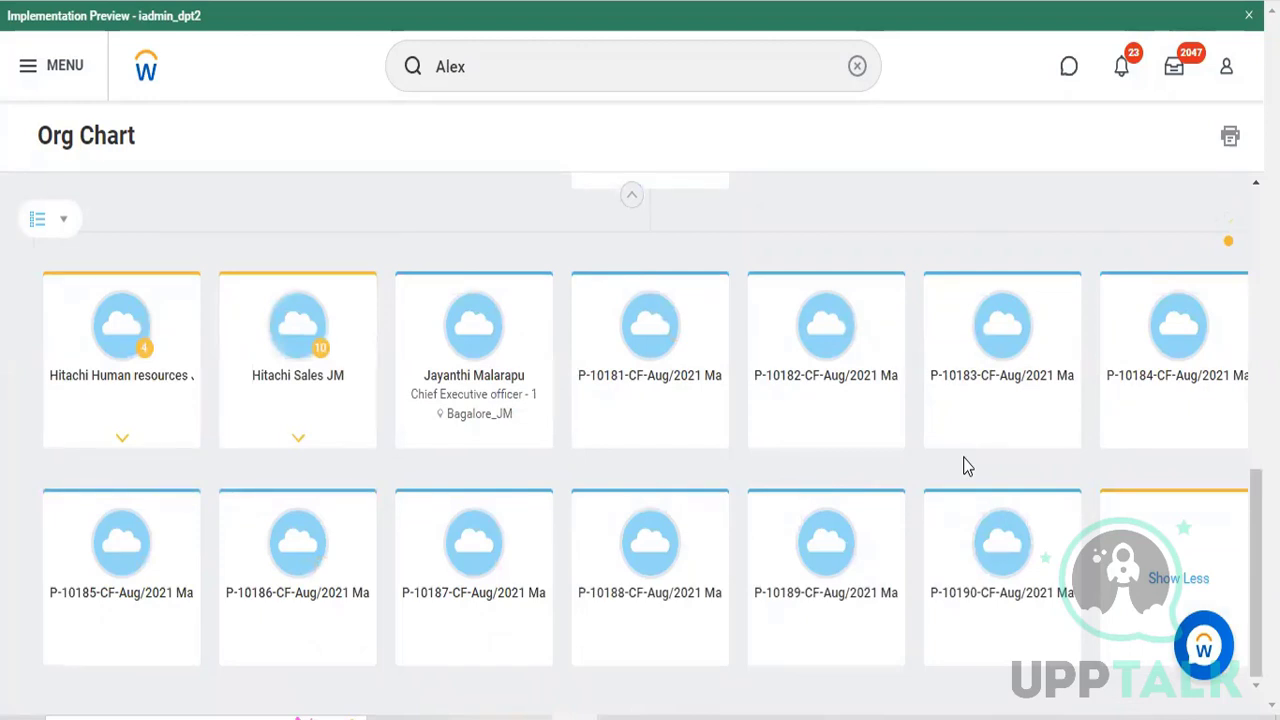
scroll(966, 466, up, 3)
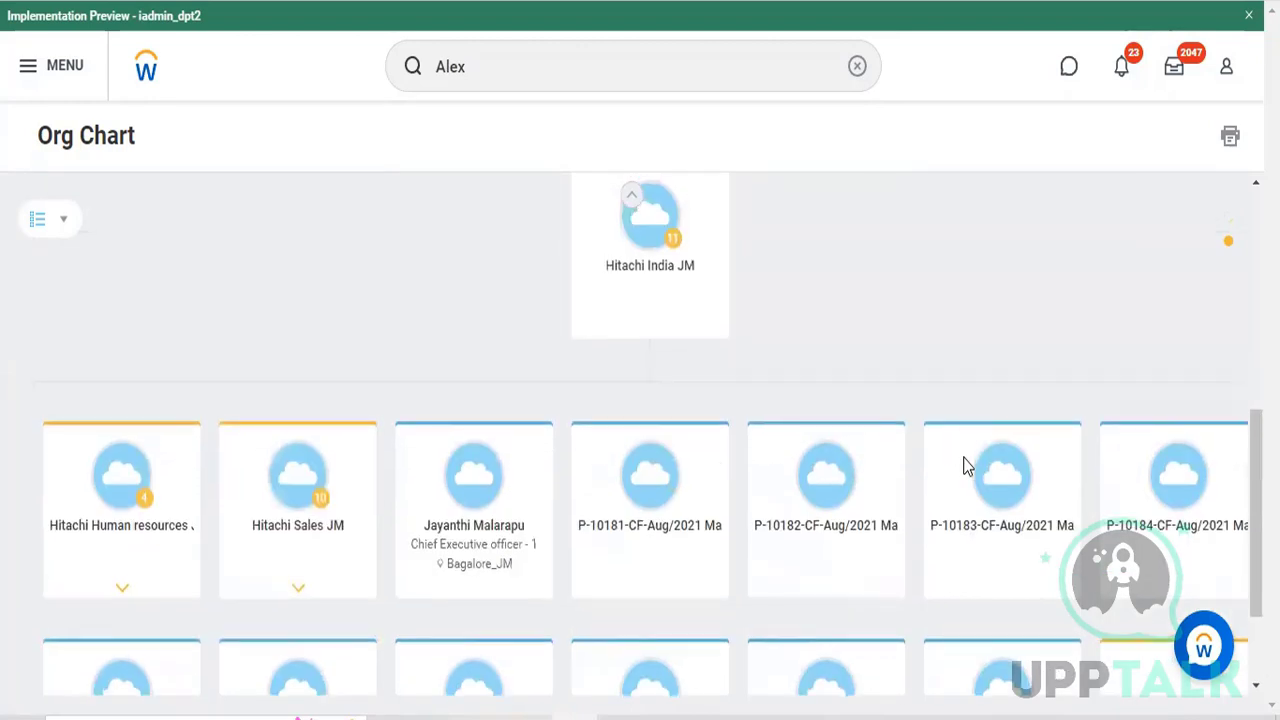
scroll(963, 466, up, 3)
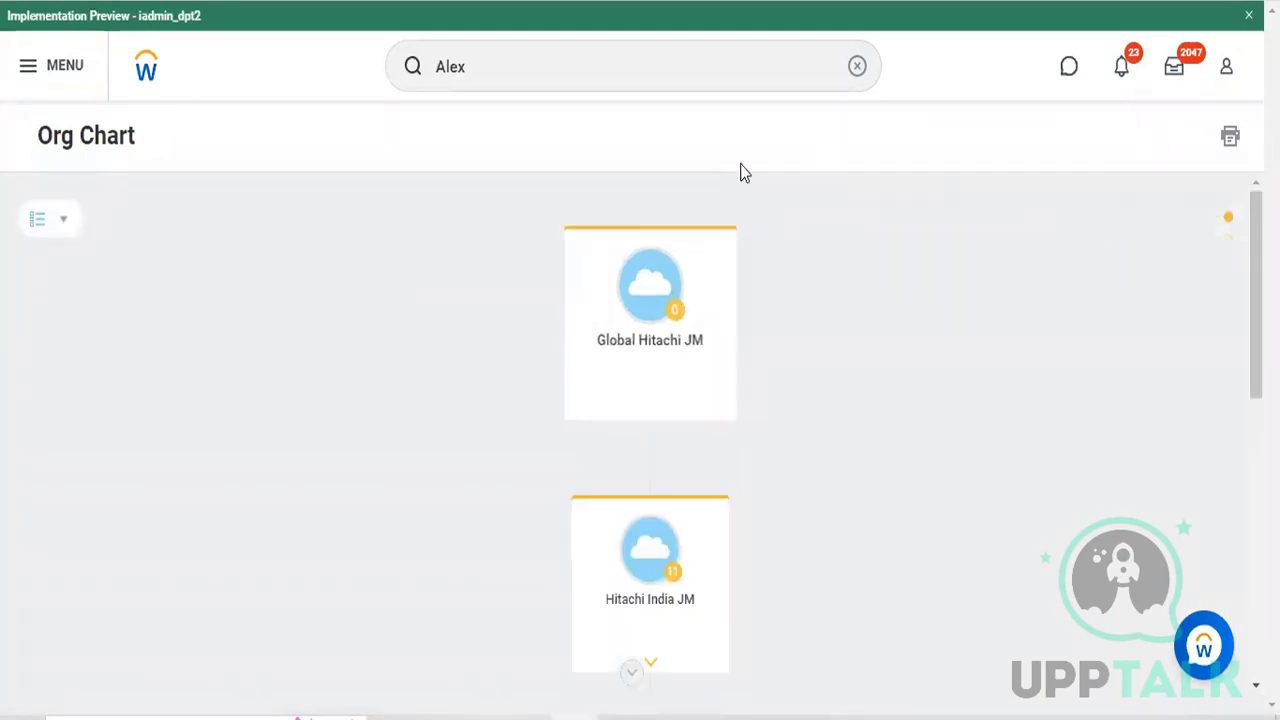
click(171, 67)
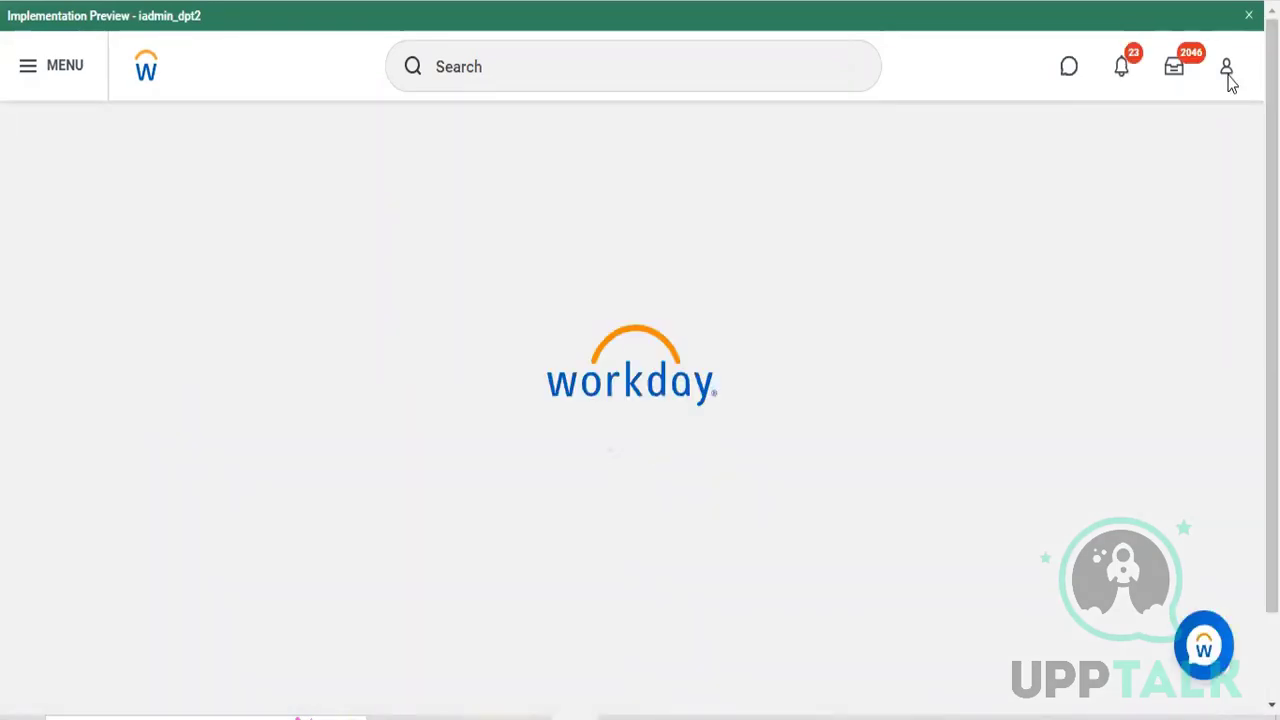
Show the My Account options (Change Password, Change Preferences) from the account panel, then call up the Run prompt.
click(1227, 68)
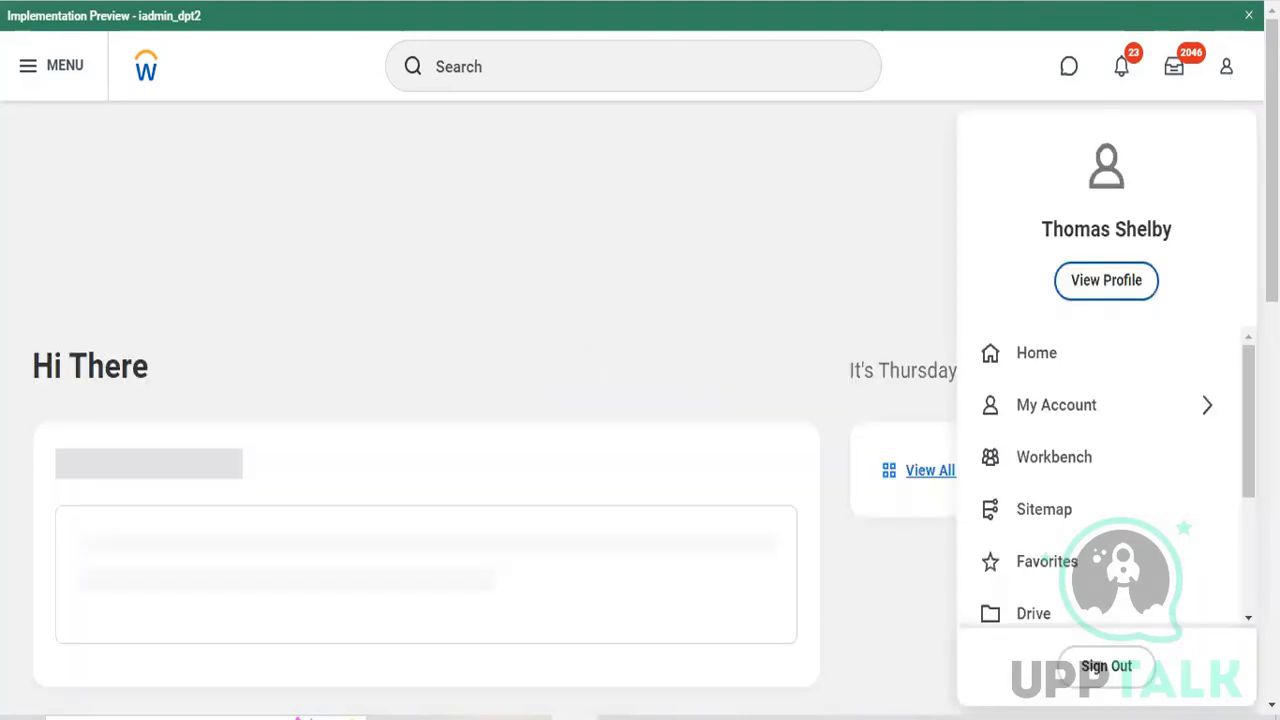
click(1068, 420)
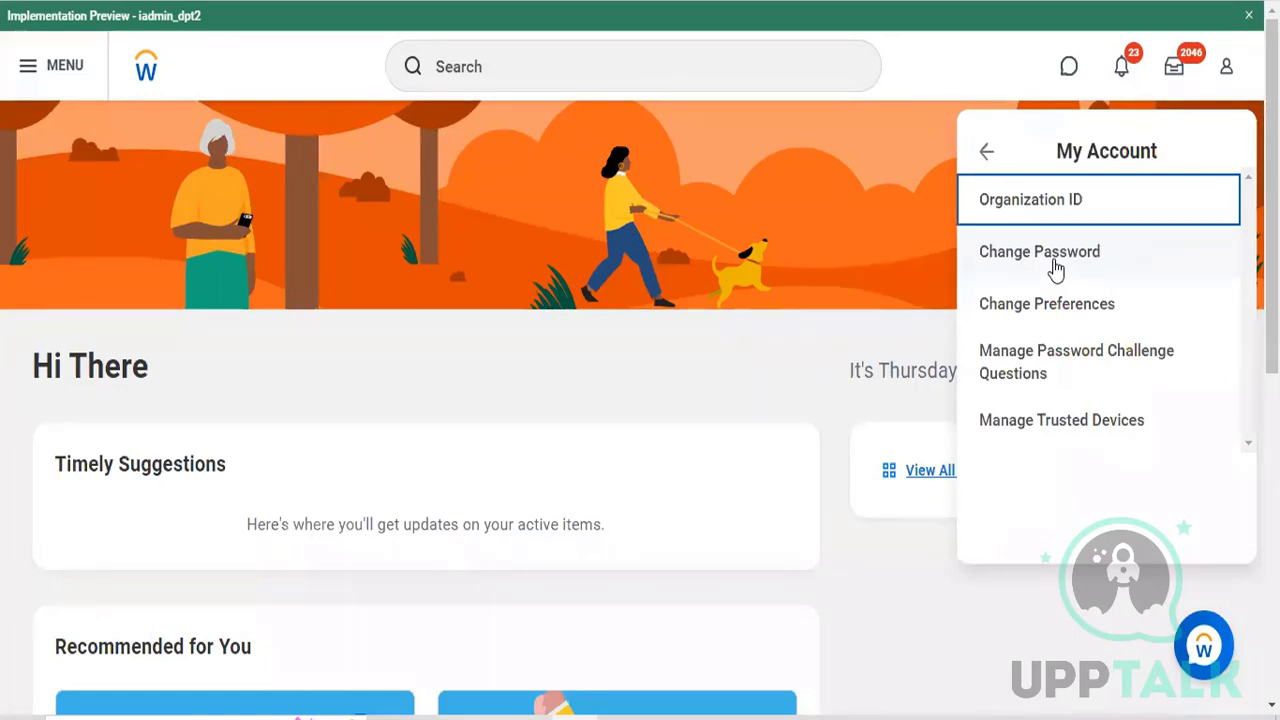
key(super+r)
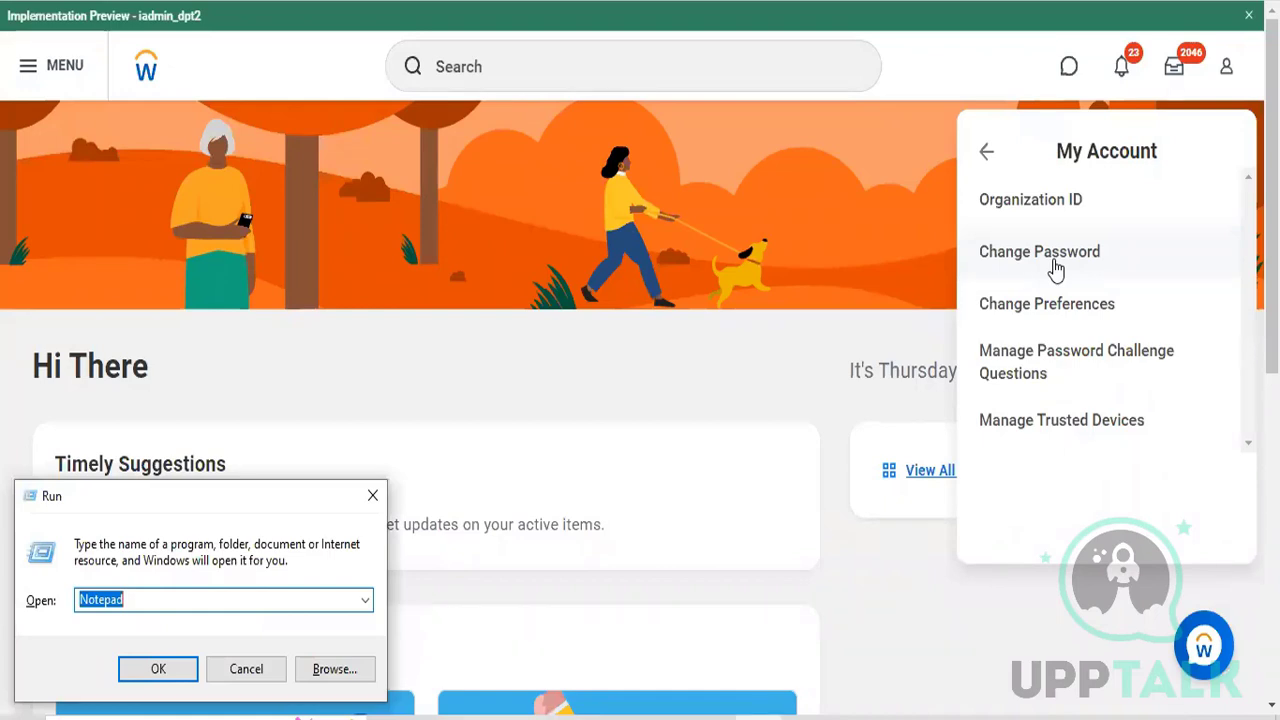
Launch Notepad from the Run prompt and add two empty lines to the new document.
key(Return)
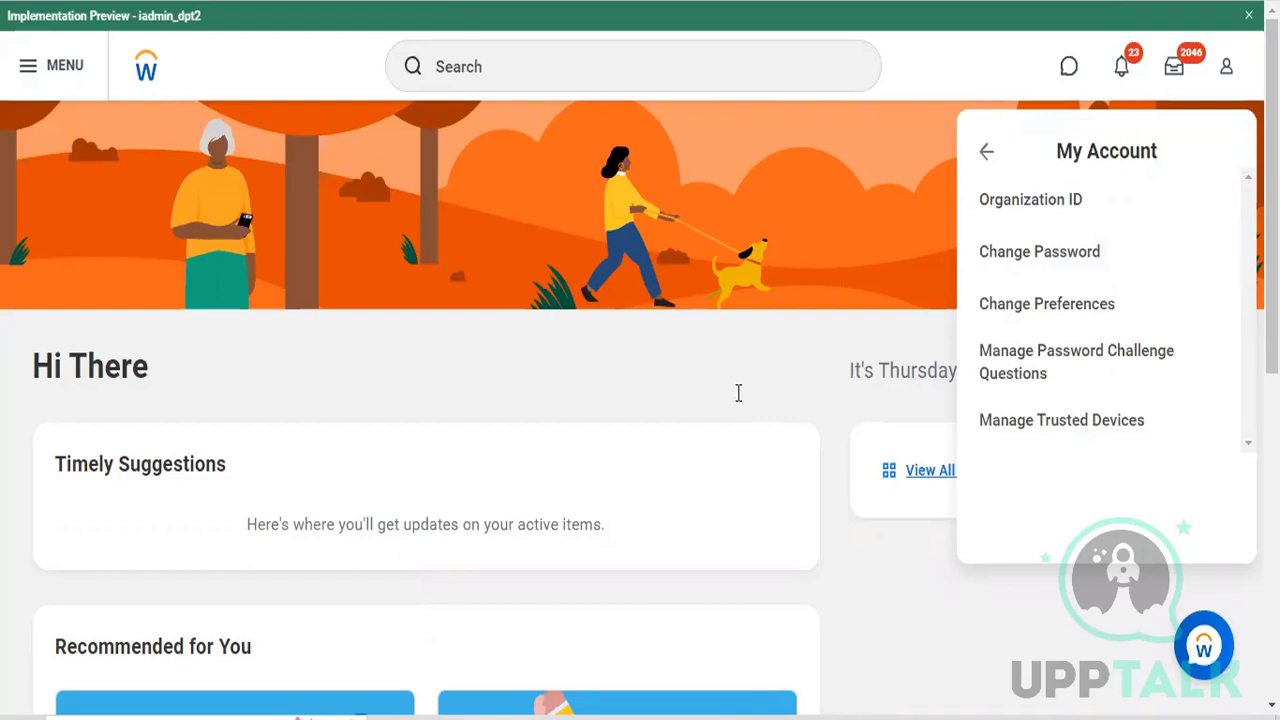
key(Return)
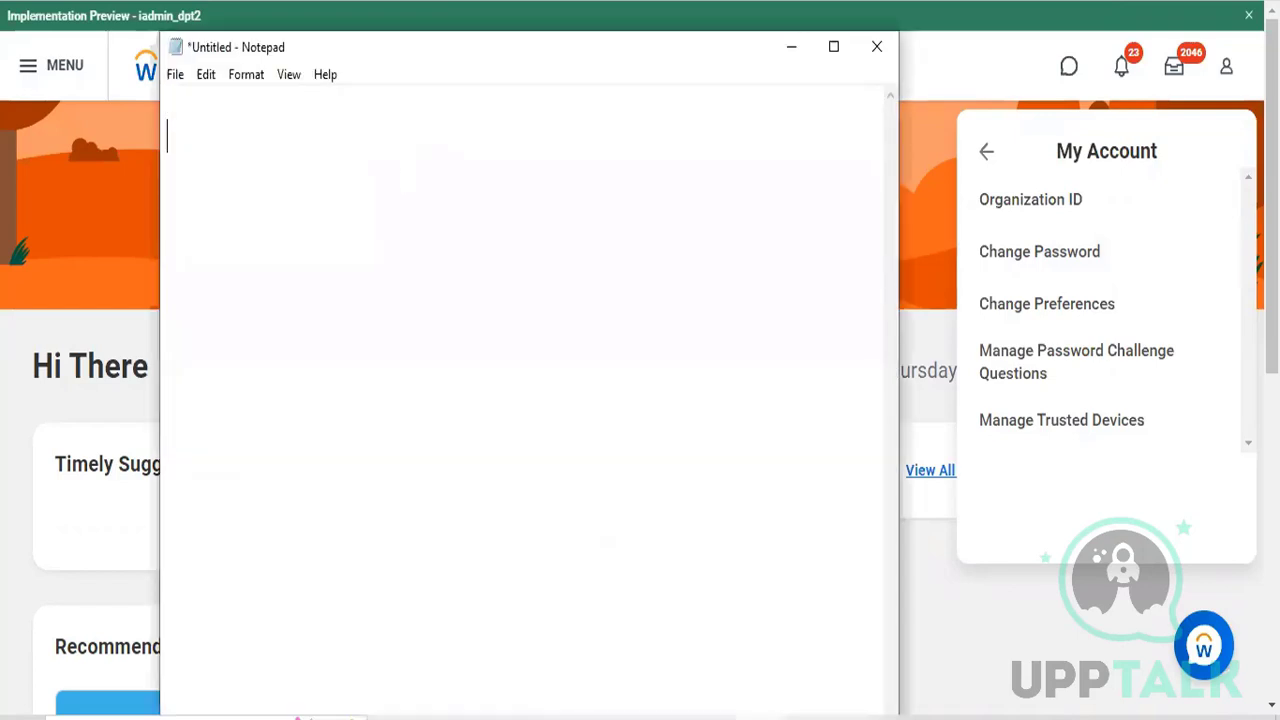
key(Return)
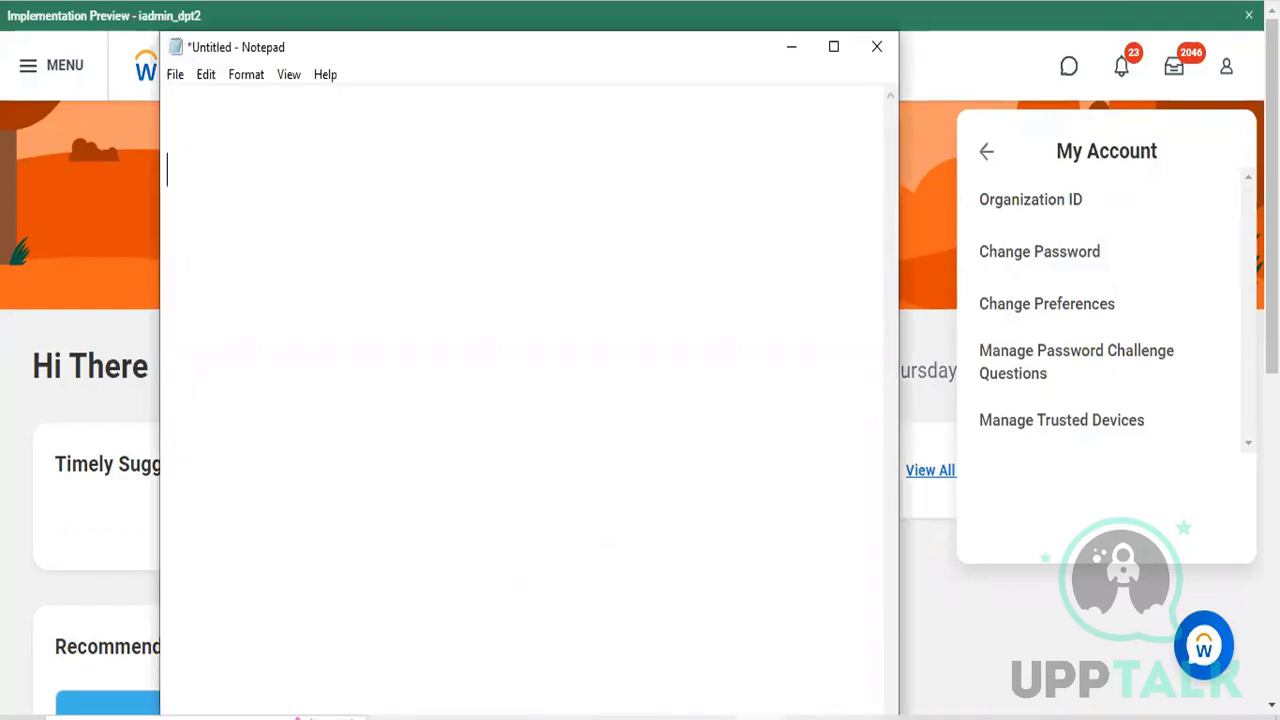
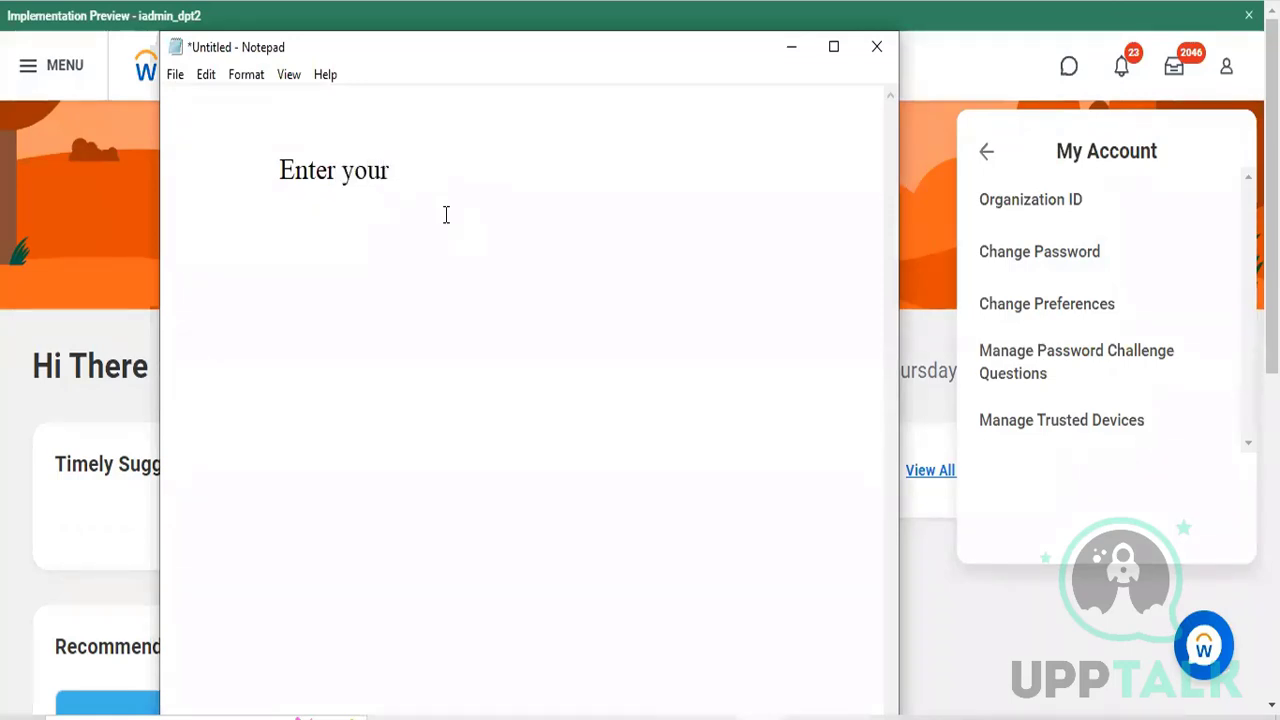
Type the prompts 'Enter your Current Password' and 'Enter Your New Password' on separate indented lines.
text(Current )
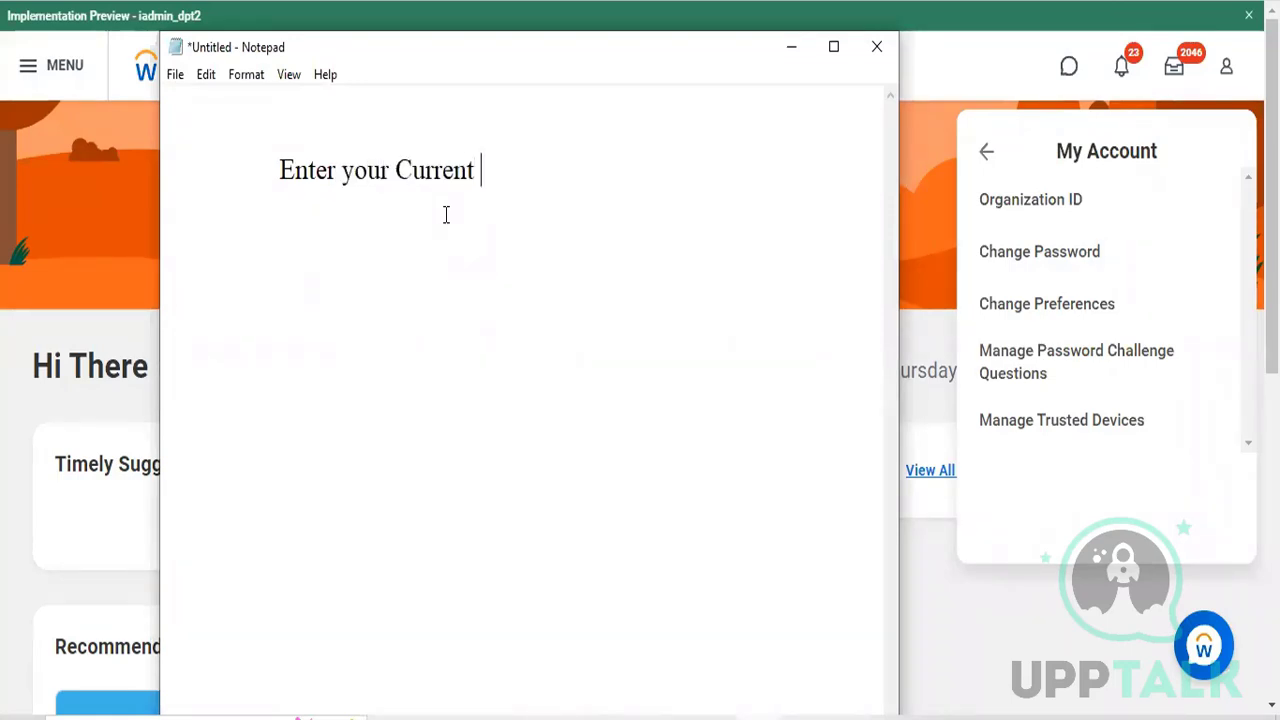
text(Password)
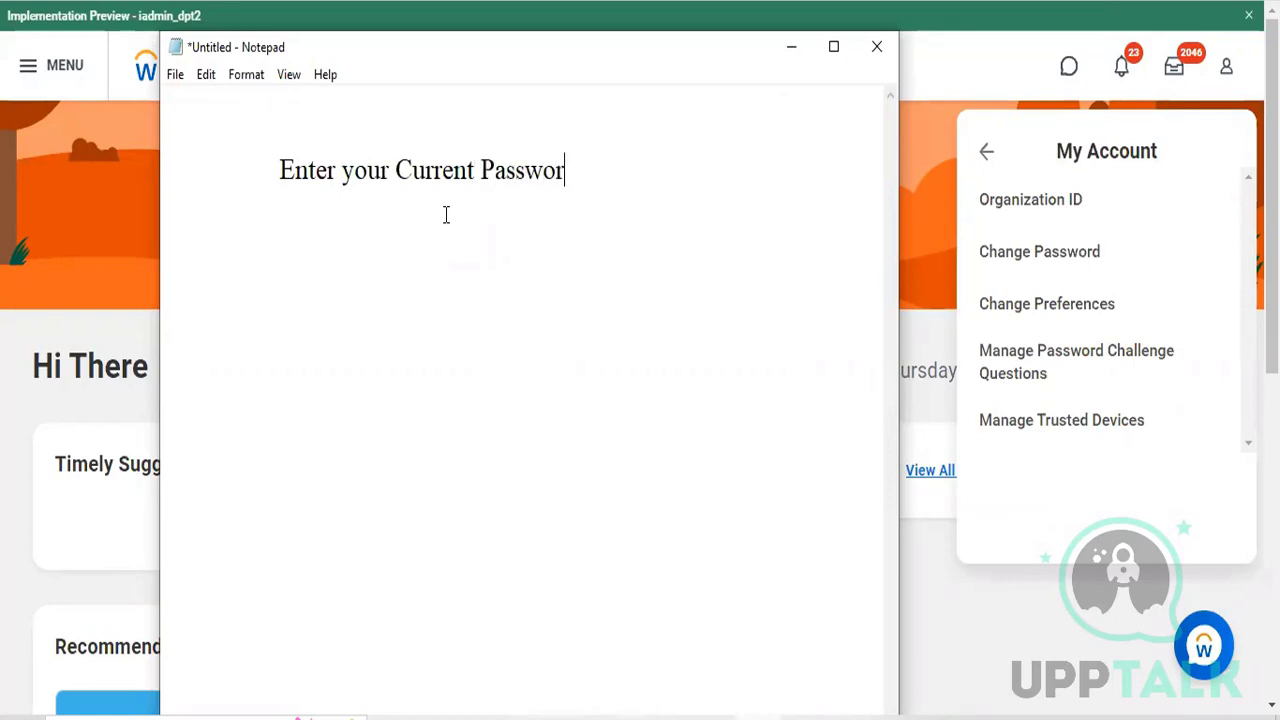
key(Return)
key(Return)
key(Return)
key(Tab)
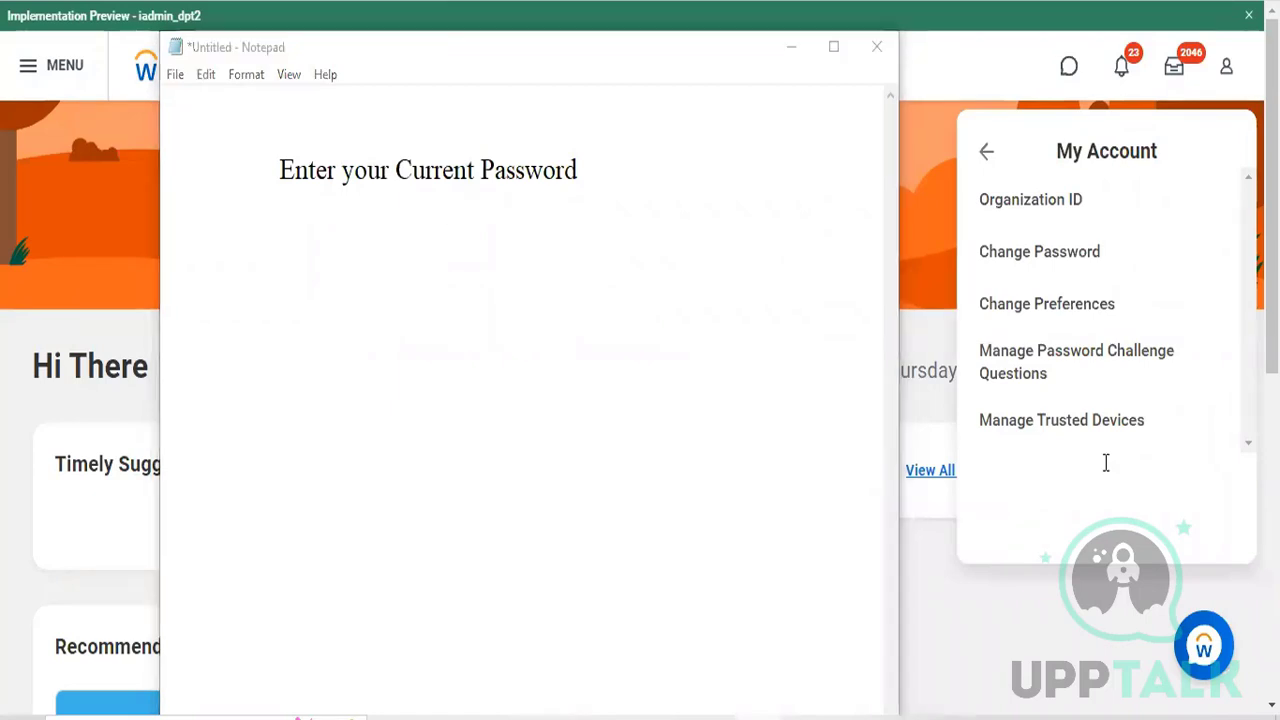
text(Enter Your New Password)
key(Return)
key(Return)
key(Return)
key(Tab)
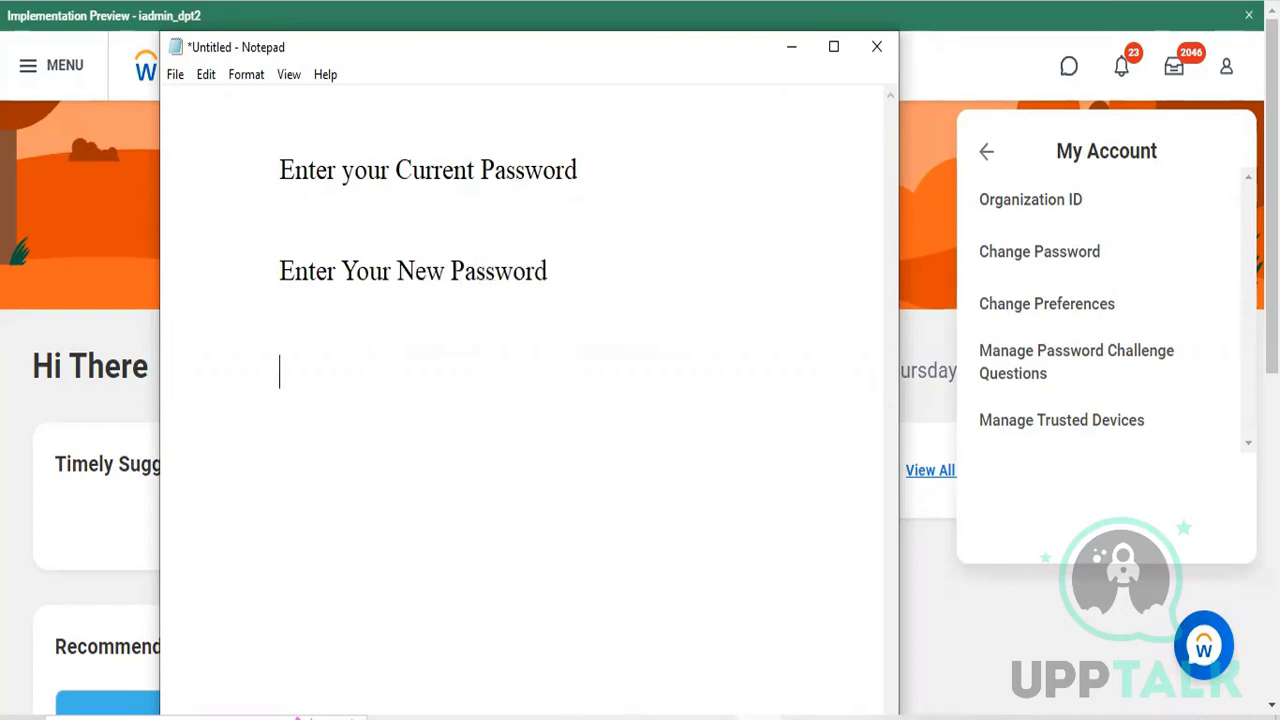
Add the third prompt 'Please Confirm your password', correcting typos along the way.
text(Enter your)
key(BackSpace)
key(BackSpace)
key(BackSpace)
key(BackSpace)
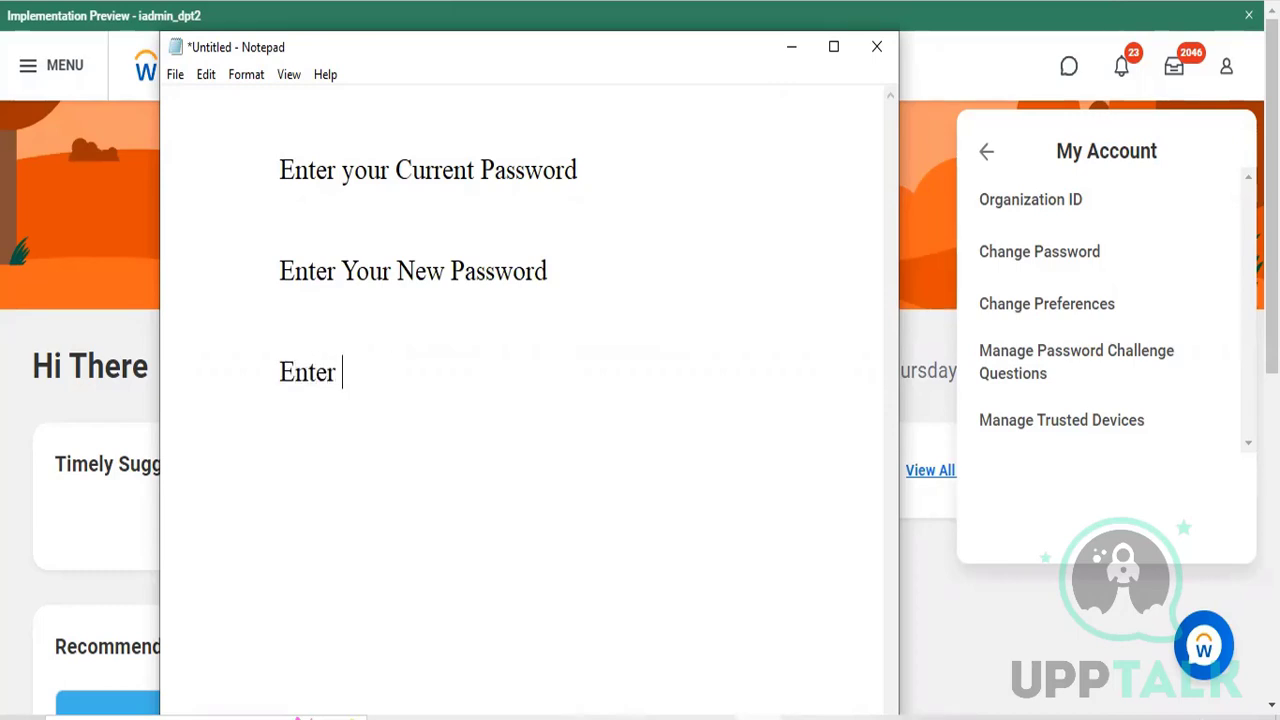
text(Your)
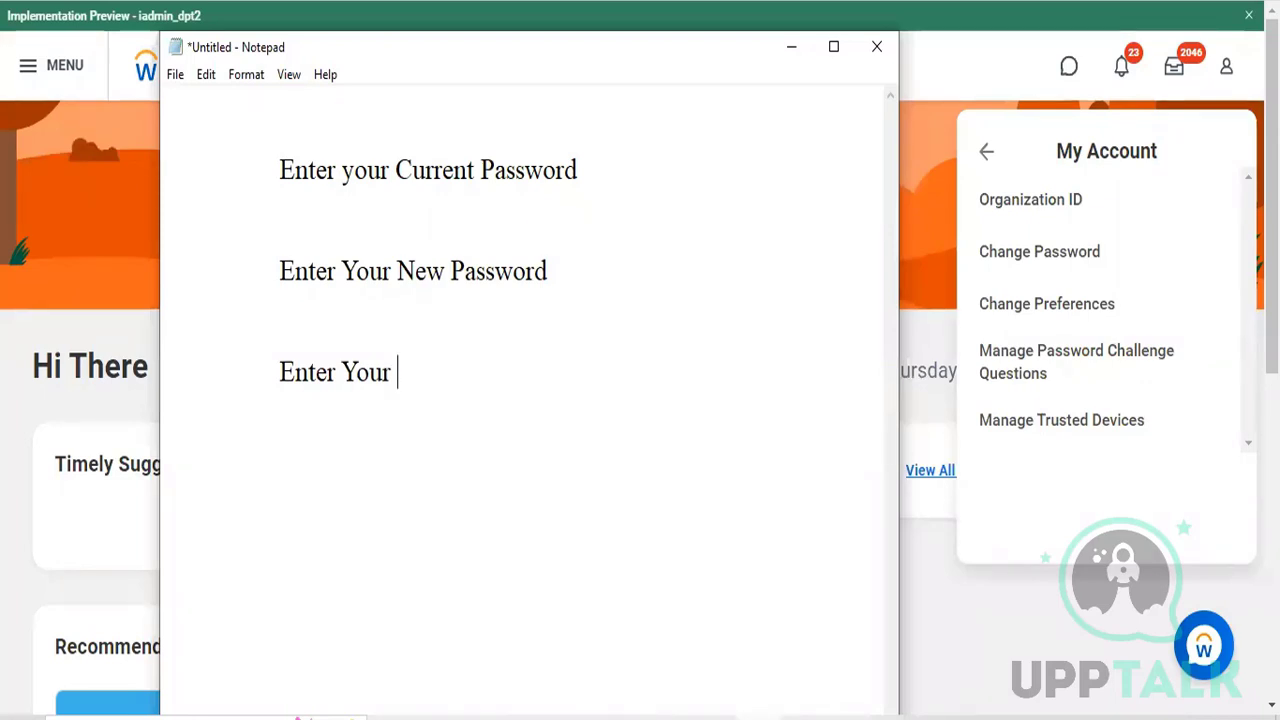
key(BackSpace)
key(BackSpace)
key(BackSpace)
key(BackSpace)
key(BackSpace)
key(BackSpace)
key(BackSpace)
key(BackSpace)
key(BackSpace)
key(BackSpace)
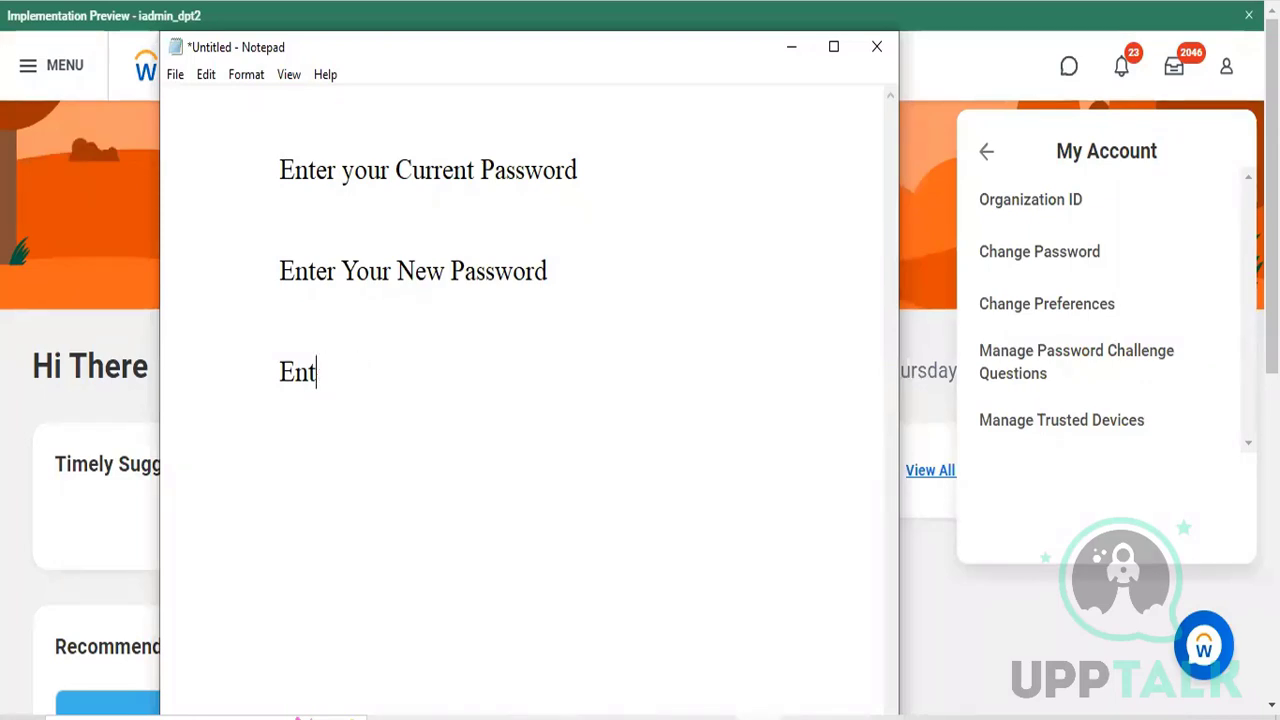
key(BackSpace)
text(Please c)
key(BackSpace)
text(Conf)
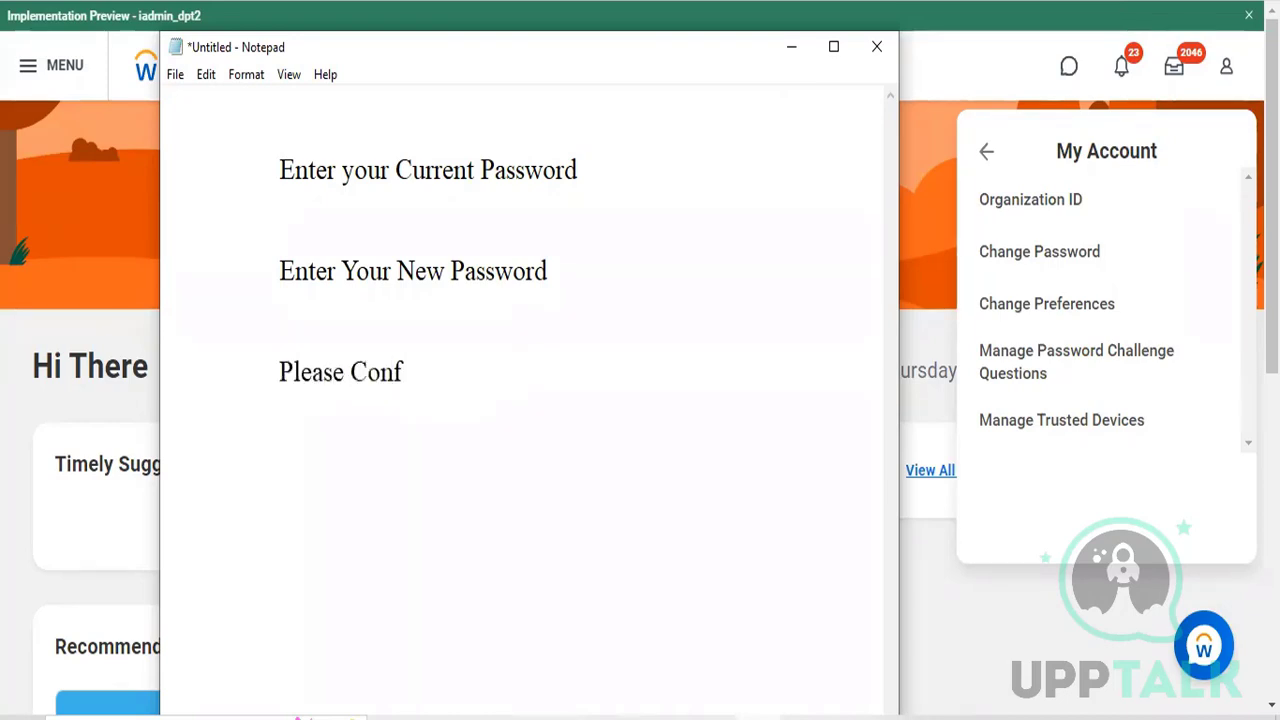
text(irm your )
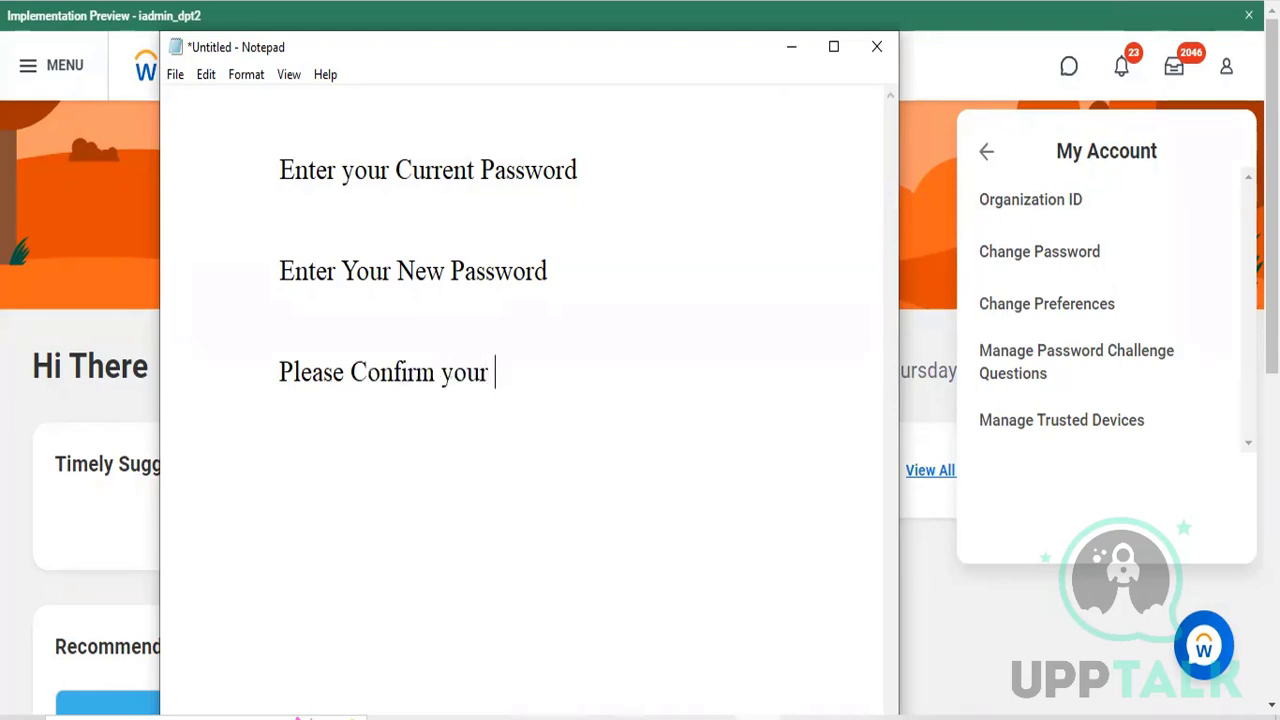
text(New Pas)
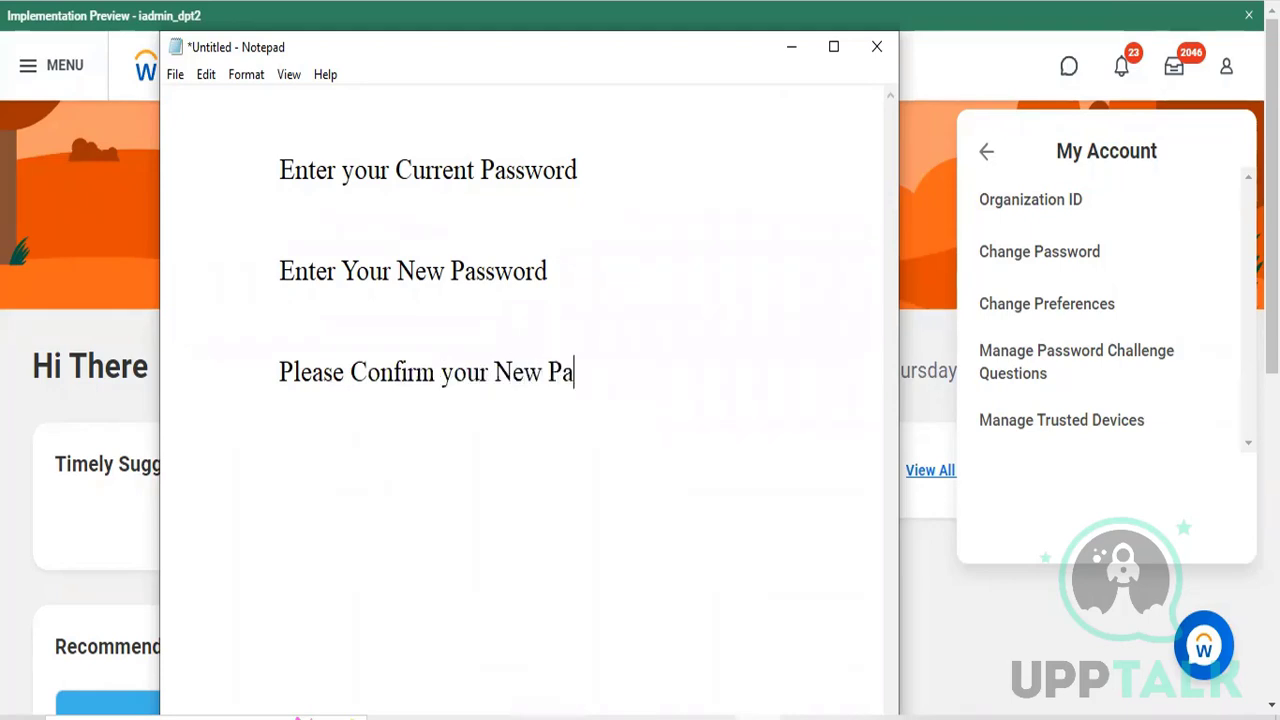
key(BackSpace)
key(BackSpace)
key(BackSpace)
key(BackSpace)
key(BackSpace)
key(BackSpace)
key(BackSpace)
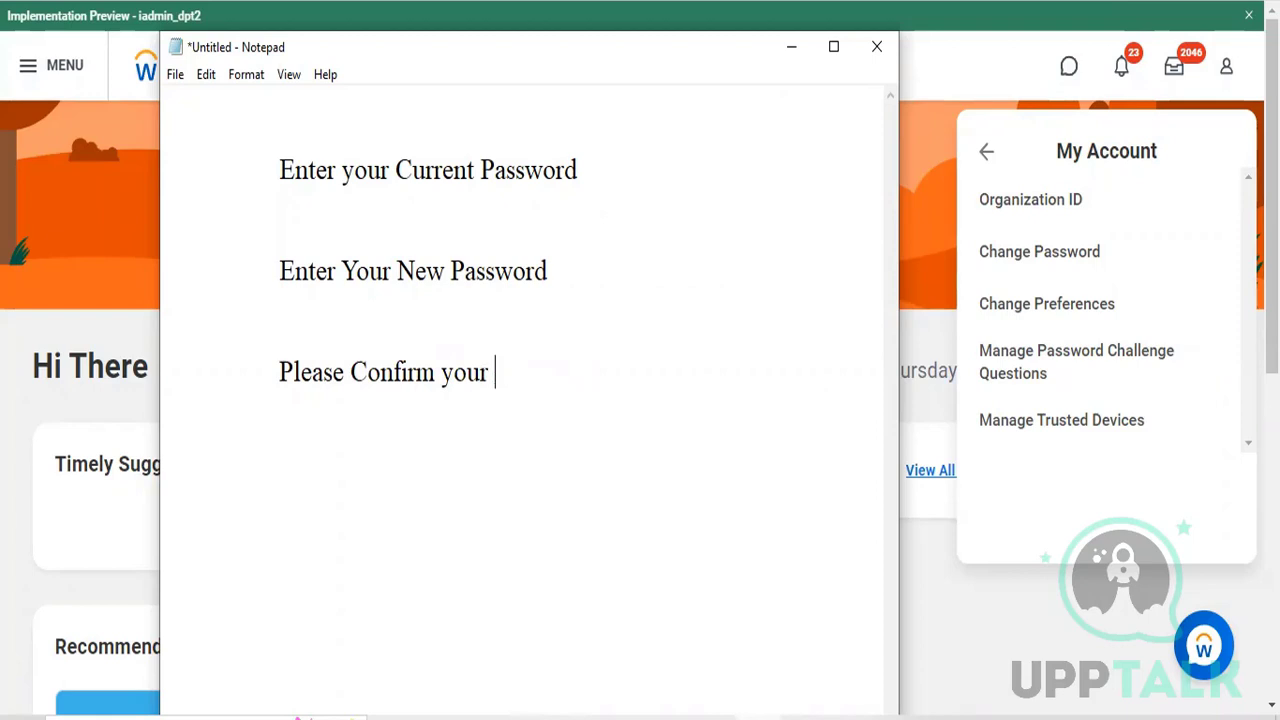
text(password)
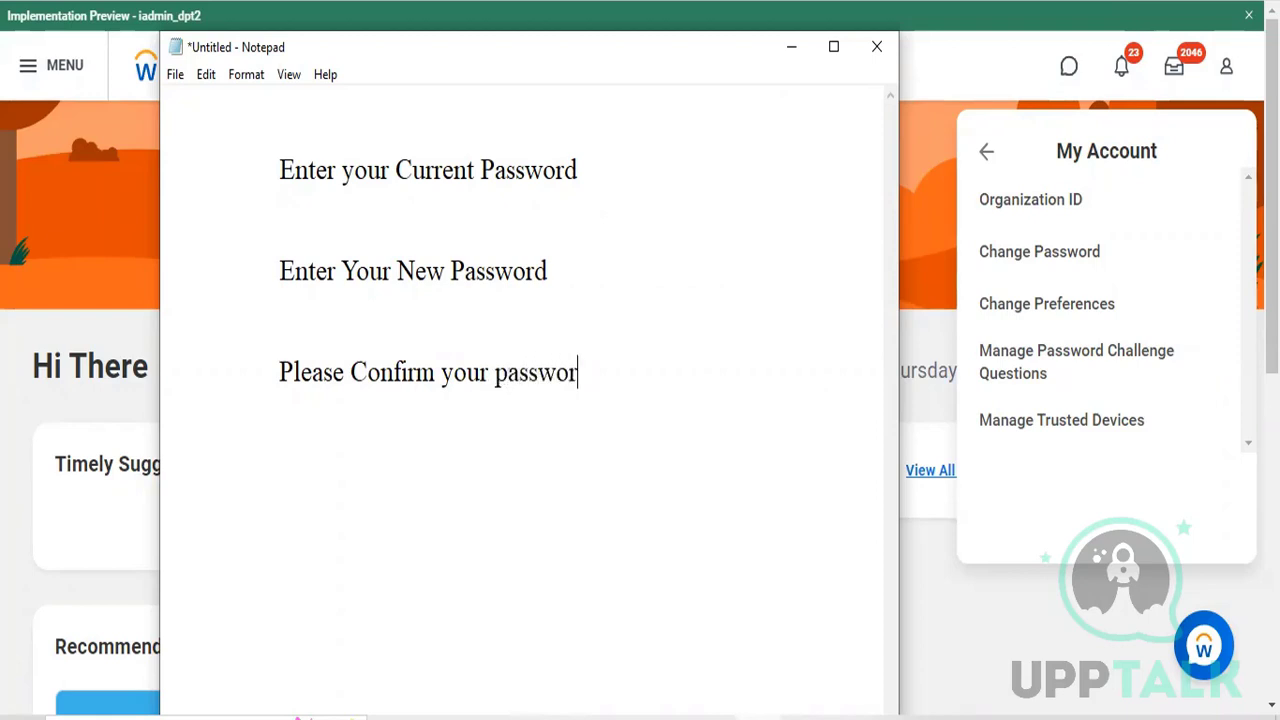
click(428, 214)
Enter a sample current password on an indented line under the first prompt.
key(Return)
key(Tab)
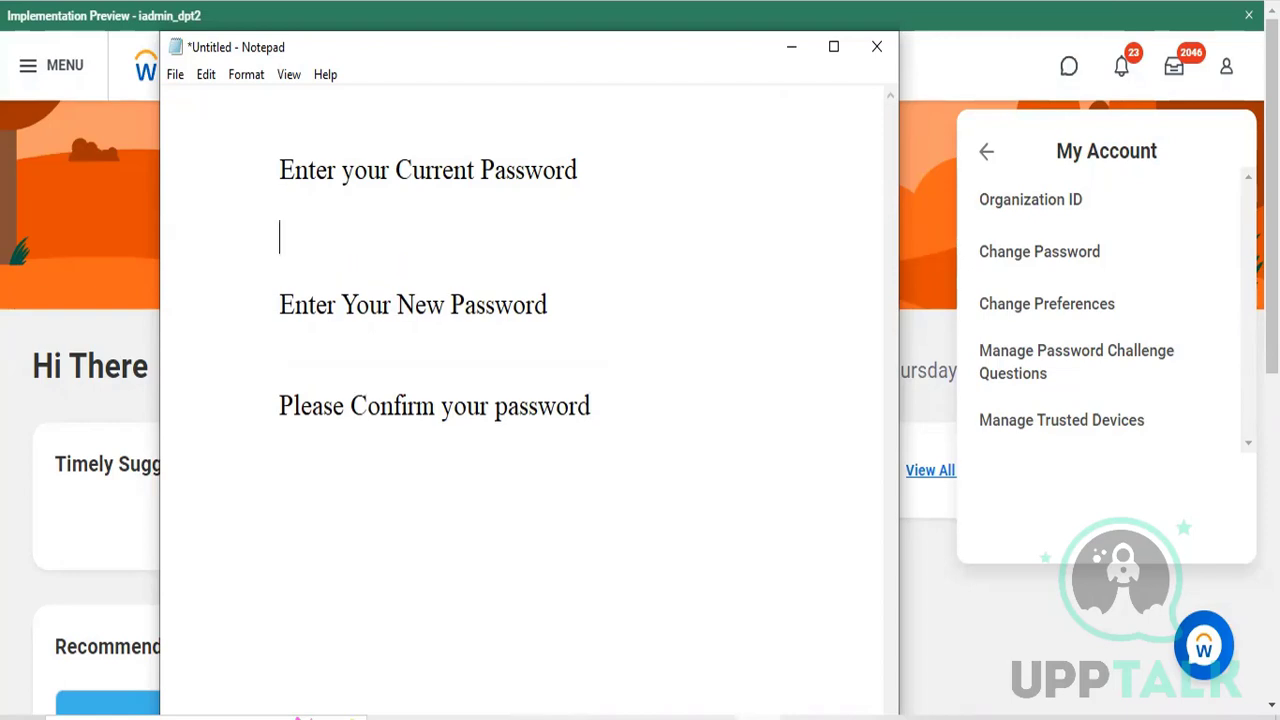
key(Home)
click(427, 214)
click(410, 232)
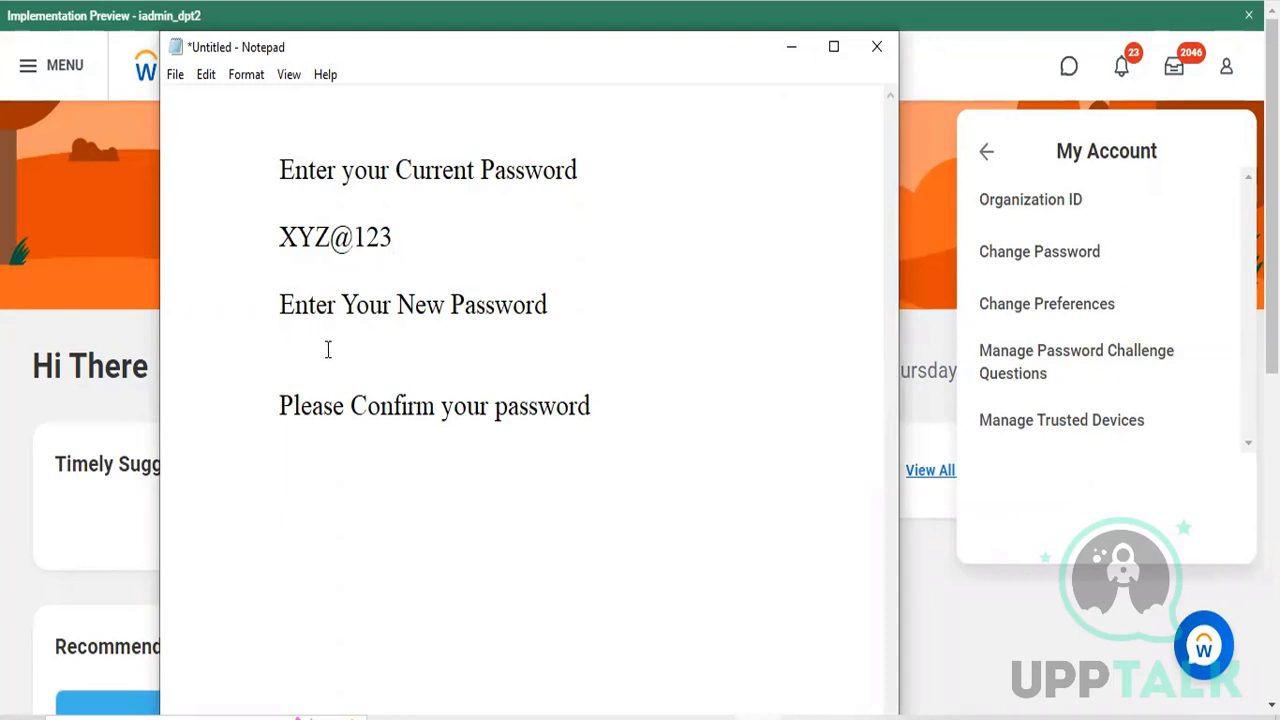
Add the same sample new password under both the new-password and confirm prompts.
click(340, 363)
key(Return)
click(339, 363)
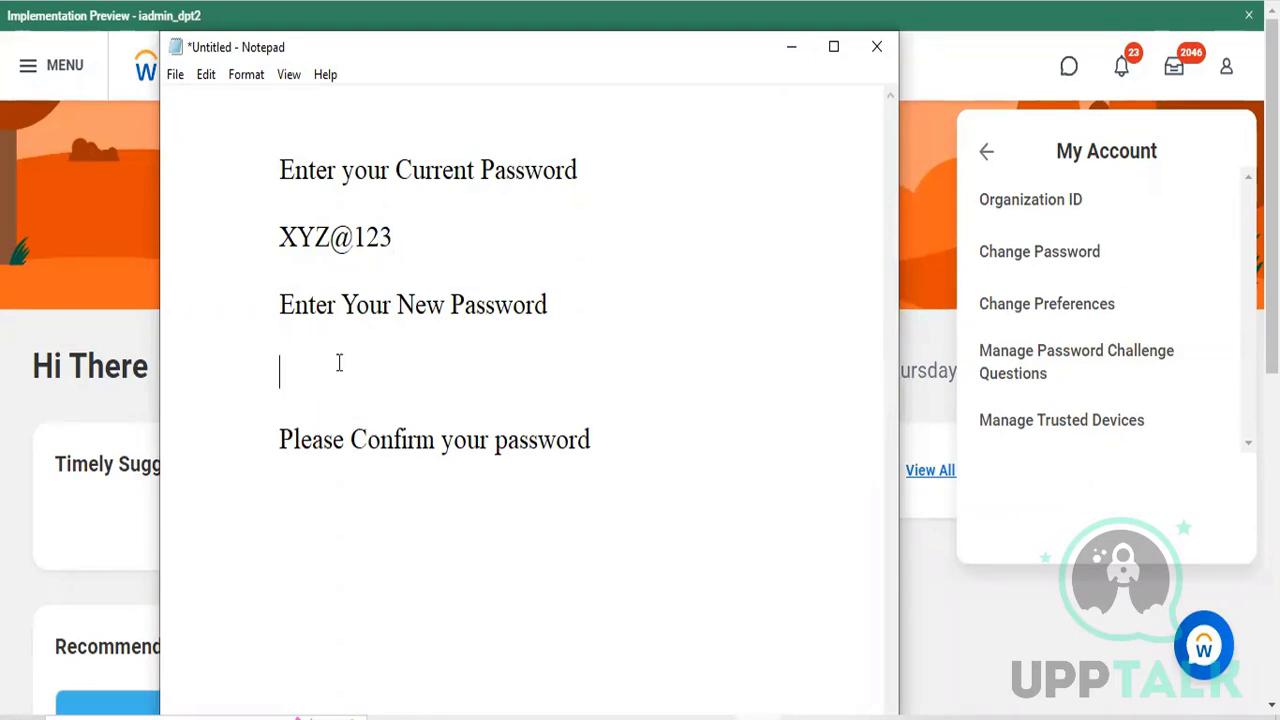
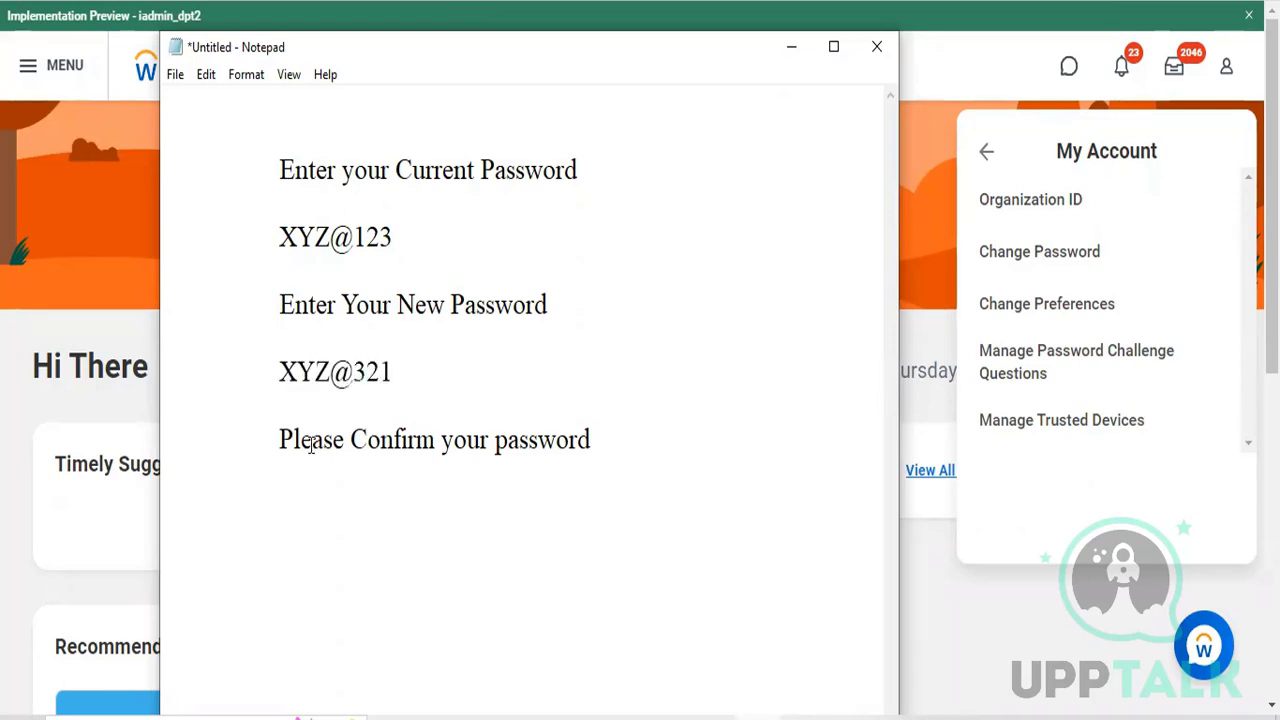
click(333, 482)
click(294, 580)
click(636, 438)
key(Return)
key(Tab)
Finish the notes with the lines 'Tap' and 'ok and Submit', then close Notepad.
key(Return)
key(Tab)
text(Tap)
key(Return)
key(Return)
key(Tab)
text(ok and Su)
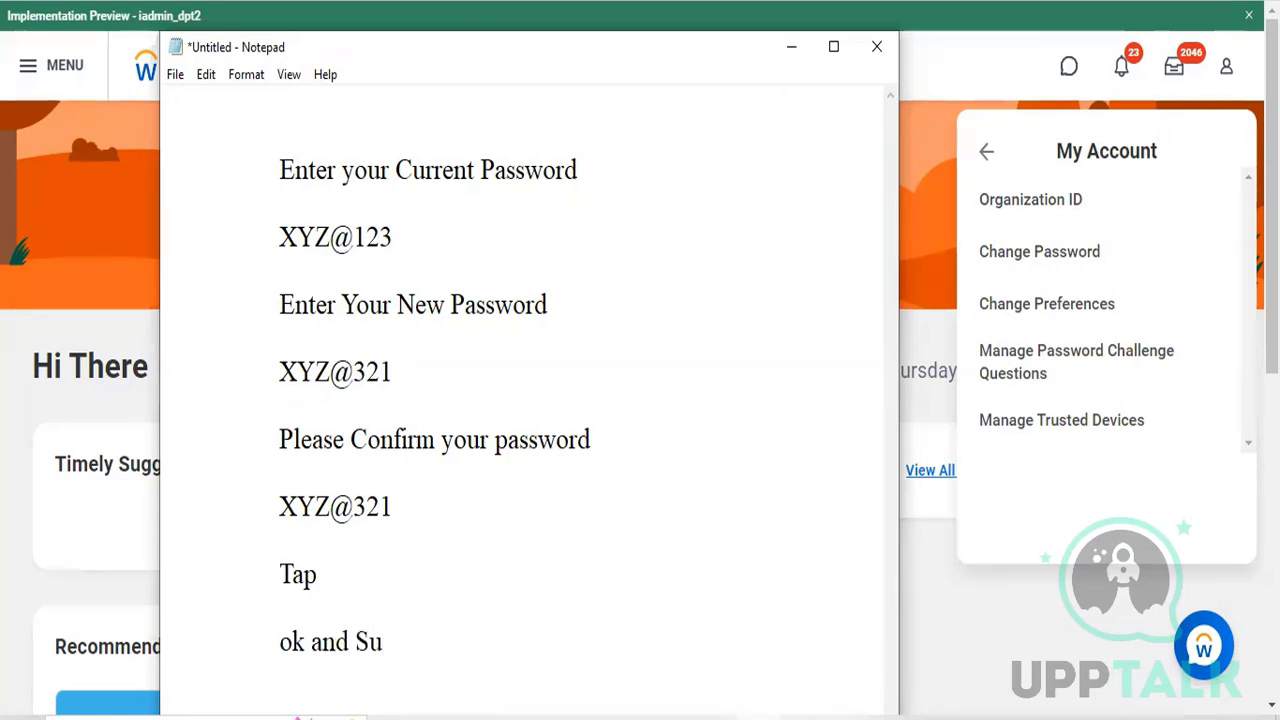
text(bmiy)
key(BackSpace)
text(y)
key(BackSpace)
text(t)
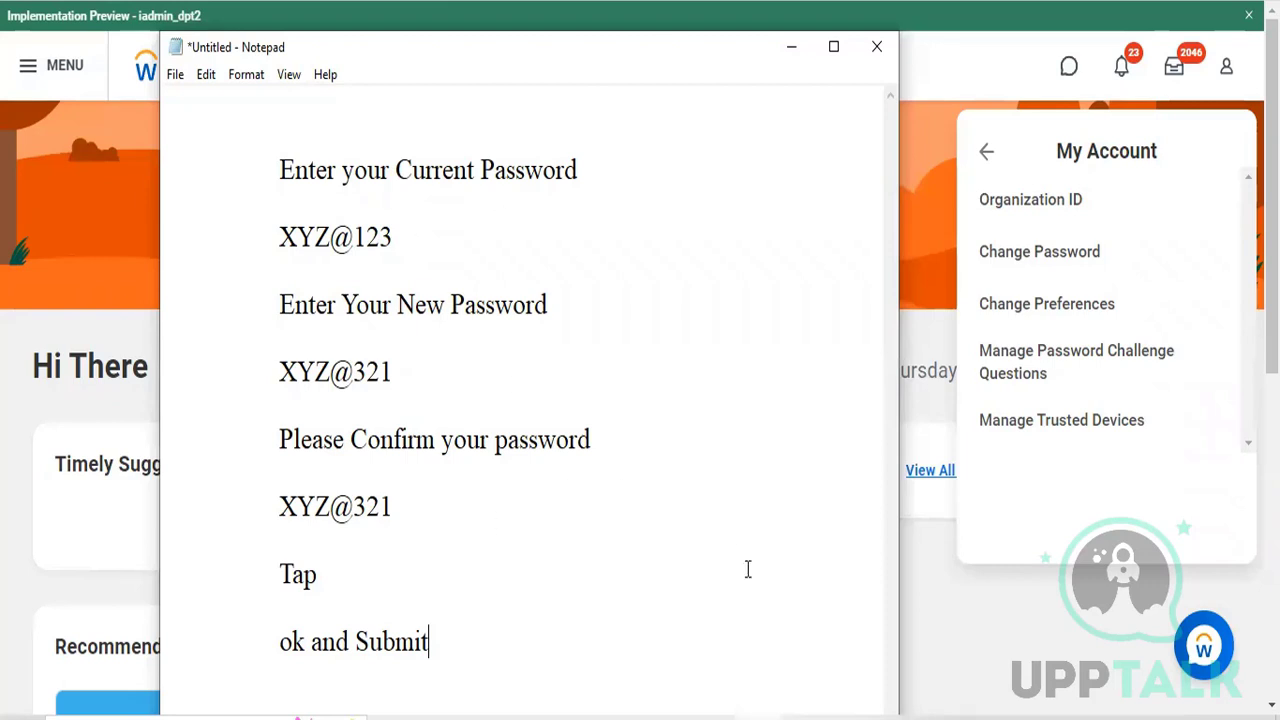
key(alt+F4)
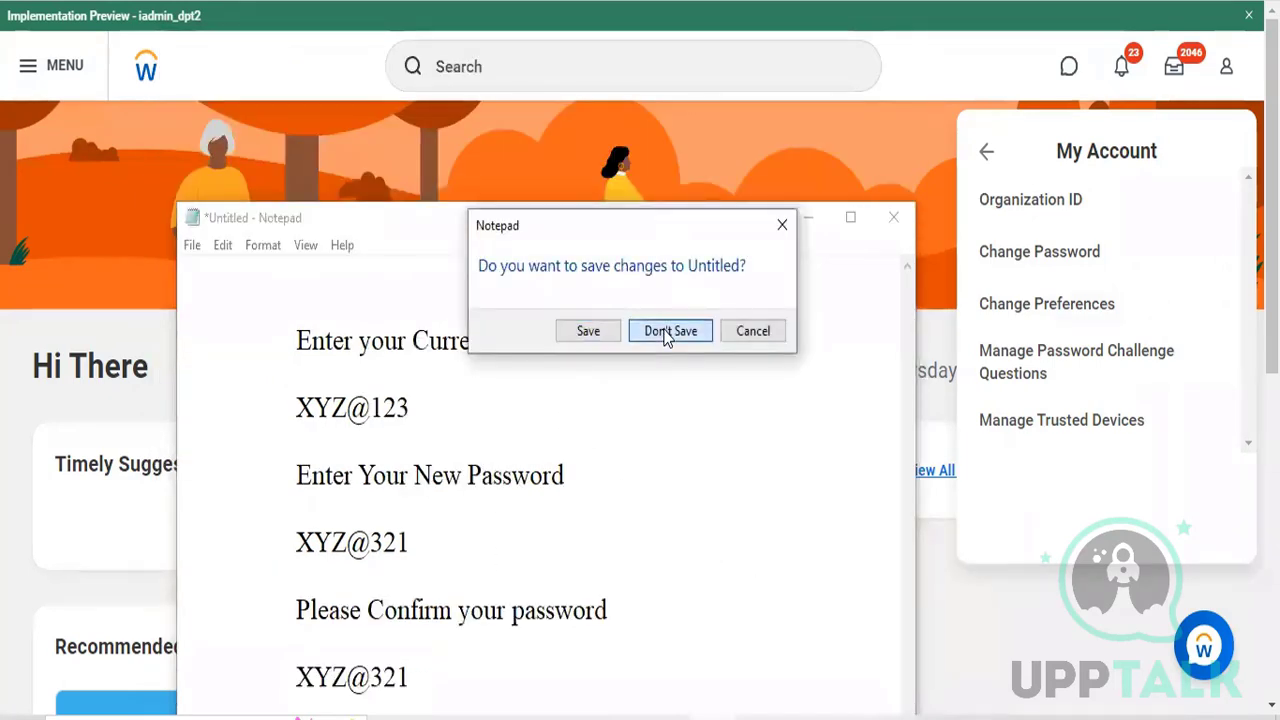
Discard the Notepad notes without saving and return to the Workday Workbench page.
click(666, 332)
click(986, 155)
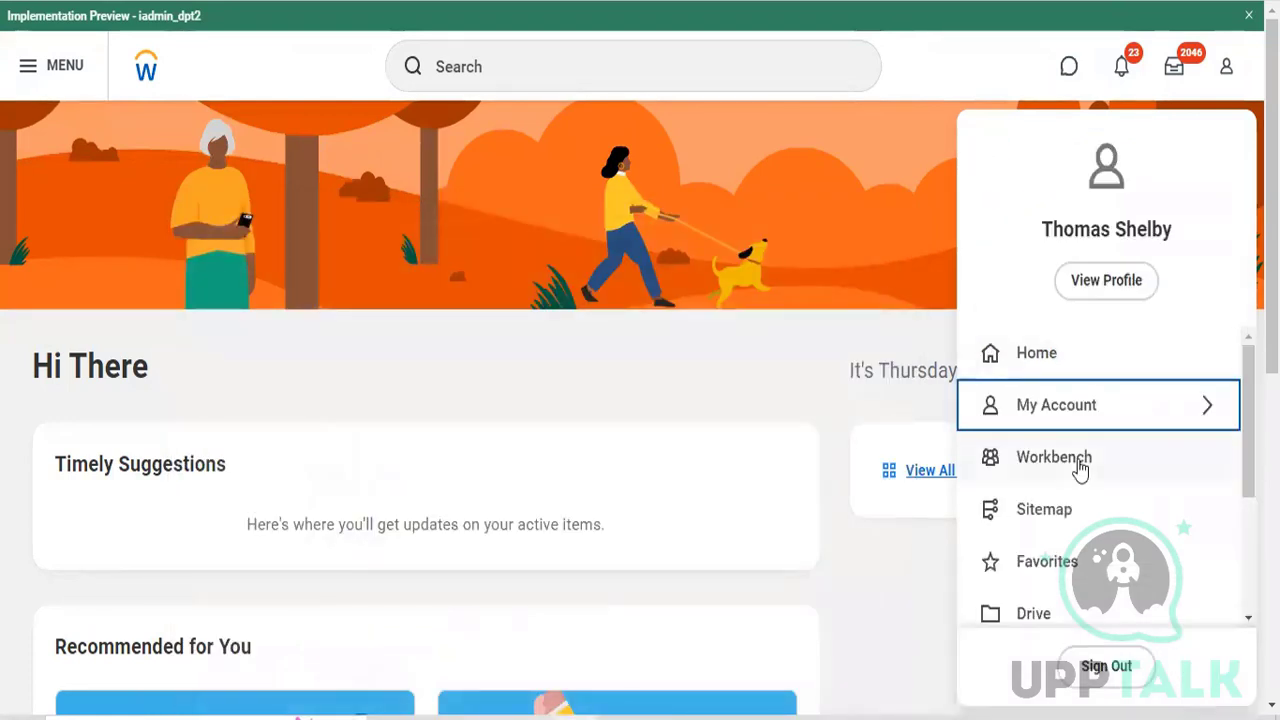
scroll(1077, 466, down, 2)
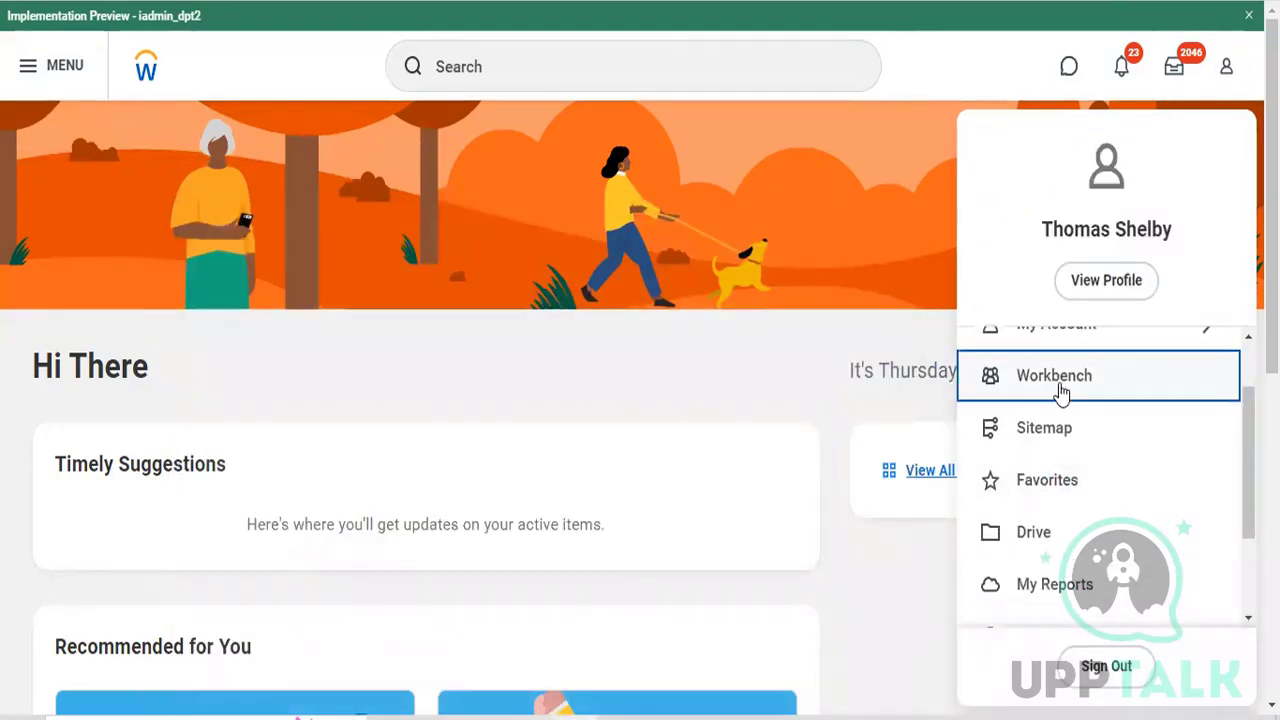
key(Escape)
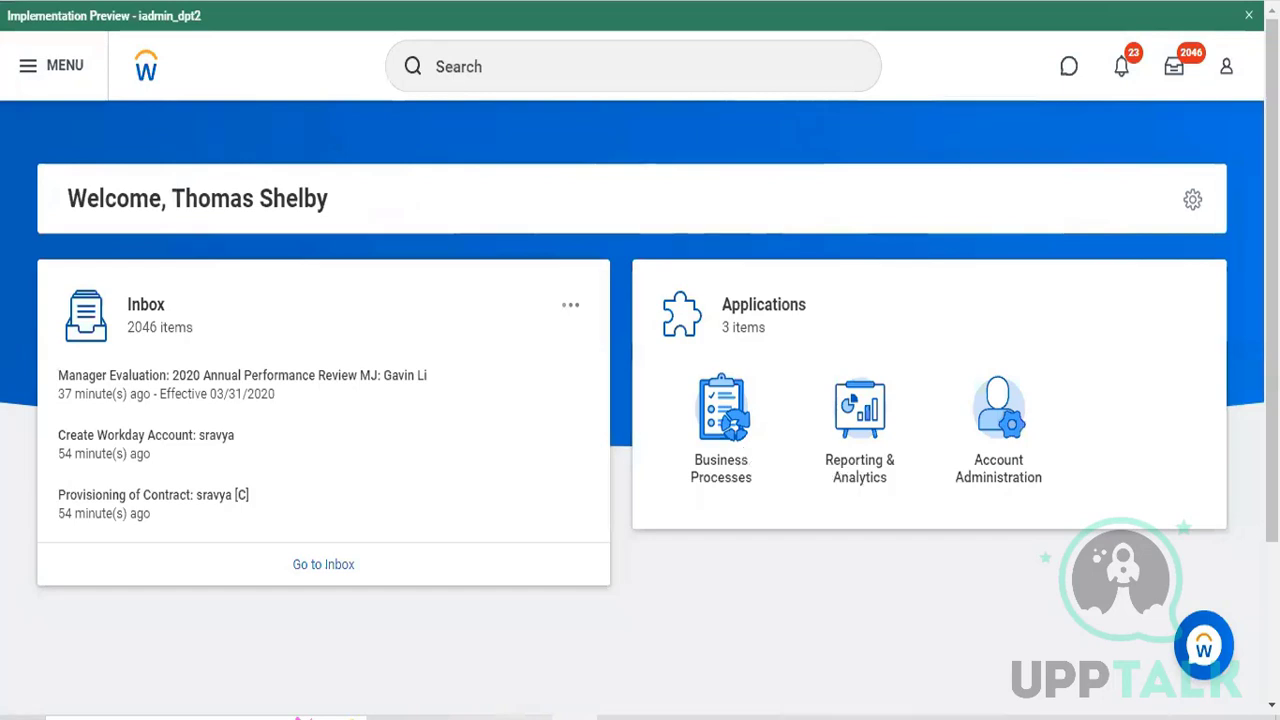
Return to the Workday home page, then open the Sitemap from the profile menu.
click(1228, 70)
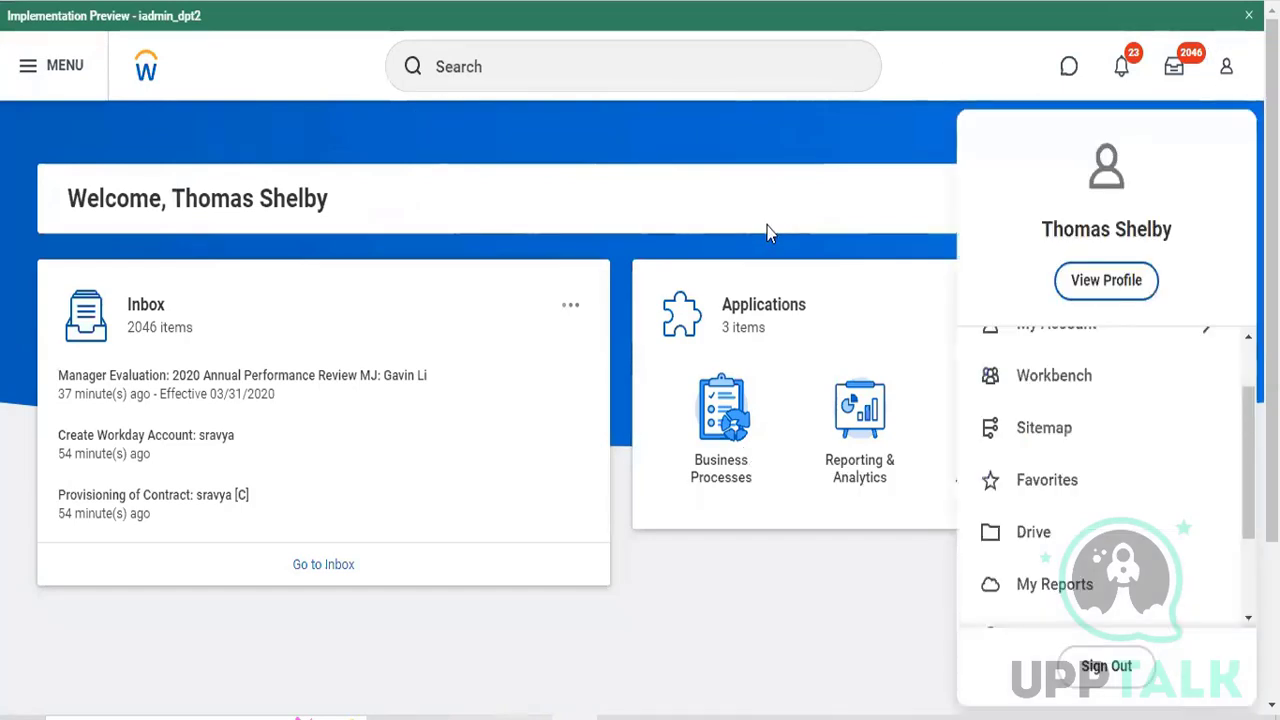
scroll(1033, 398, up, 1)
click(995, 350)
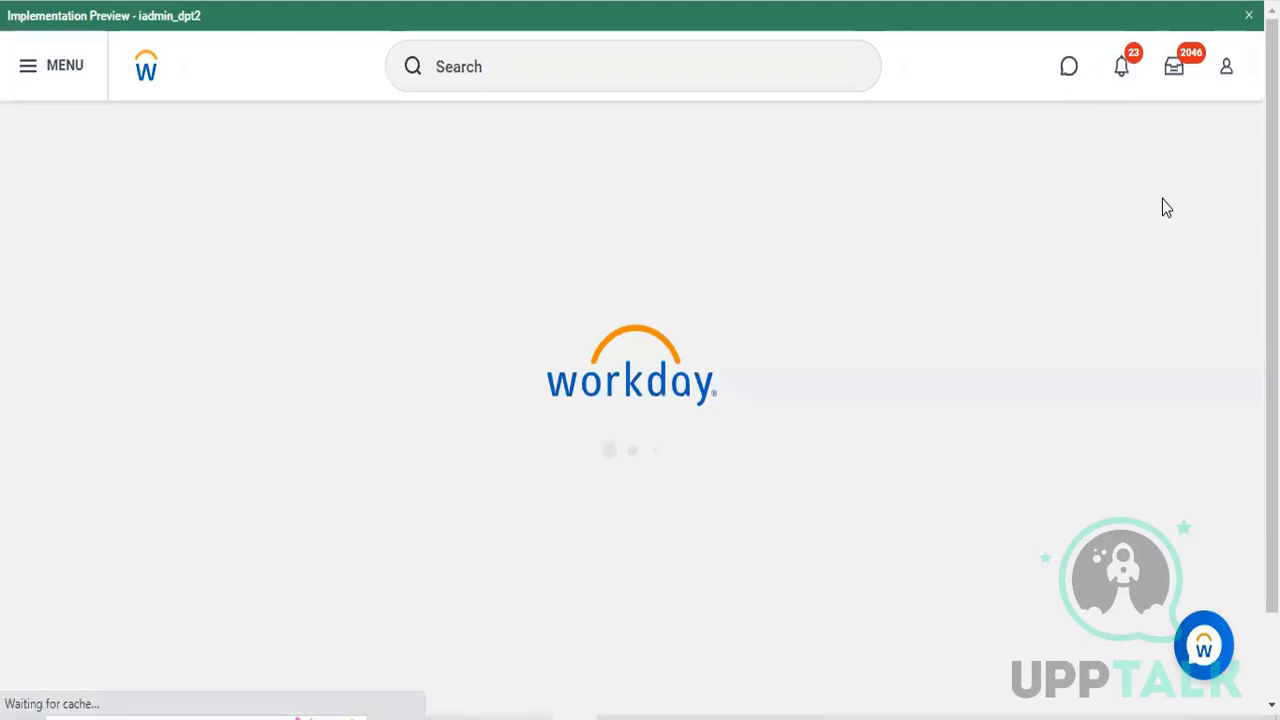
click(1226, 66)
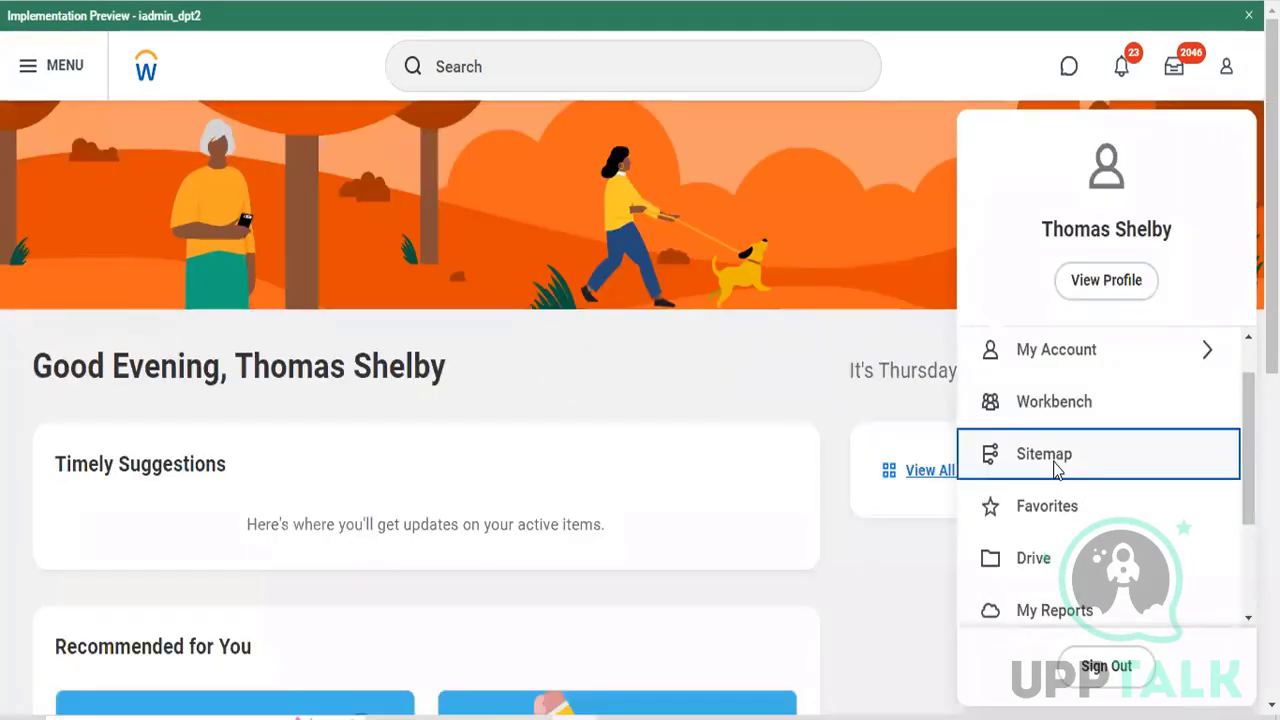
click(1055, 462)
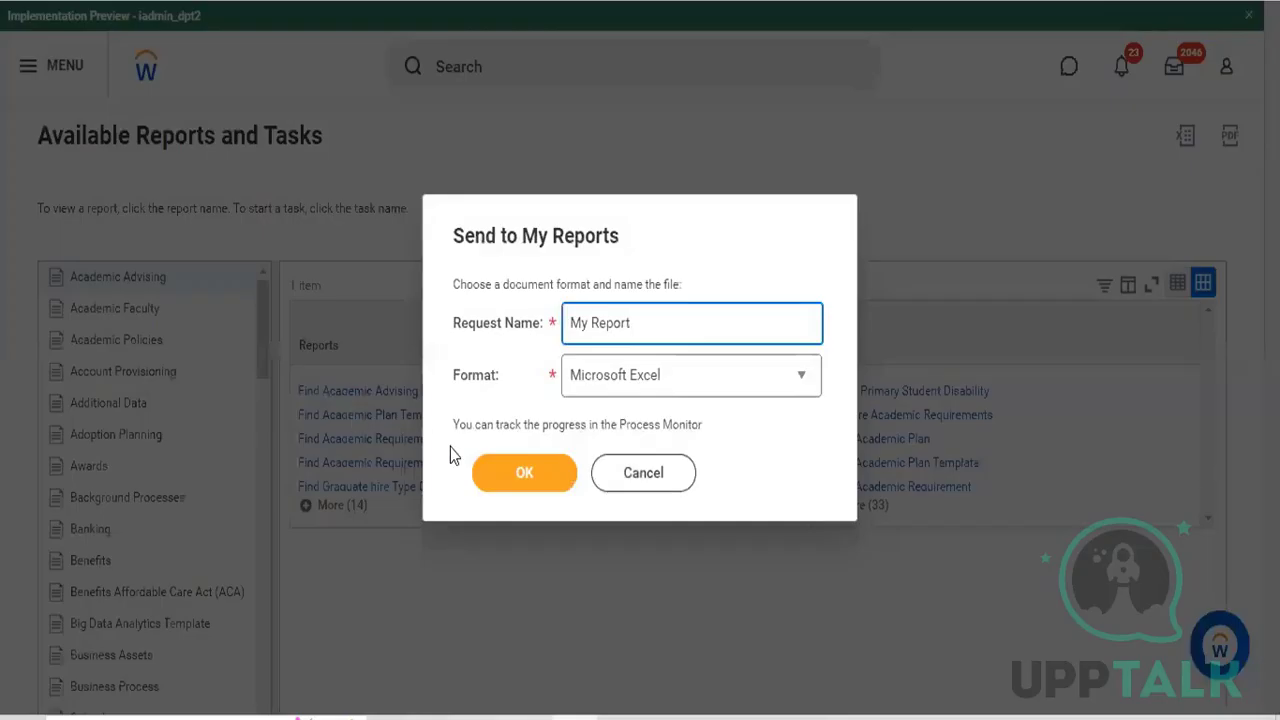
Confirm sending the Excel report to My Reports and browse the report categories.
click(556, 482)
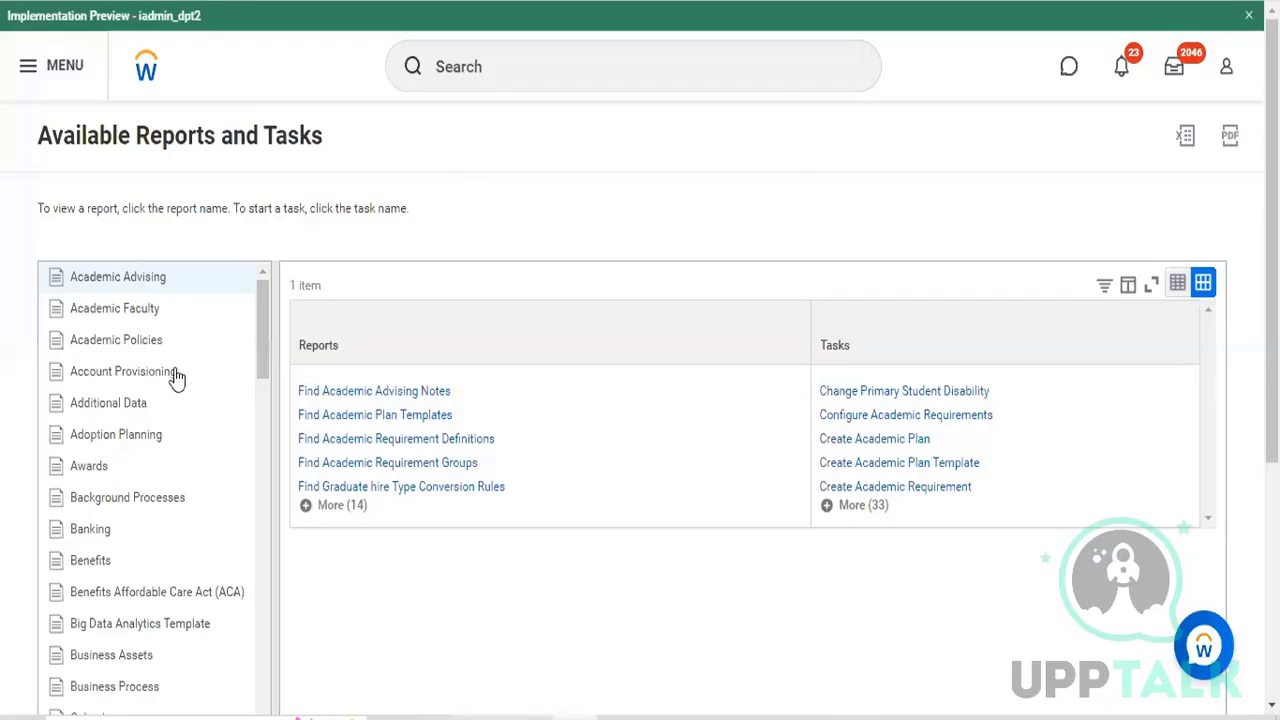
scroll(163, 381, down, 5)
scroll(167, 381, down, 10)
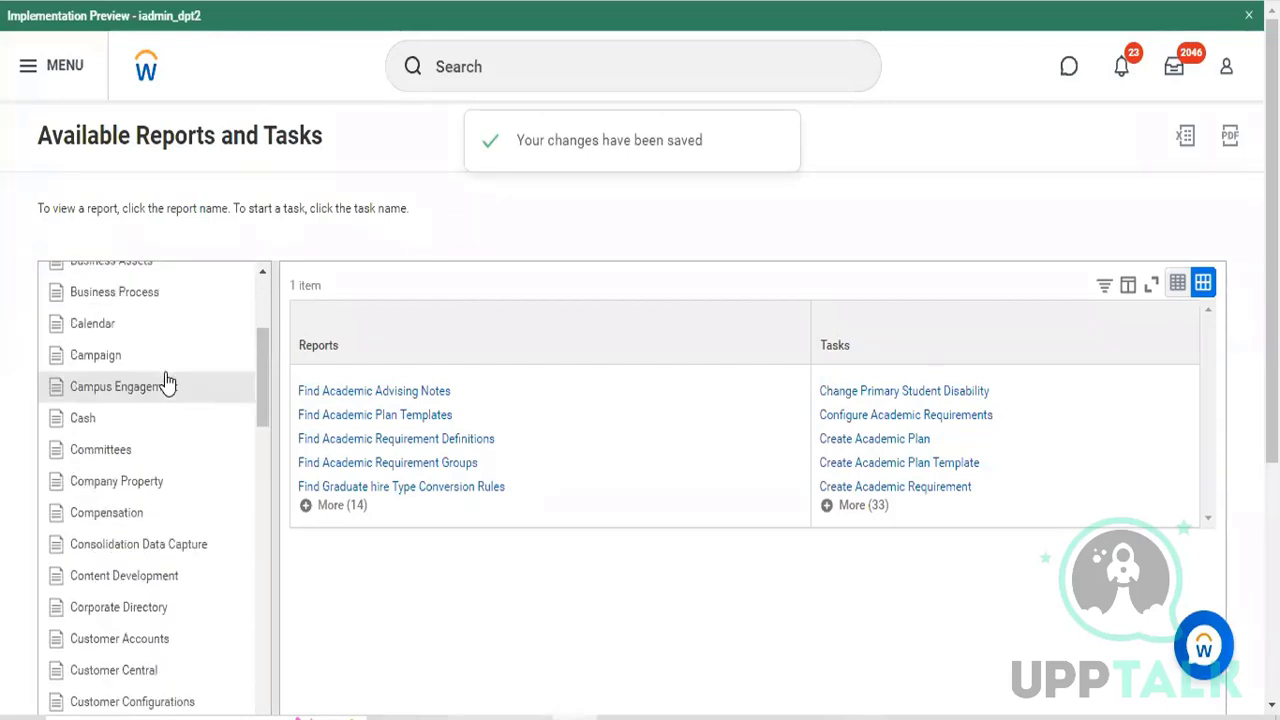
scroll(167, 381, down, 5)
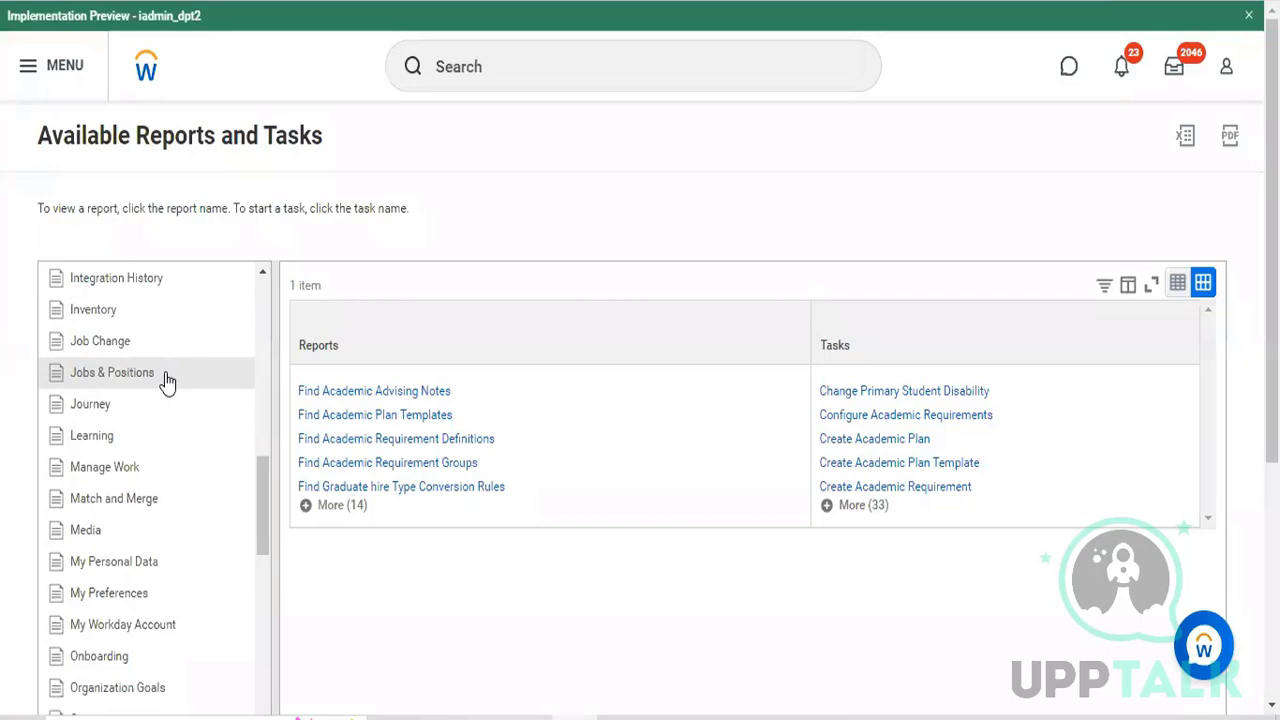
scroll(167, 381, up, 5)
scroll(167, 381, up, 3)
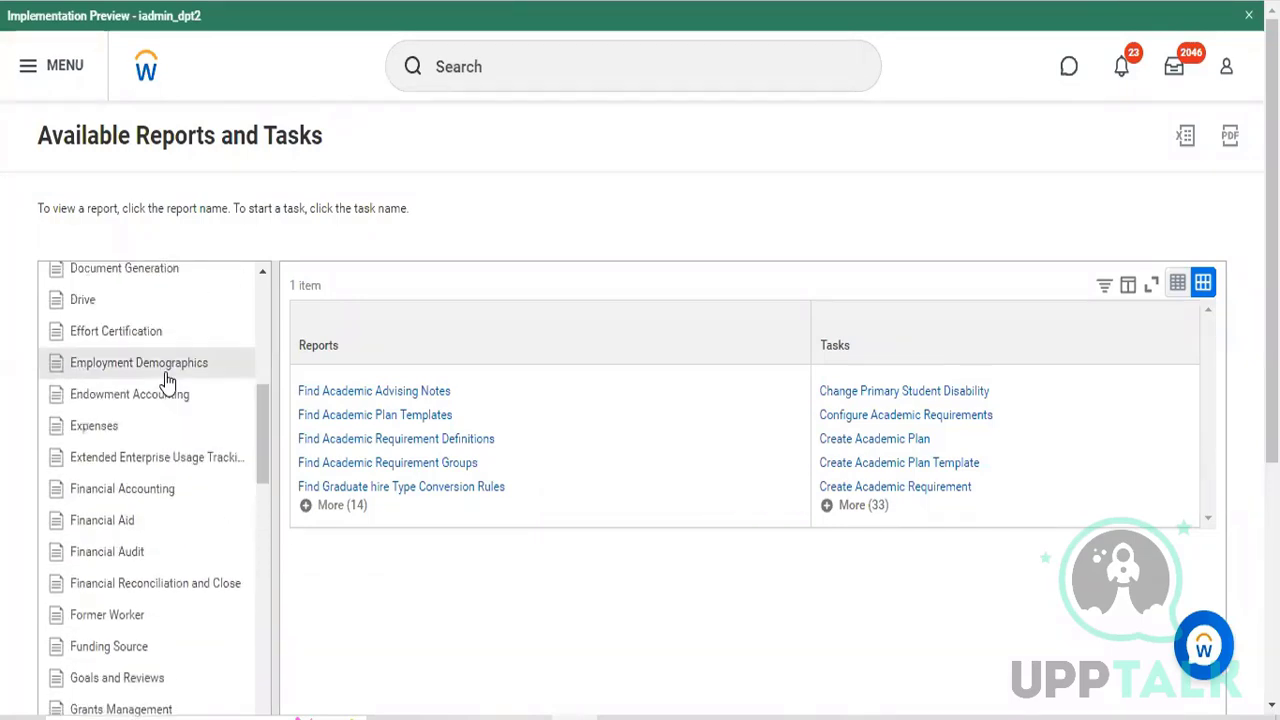
scroll(167, 381, up, 4)
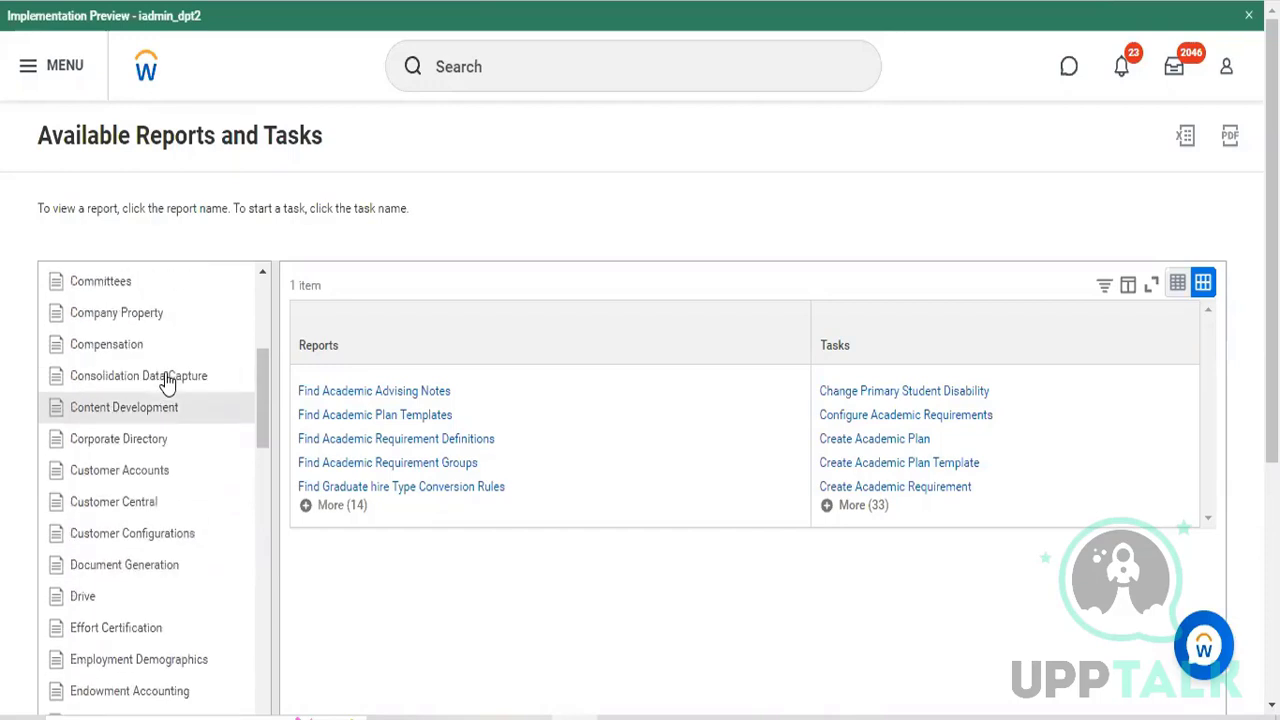
scroll(164, 380, up, 3)
Show the Compensation category and expand all 122 of its reports.
click(117, 487)
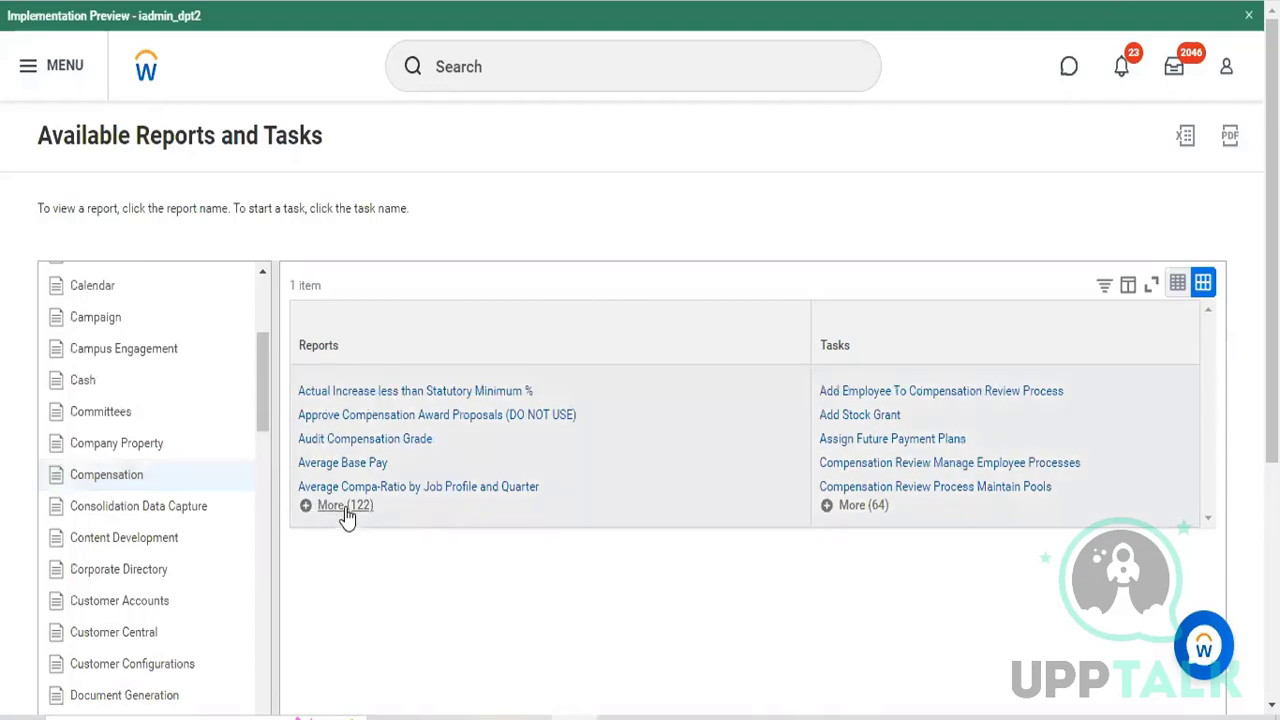
click(345, 508)
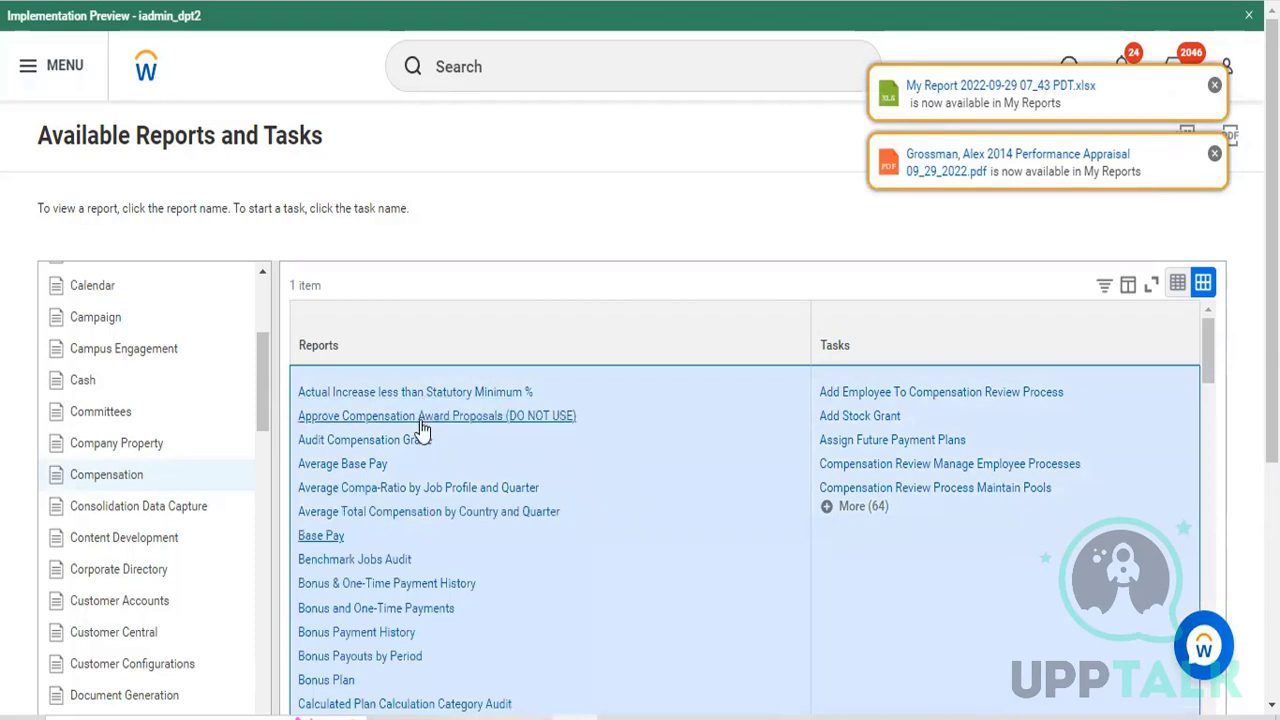
scroll(420, 425, down, 4)
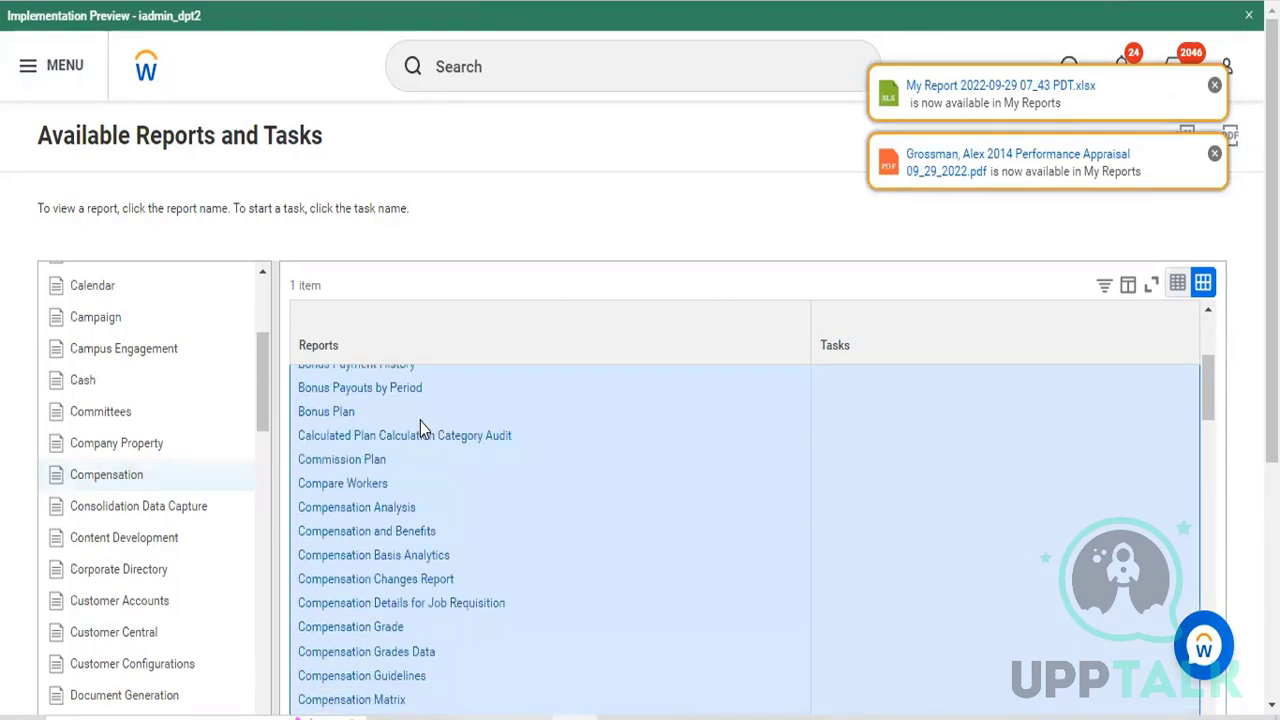
scroll(420, 424, up, 1)
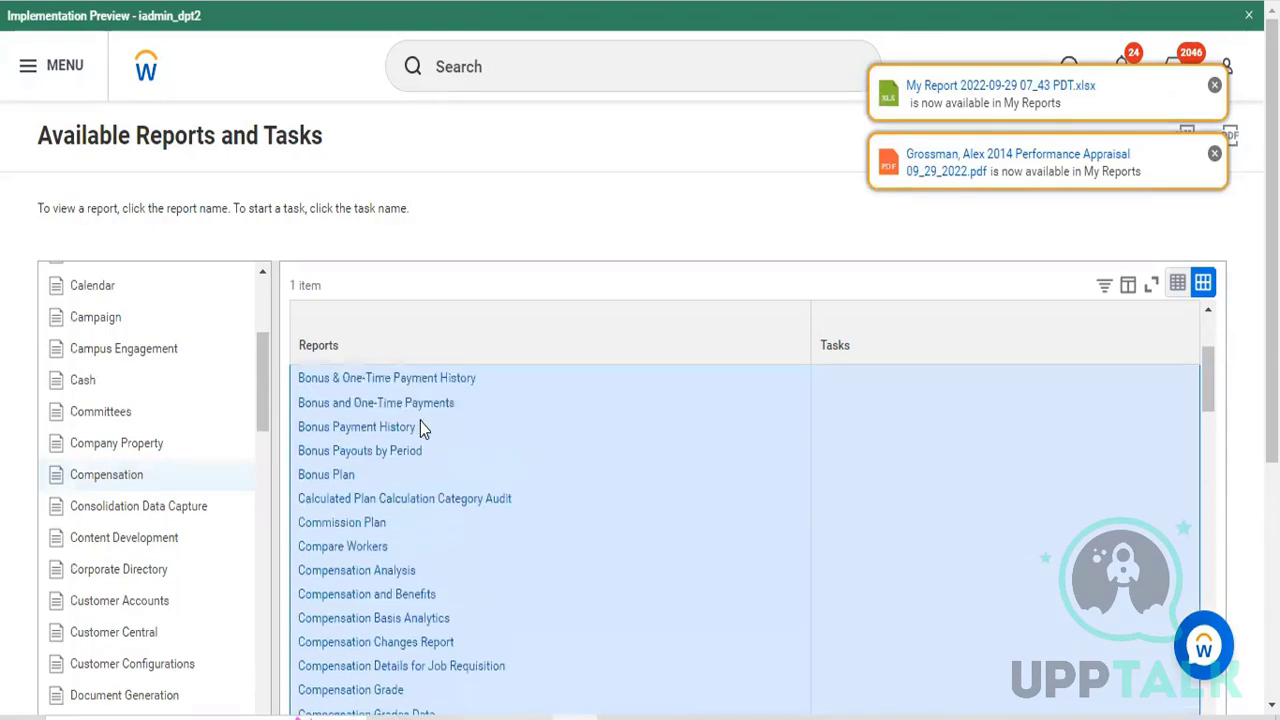
Run the Bonus Plan report with AAA Bonus Plan chosen from All Plans.
click(328, 477)
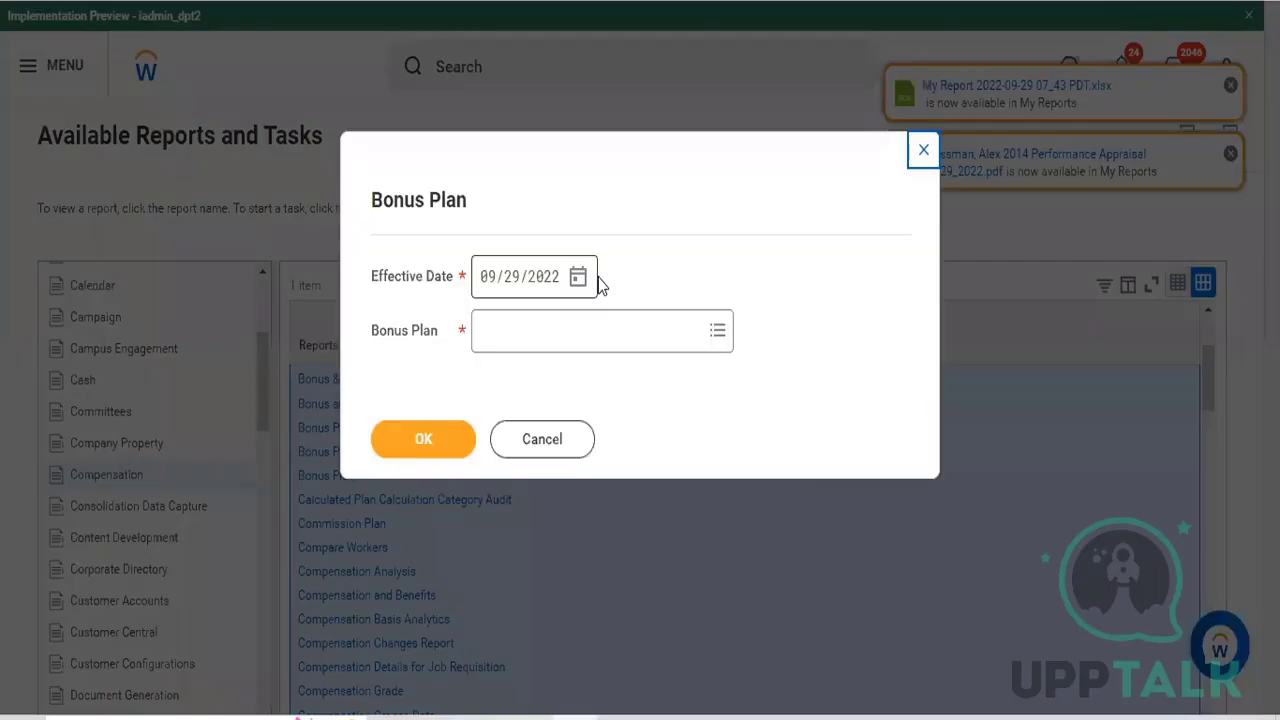
click(506, 322)
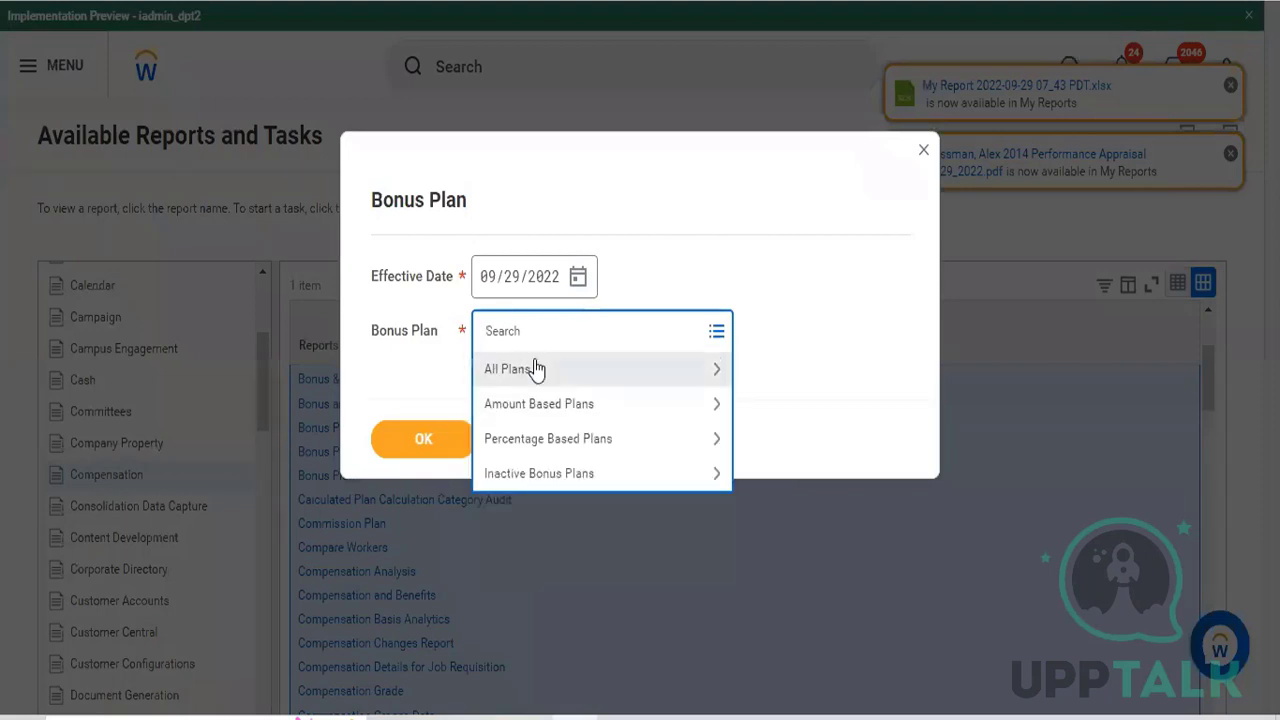
click(538, 367)
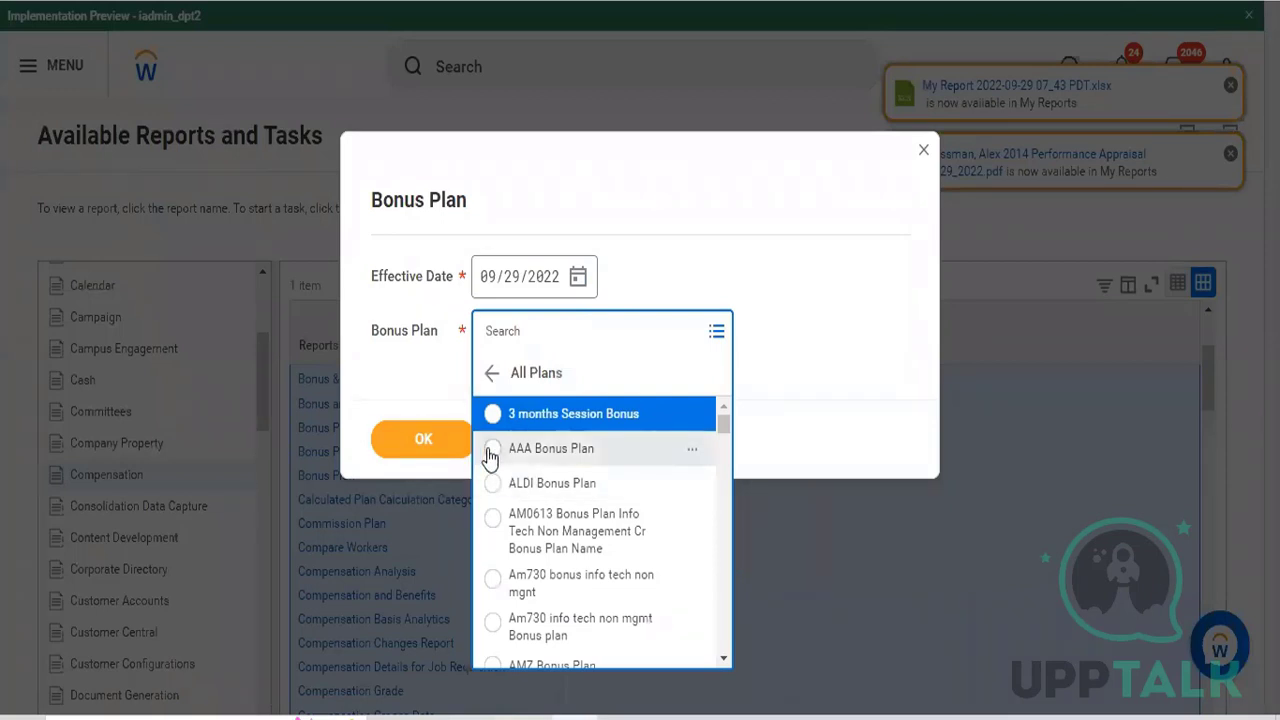
click(491, 452)
click(422, 442)
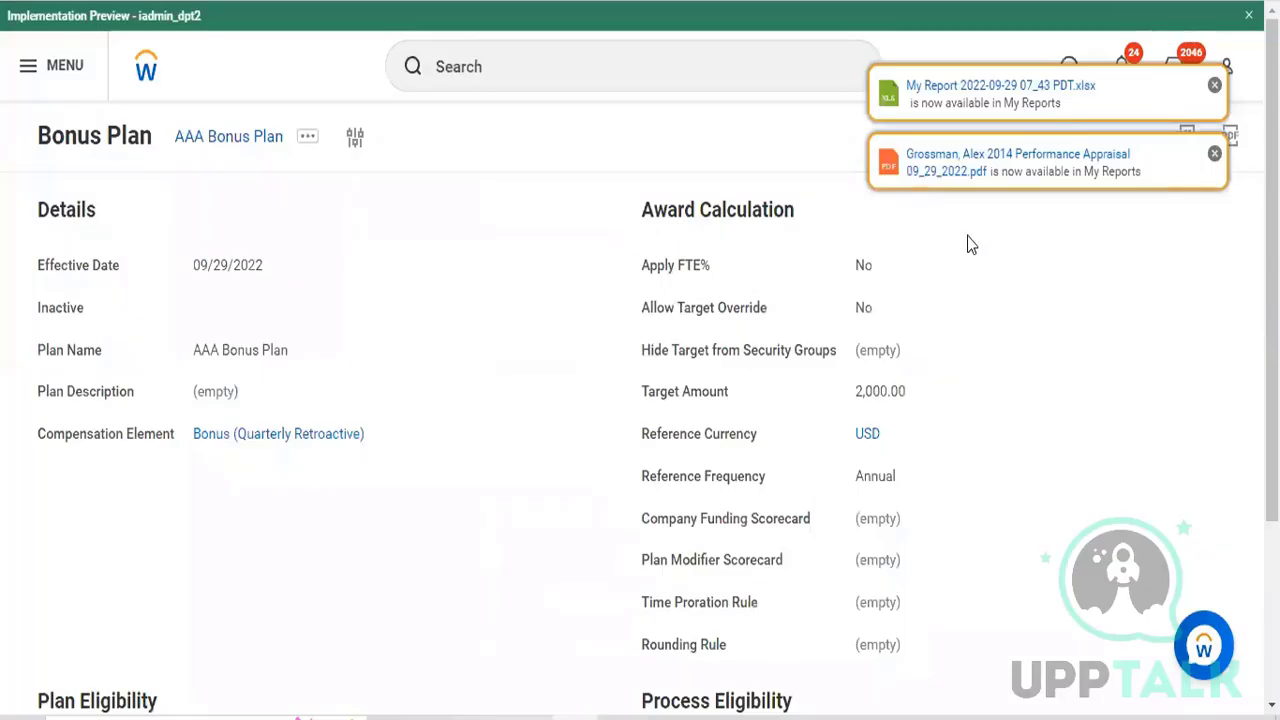
Close the performance appraisal notification and review the AAA Bonus Plan compensation details.
click(1214, 153)
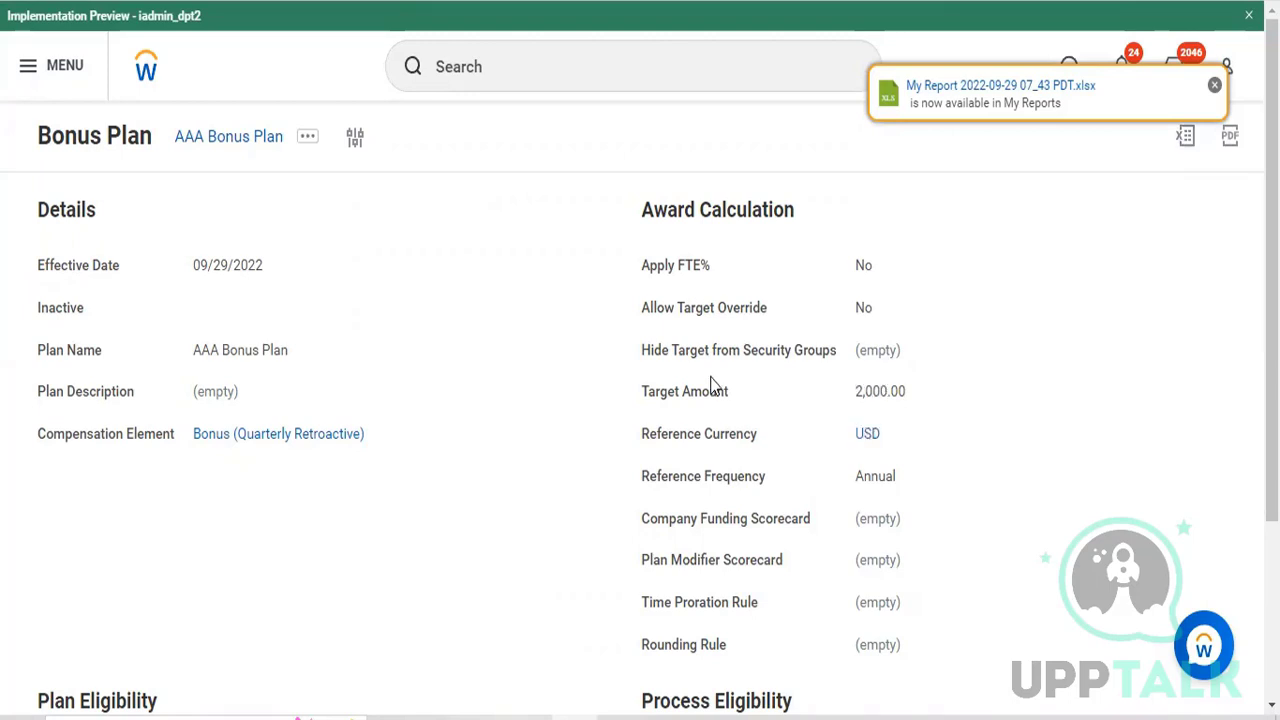
scroll(712, 386, down, 2)
scroll(712, 386, up, 2)
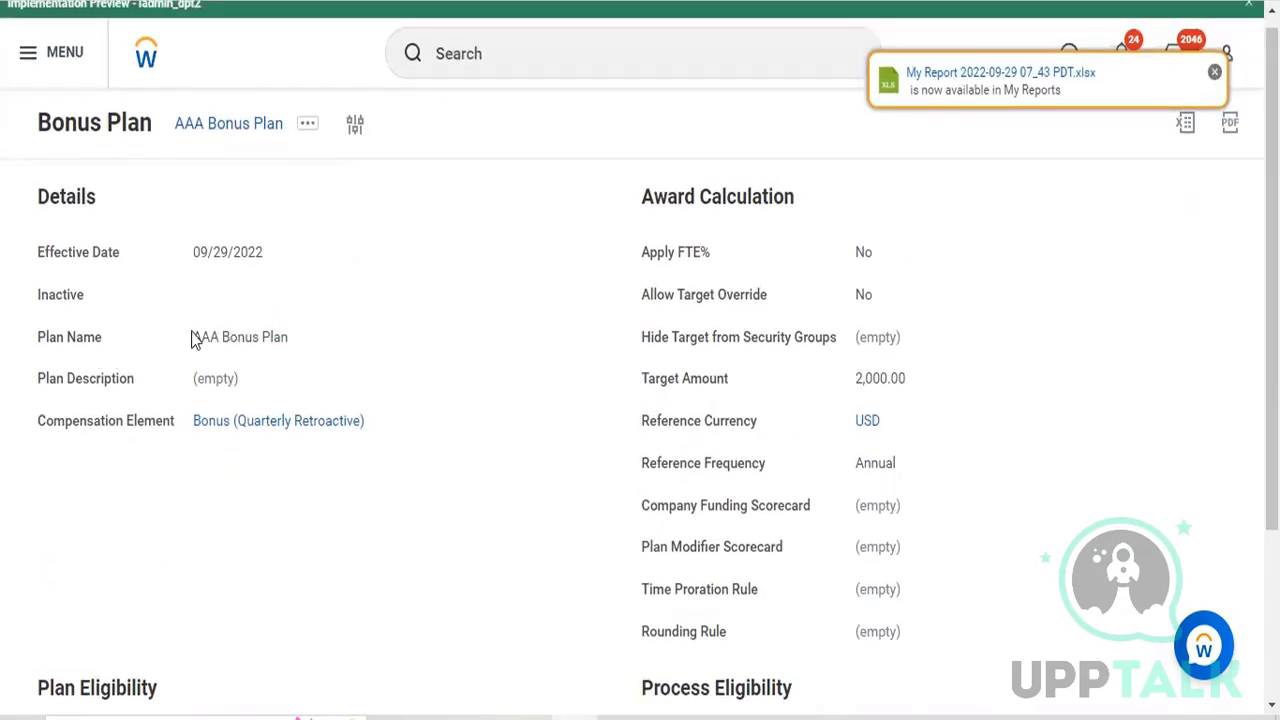
scroll(540, 410, down, 2)
scroll(540, 410, up, 3)
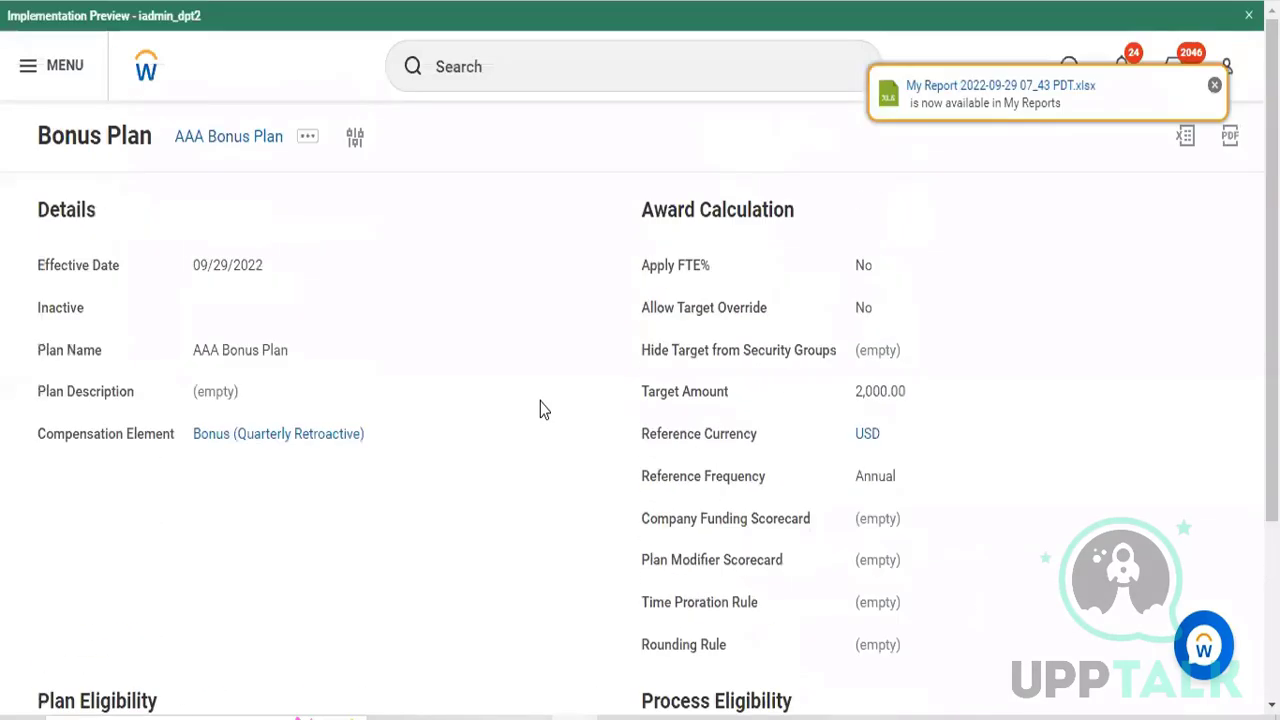
Export the report to AAA_Bonus_Plan.xlsx, enable editing, then return to Workday home.
click(1185, 137)
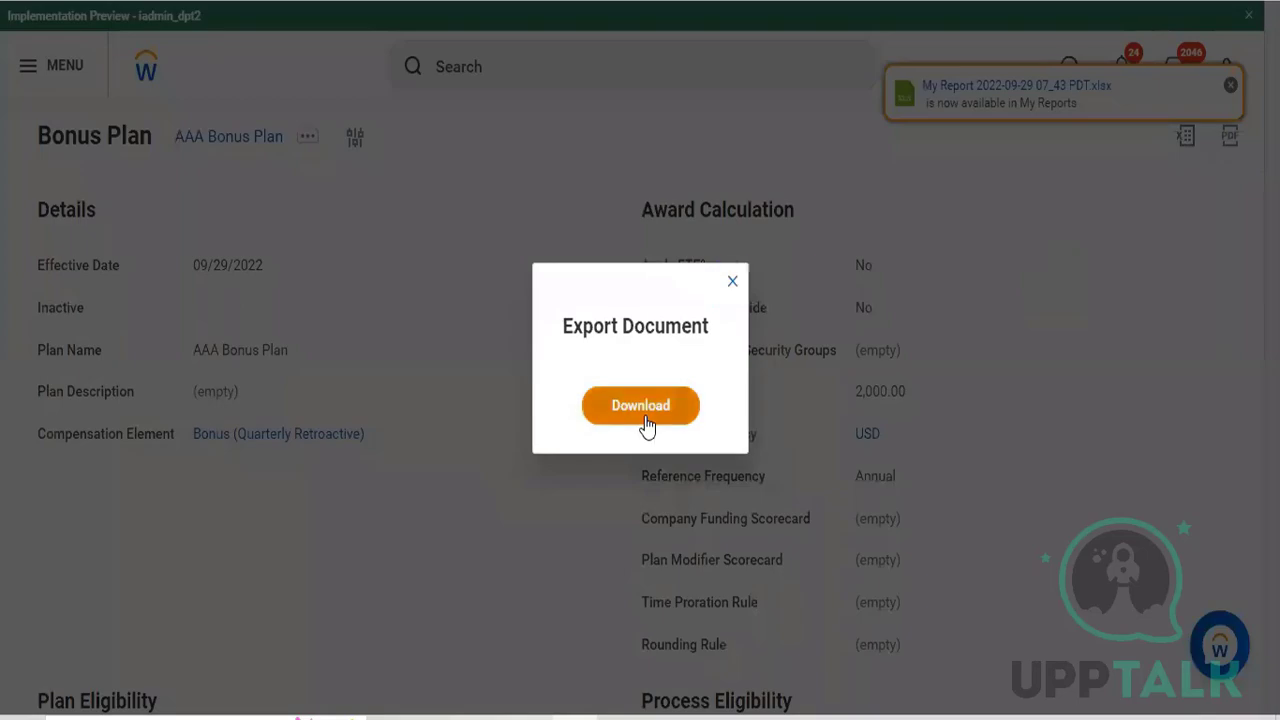
click(592, 383)
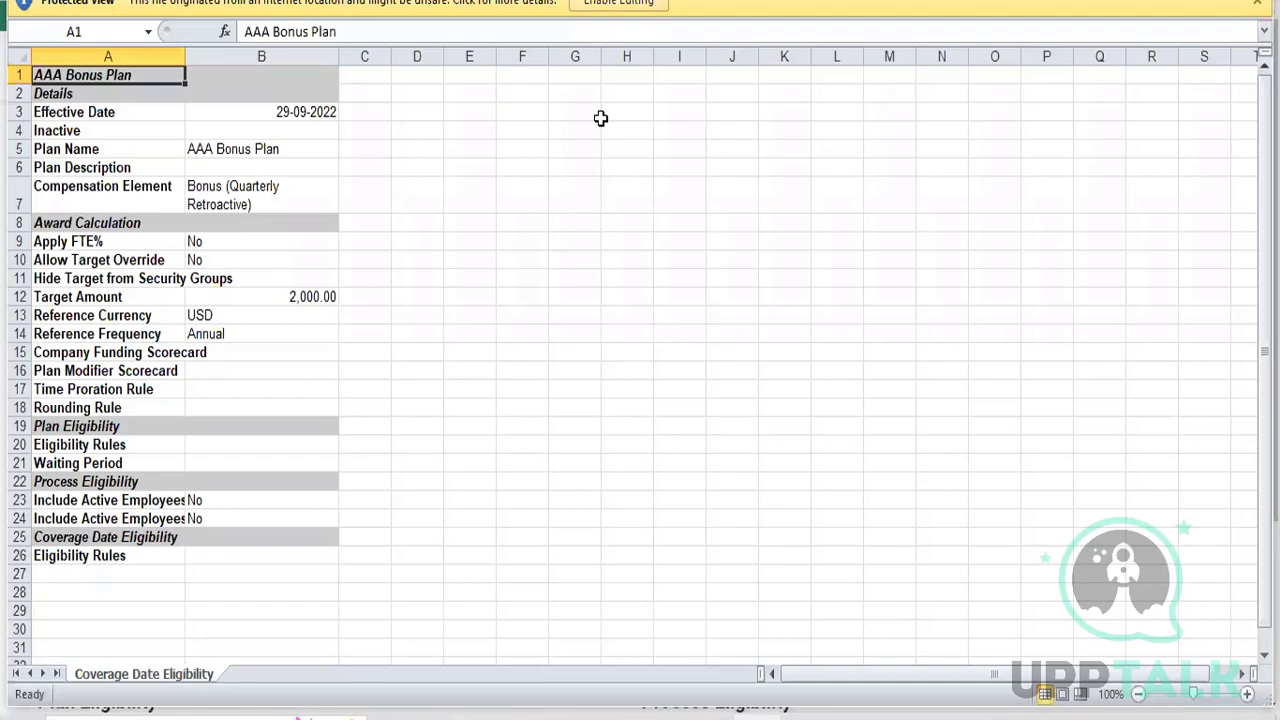
click(618, 2)
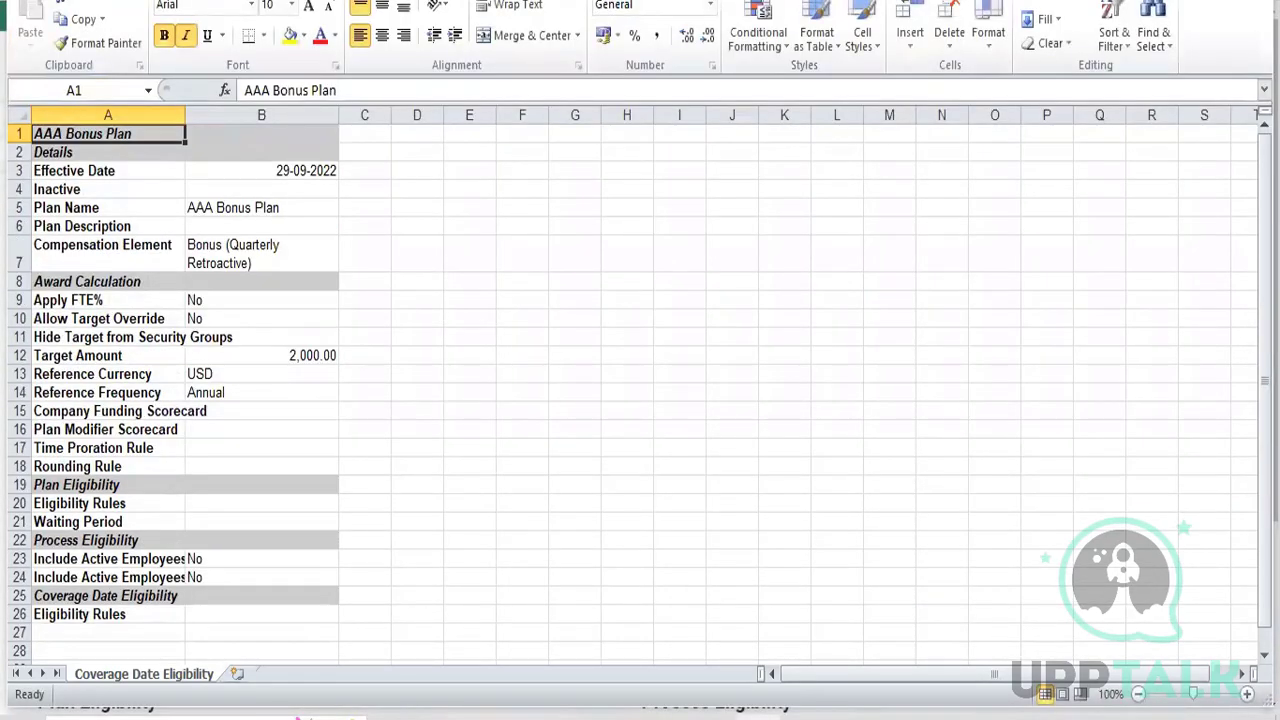
key(alt+Tab)
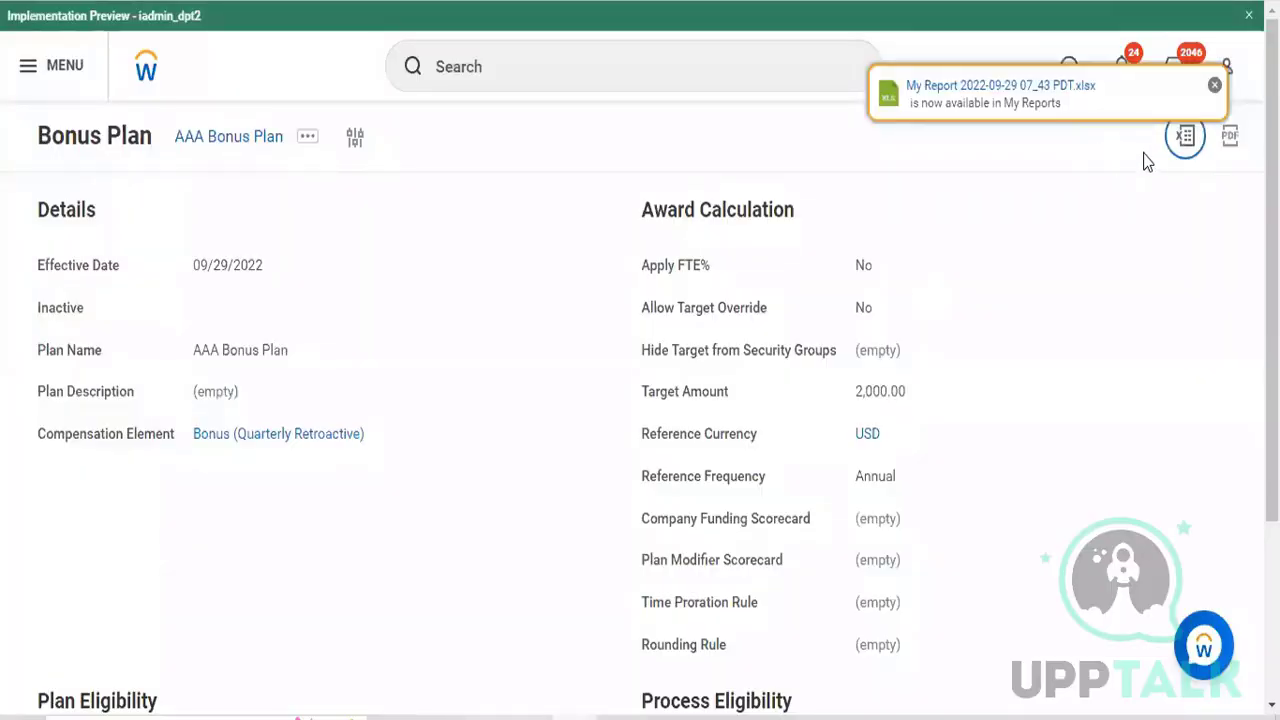
click(146, 76)
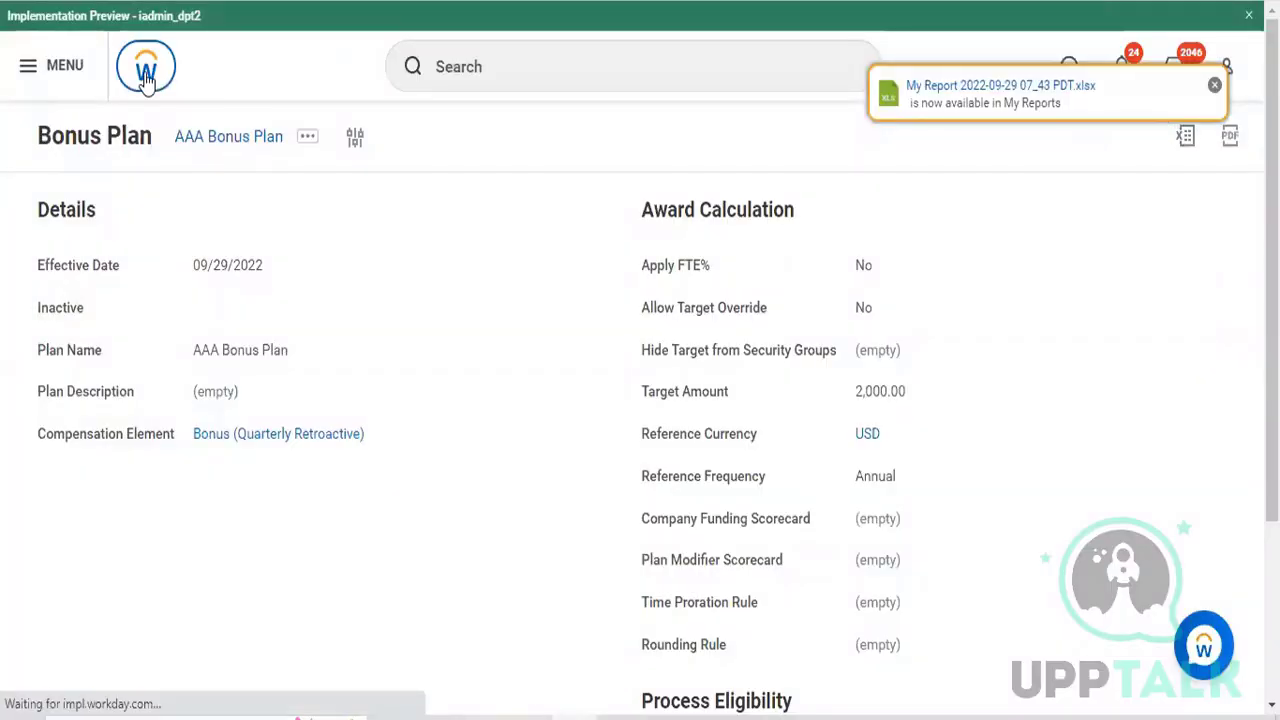